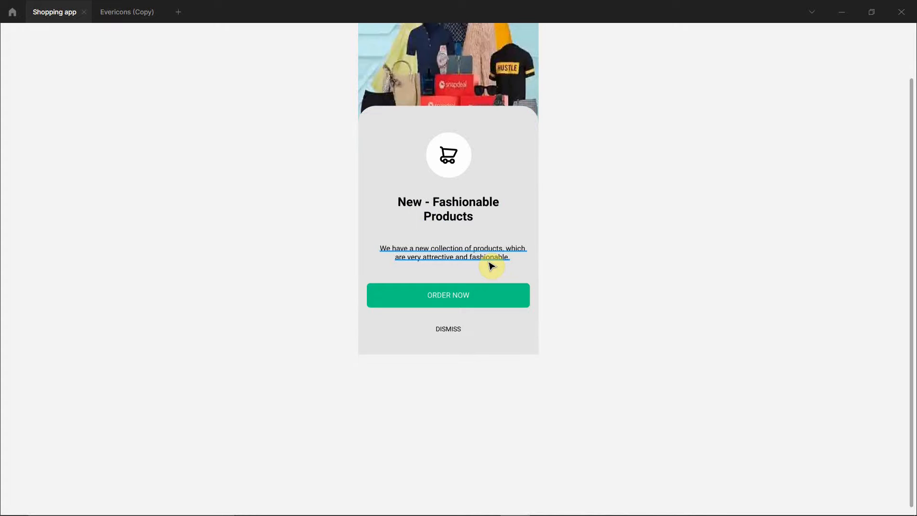
- Bring back the hidden editor interface around the Splash Screen design
{"action": "scroll", "coordinate": [567, 324], "scroll_direction": "up", "scroll_amount": 5}
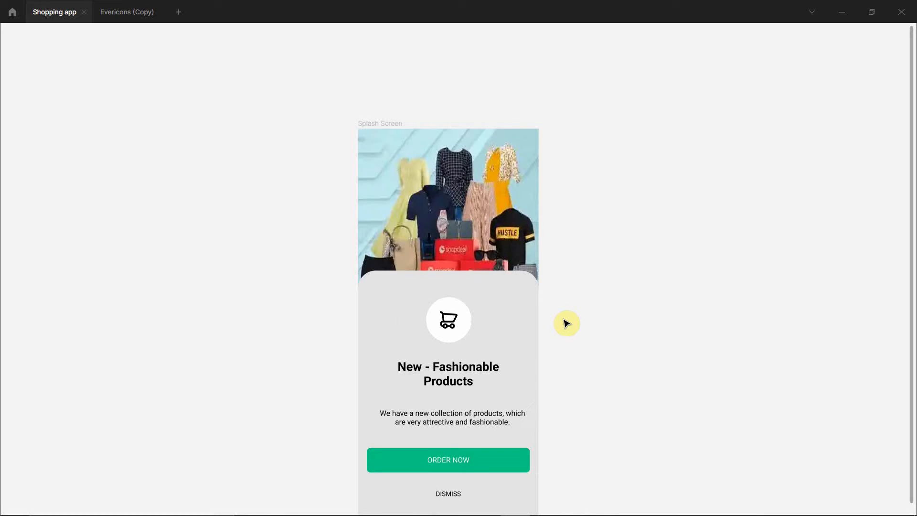
{"action": "scroll", "coordinate": [567, 324], "scroll_direction": "down", "scroll_amount": 2}
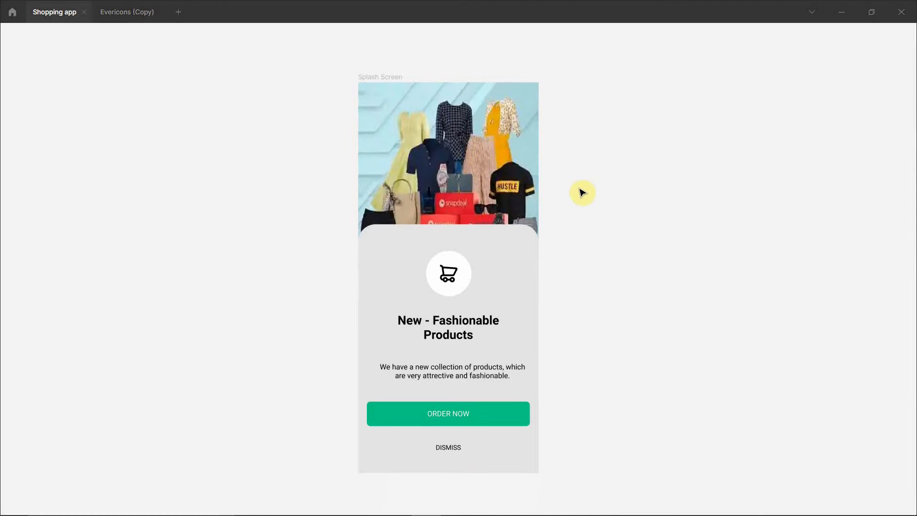
{"action": "right_click", "coordinate": [627, 177]}
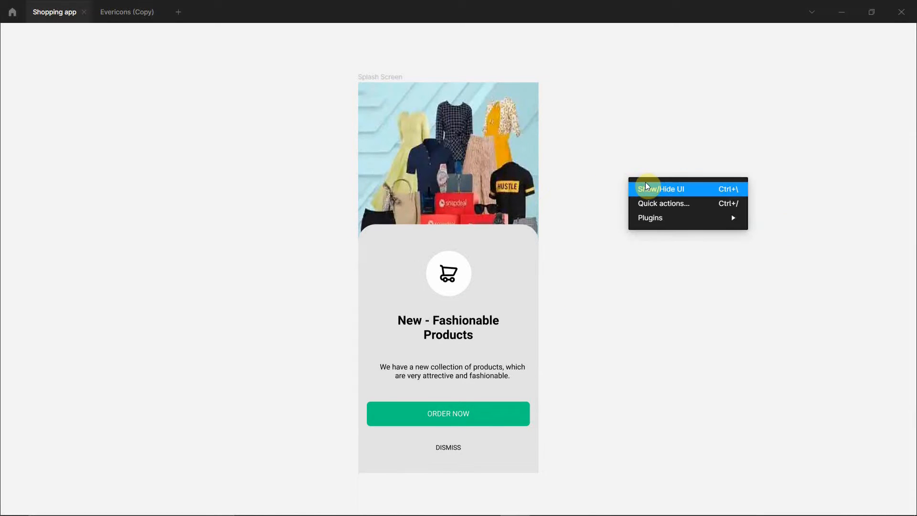
{"action": "left_click", "coordinate": [642, 183]}
- Add an iPhone 11 Pro Max frame in the empty canvas area below the Splash Screen
{"action": "scroll", "coordinate": [589, 168], "scroll_direction": "down", "scroll_amount": 5}
{"action": "scroll", "coordinate": [589, 168], "scroll_direction": "down", "scroll_amount": 4}
{"action": "left_click", "coordinate": [739, 205]}
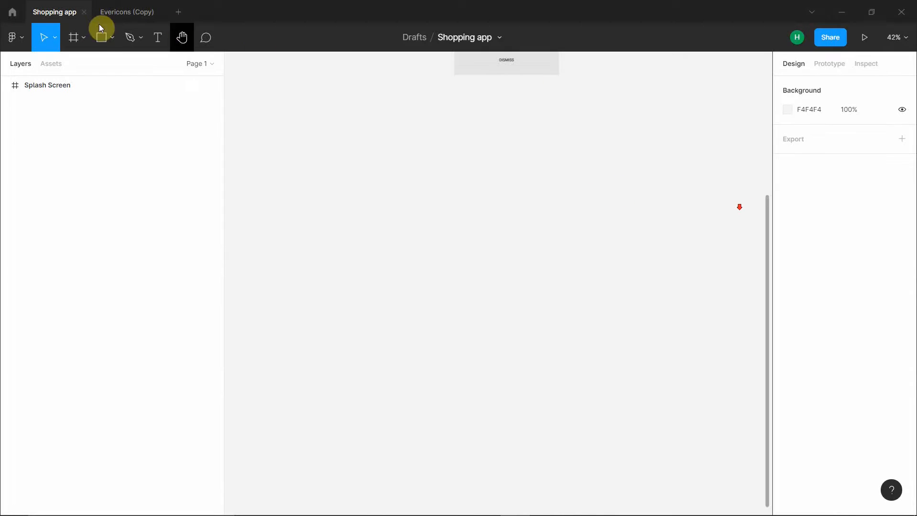
{"action": "left_click", "coordinate": [76, 34]}
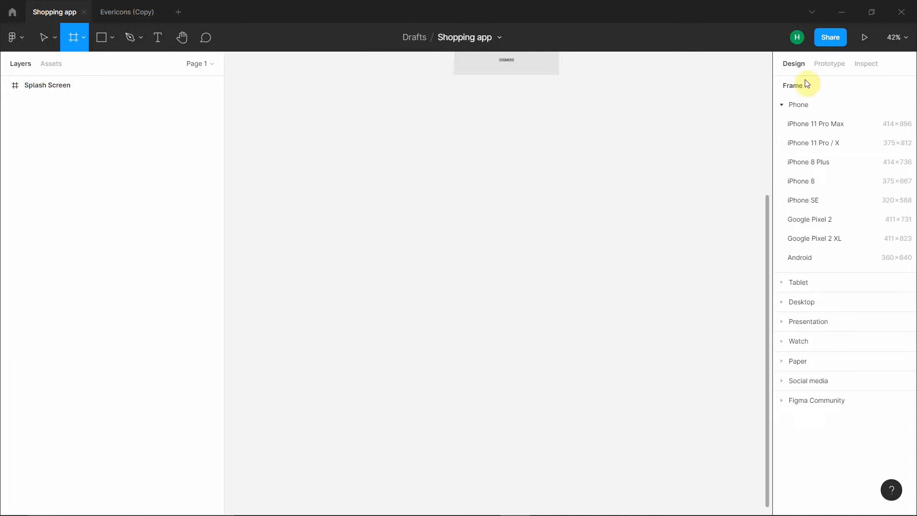
{"action": "left_click", "coordinate": [843, 125]}
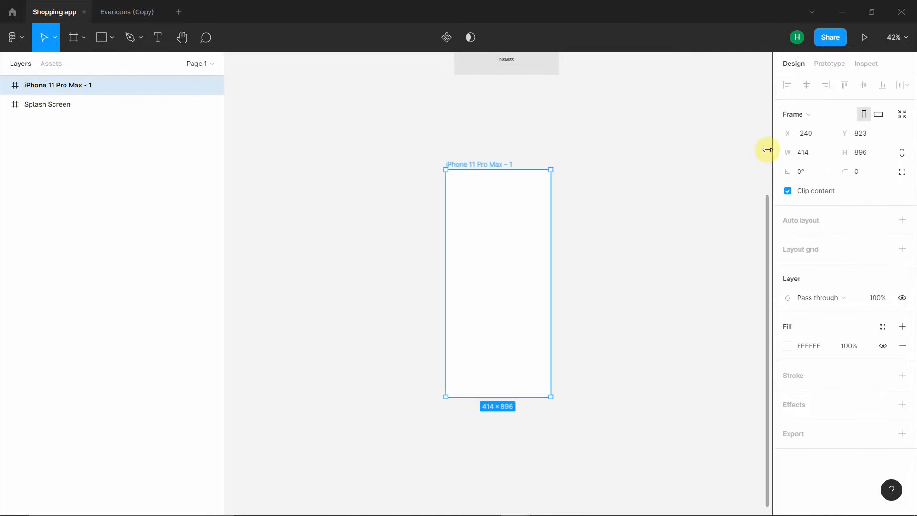
- Move the new phone frame directly beneath the Splash Screen, aligned with its sides, at X -207 and Y 679
{"action": "scroll", "coordinate": [676, 140], "scroll_direction": "up", "scroll_amount": 4}
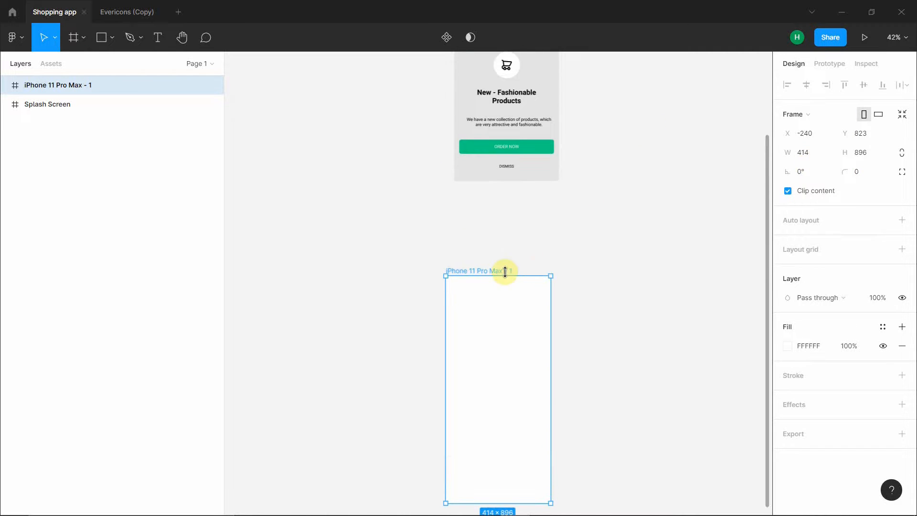
{"action": "left_click_drag", "start_coordinate": [506, 304], "coordinate": [515, 266]}
{"action": "scroll", "coordinate": [524, 251], "scroll_direction": "up", "scroll_amount": 8}
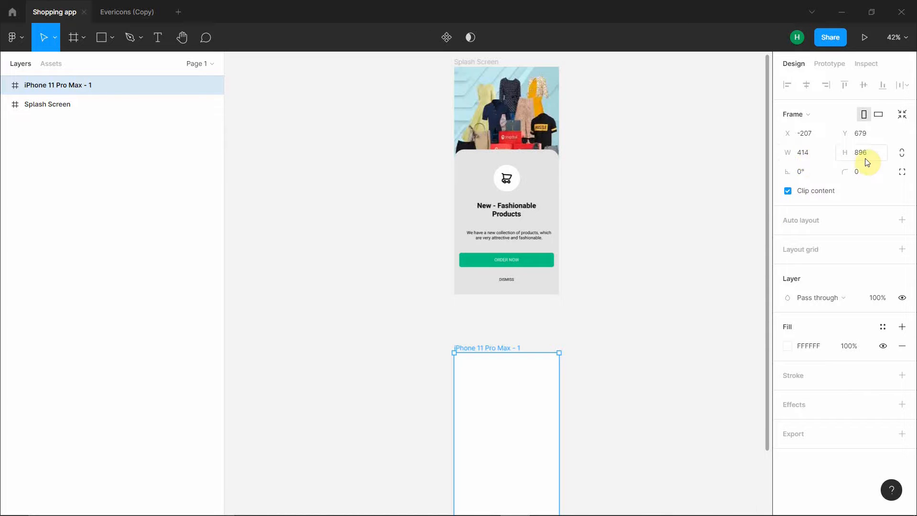
{"action": "scroll", "coordinate": [505, 123], "scroll_direction": "up", "scroll_amount": 3}
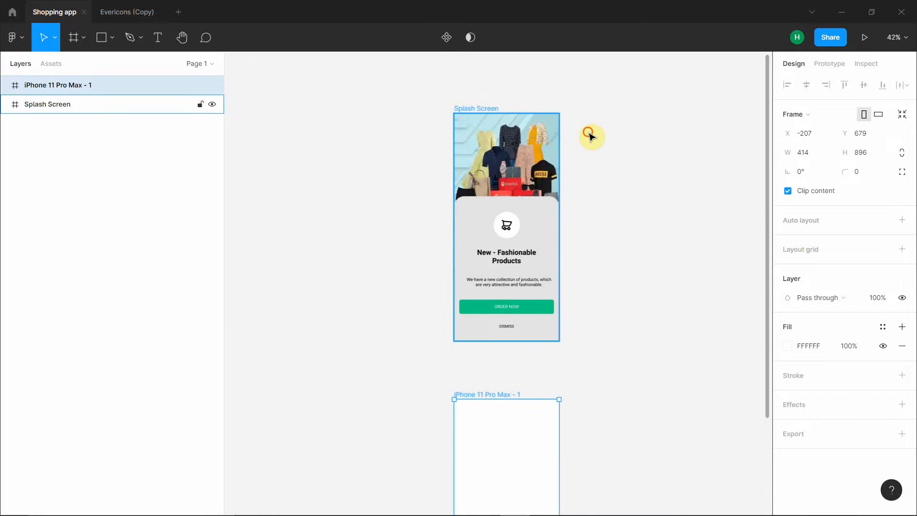
- Rename the new iPhone 11 Pro Max frame to Category Screen
{"action": "left_click", "coordinate": [473, 109]}
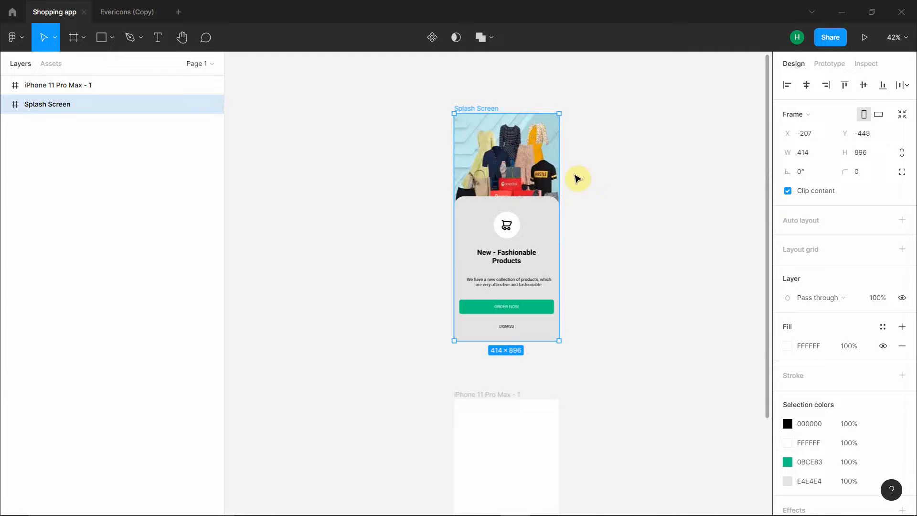
{"action": "scroll", "coordinate": [577, 185], "scroll_direction": "down", "scroll_amount": 5}
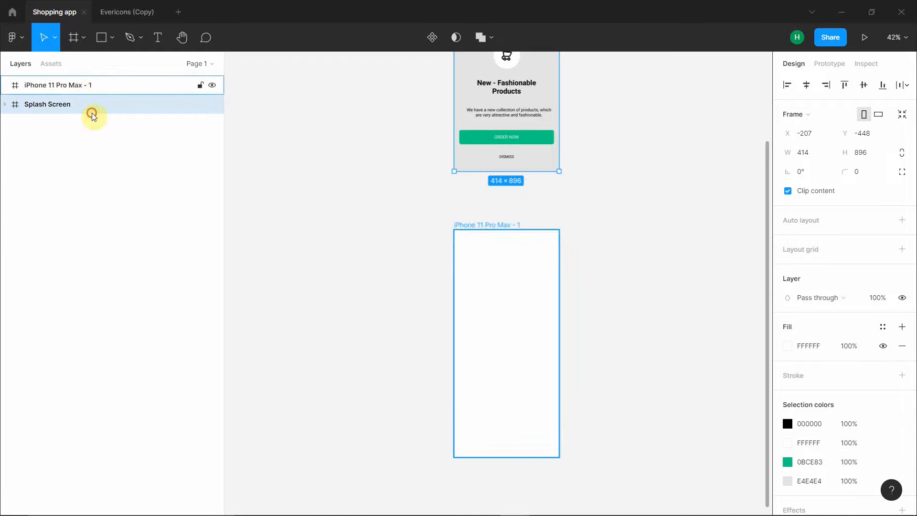
{"action": "left_click", "coordinate": [126, 90]}
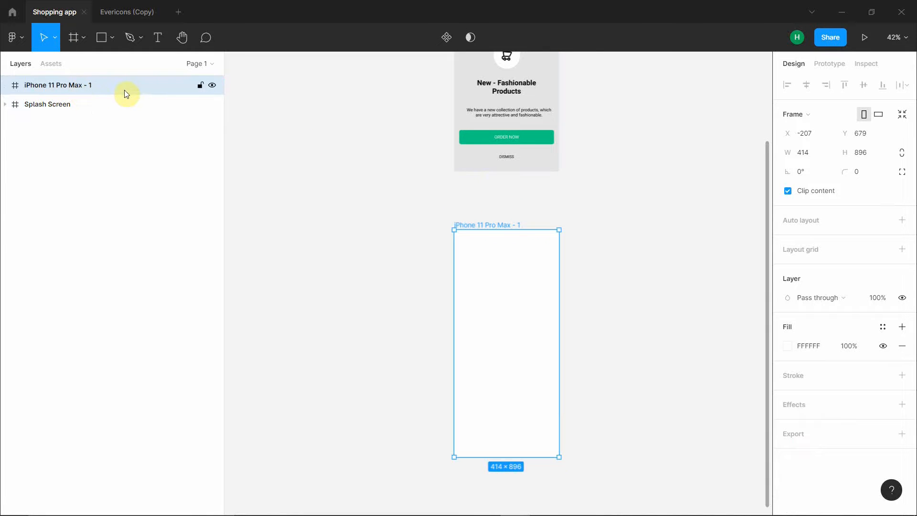
{"action": "double_click", "coordinate": [151, 98]}
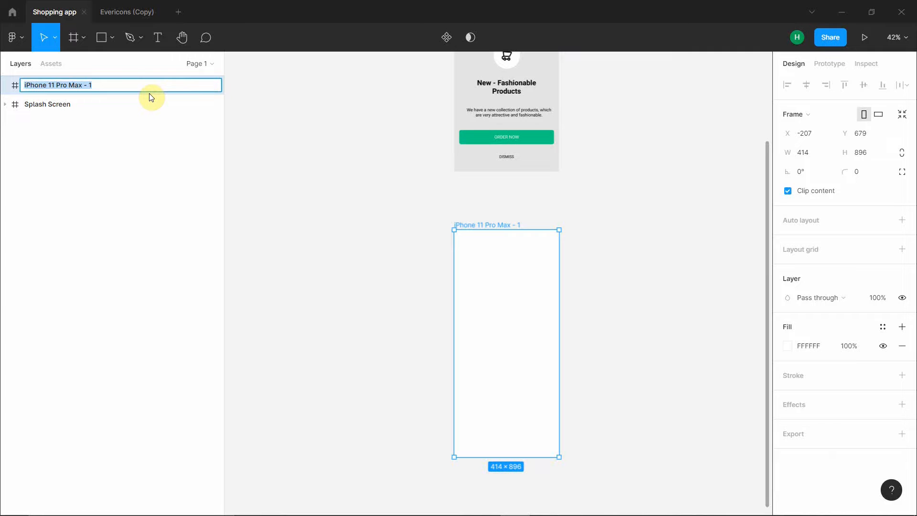
{"action": "key", "text": "BackSpace"}
{"action": "type", "text": "Category Screen"}
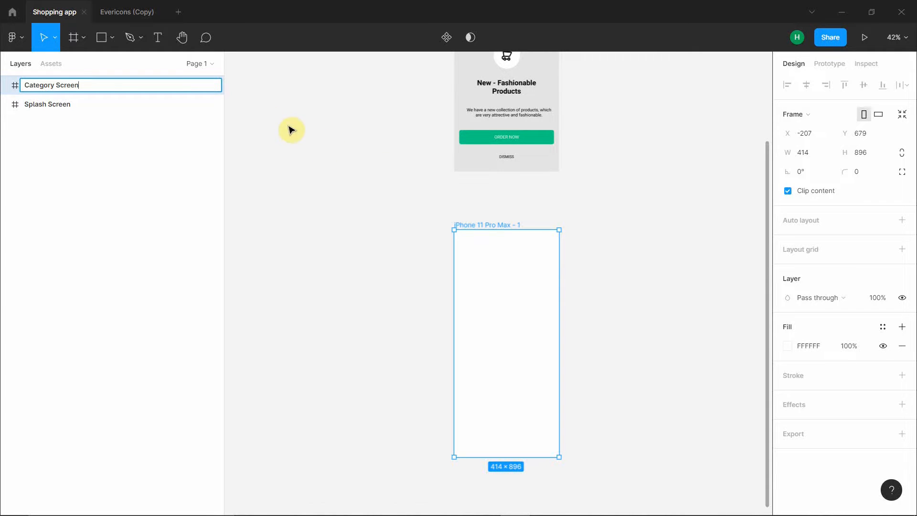
{"action": "left_click", "coordinate": [385, 165]}
{"action": "scroll", "coordinate": [594, 277], "scroll_direction": "down", "scroll_amount": 1}
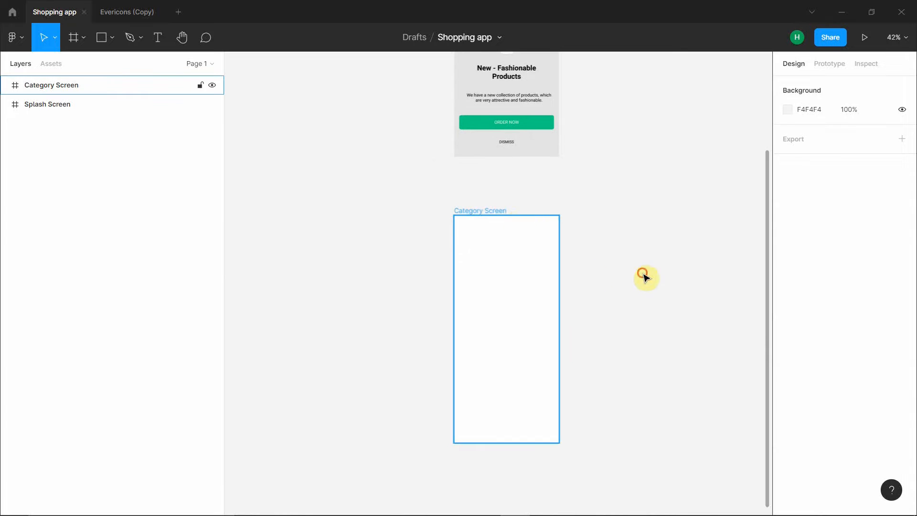
- Draw a full-width header rectangle of 414 × 112 at the upper edge of the Category Screen frame
{"action": "left_click", "coordinate": [525, 217]}
{"action": "left_click", "coordinate": [573, 214]}
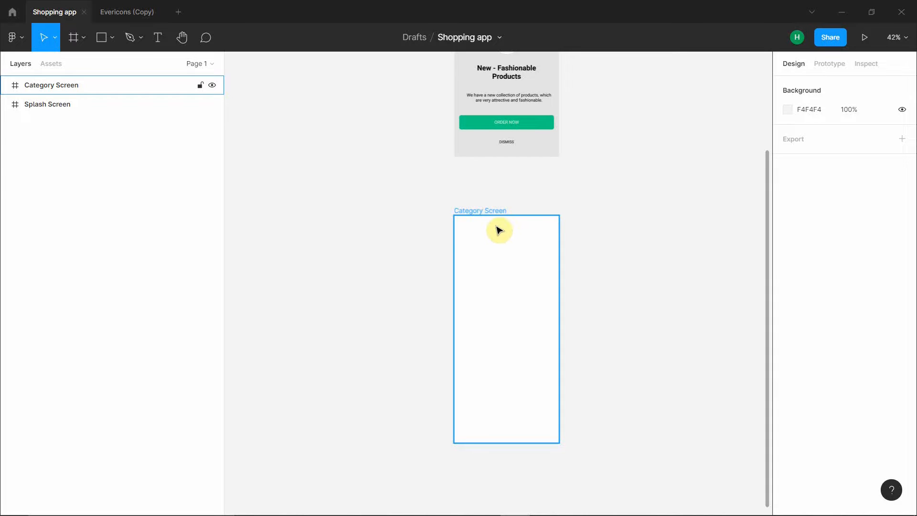
{"action": "left_click", "coordinate": [272, 125]}
{"action": "left_click", "coordinate": [102, 38]}
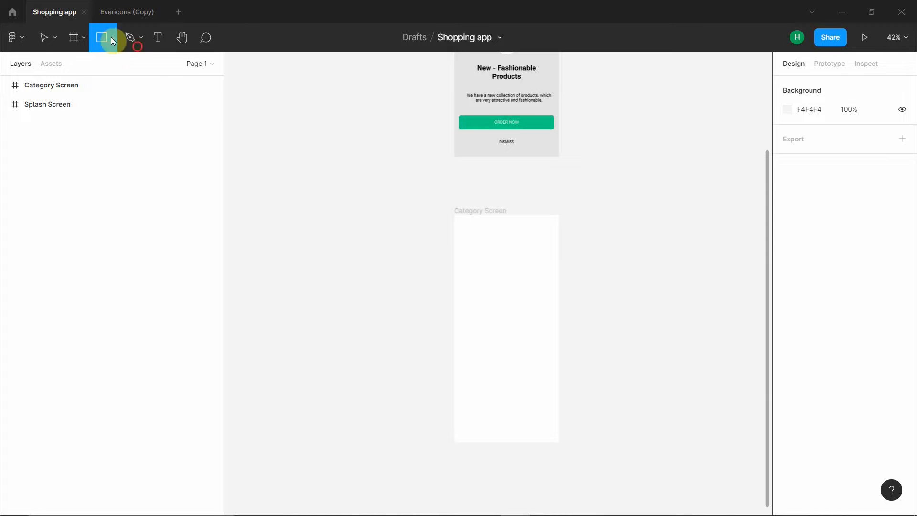
{"action": "left_click", "coordinate": [111, 38]}
{"action": "left_click", "coordinate": [98, 36]}
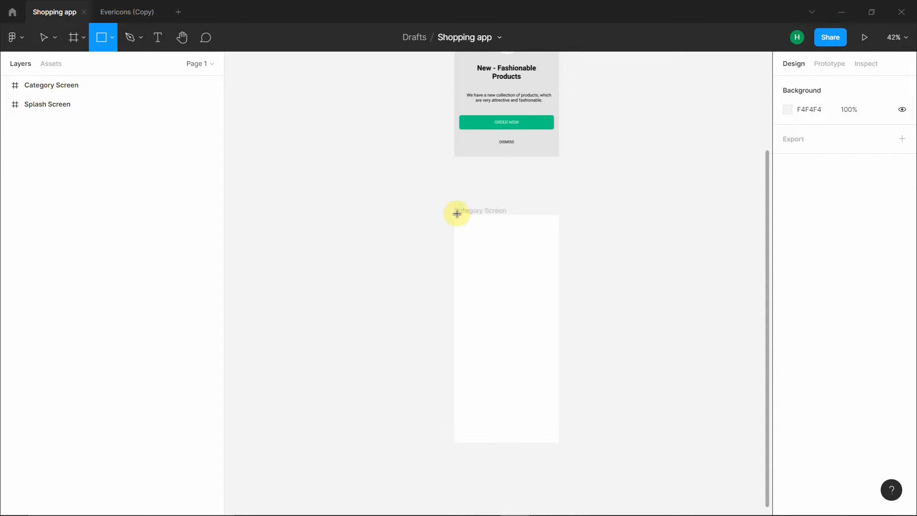
{"action": "left_click_drag", "start_coordinate": [455, 216], "coordinate": [530, 244]}
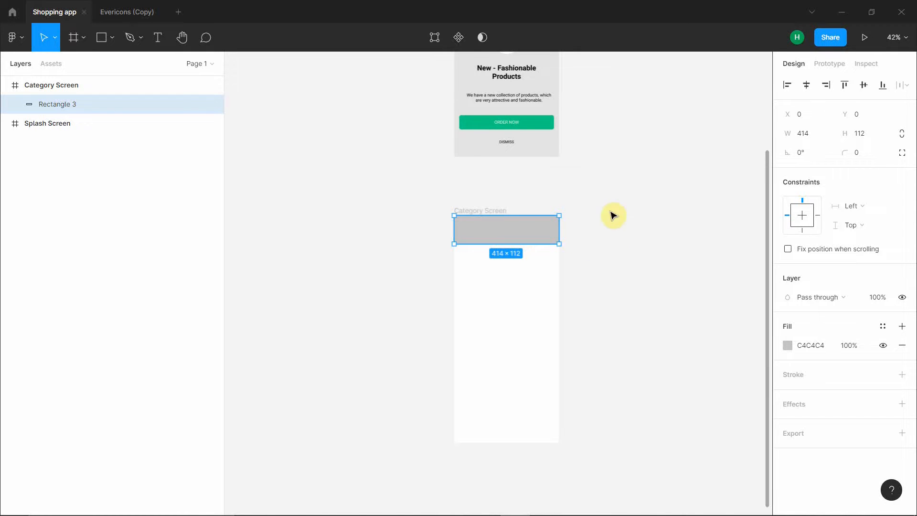
- Reduce the height of the header rectangle on the Category Screen, keeping its width at 414
{"action": "left_click", "coordinate": [817, 138]}
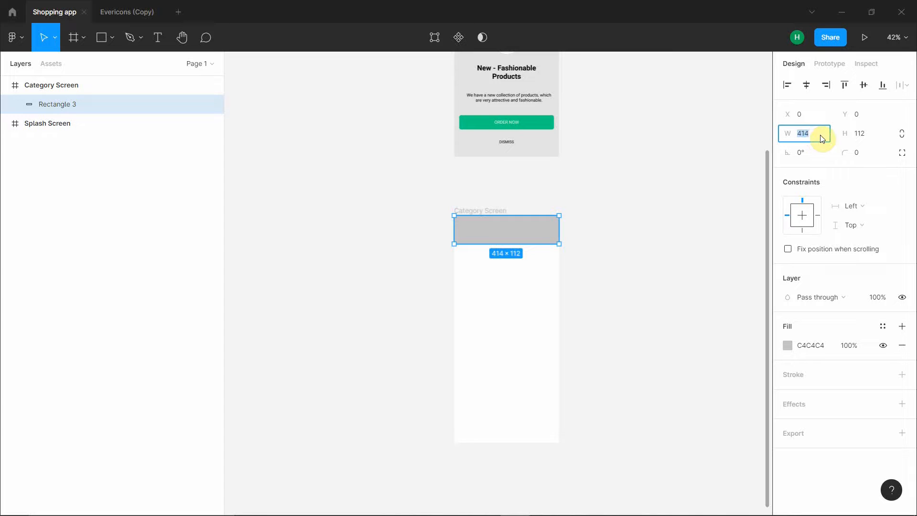
{"action": "left_click", "coordinate": [852, 132]}
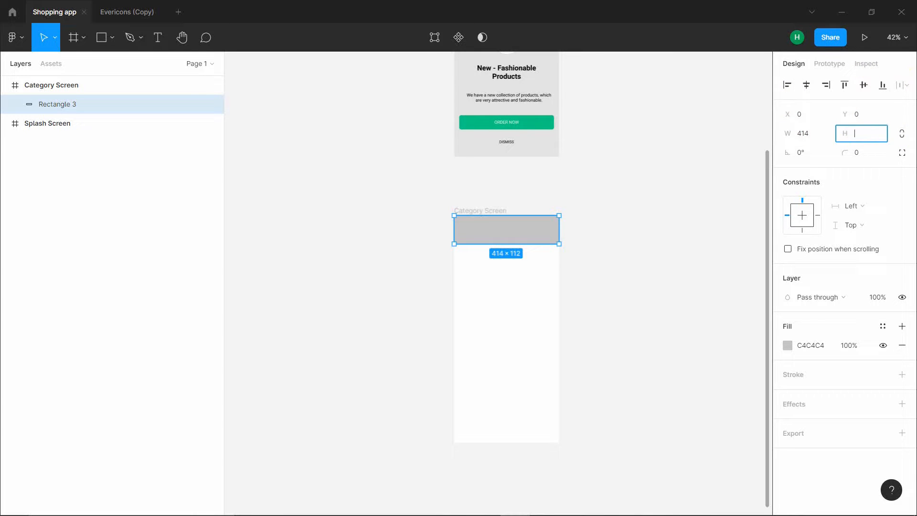
{"action": "key", "text": "Return"}
{"action": "left_click", "coordinate": [512, 306]}
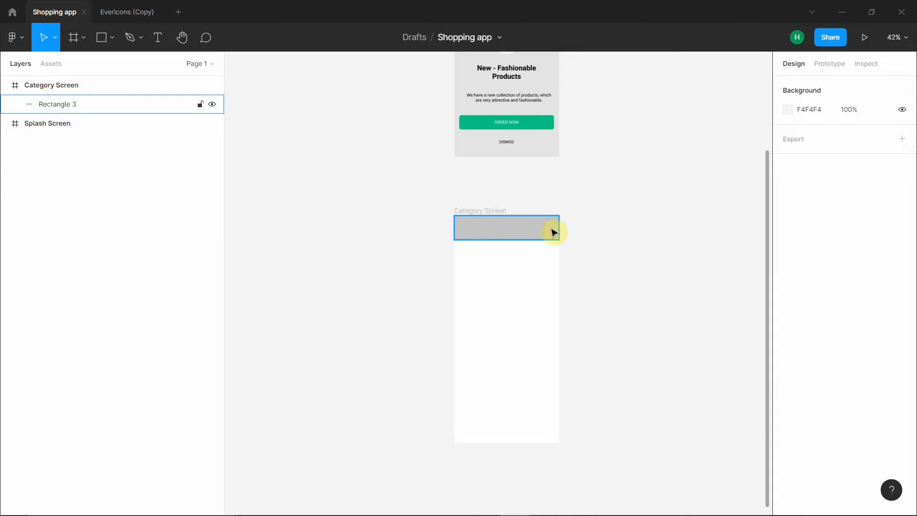
- Switch to the Evericons (Copy) file and copy the 24 / basic / menu icon
{"action": "left_click", "coordinate": [135, 13]}
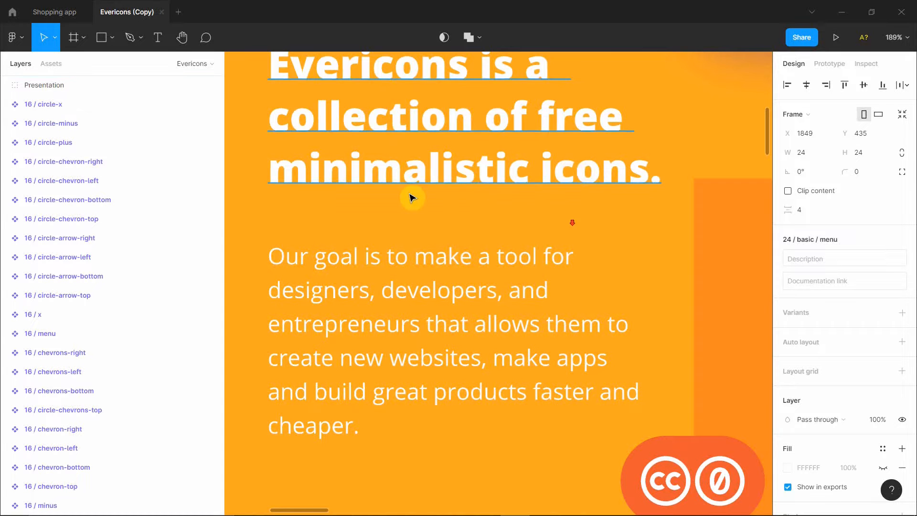
{"action": "scroll", "coordinate": [463, 180], "scroll_direction": "down", "scroll_amount": 5}
{"action": "scroll", "coordinate": [369, 213], "scroll_direction": "down", "scroll_amount": 4}
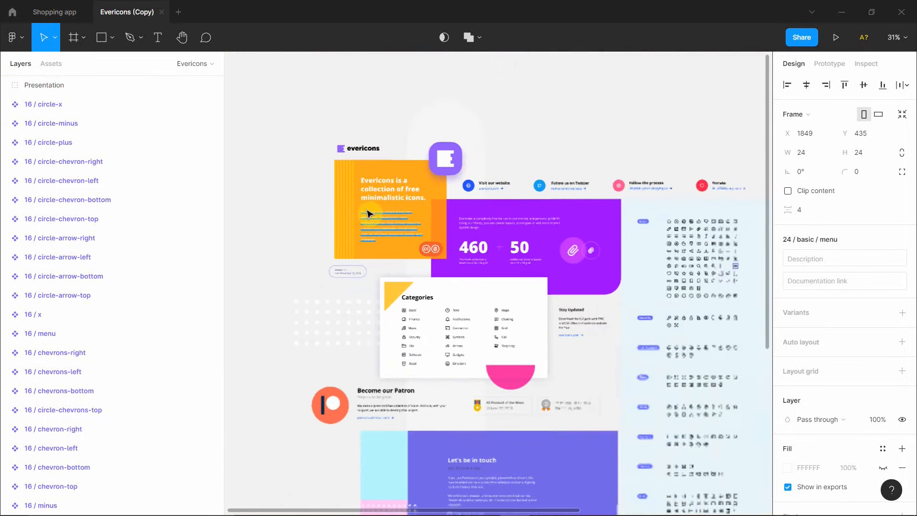
{"action": "scroll", "coordinate": [382, 272], "scroll_direction": "down", "scroll_amount": 3}
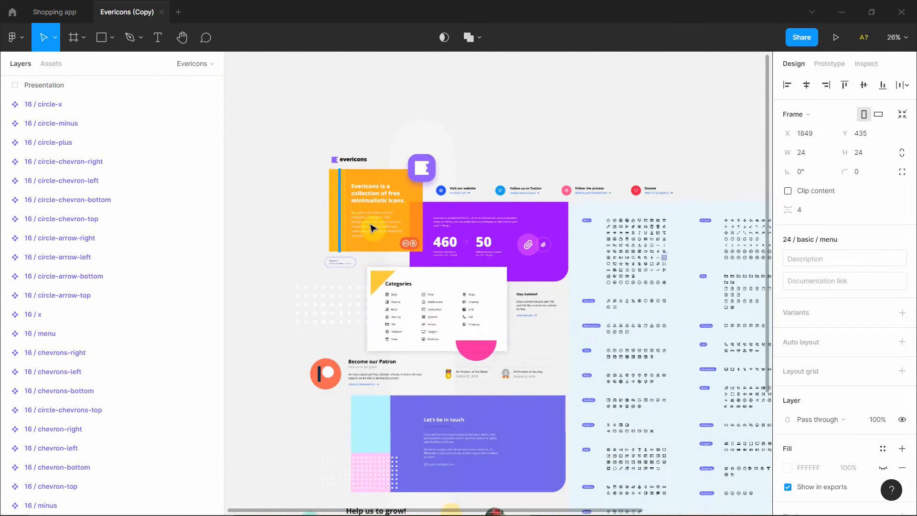
{"action": "scroll", "coordinate": [647, 287], "scroll_direction": "up", "scroll_amount": 5}
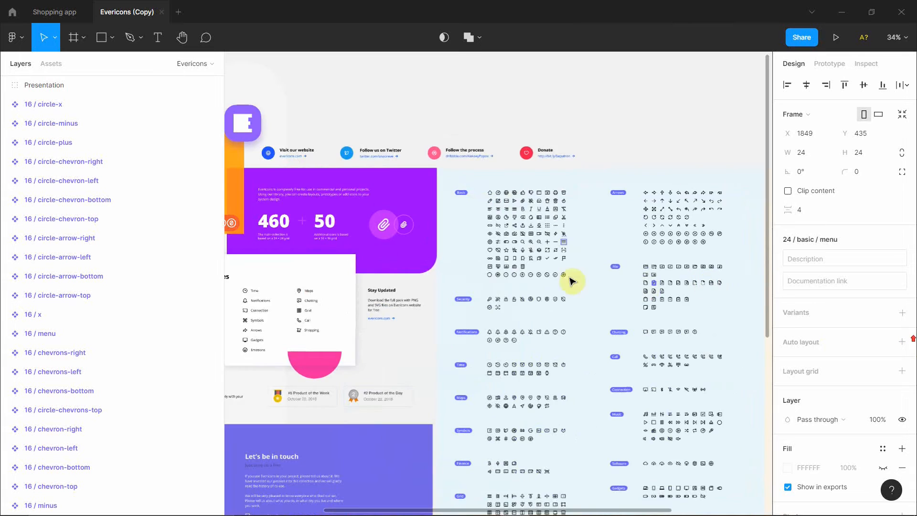
{"action": "scroll", "coordinate": [718, 326], "scroll_direction": "up", "scroll_amount": 5}
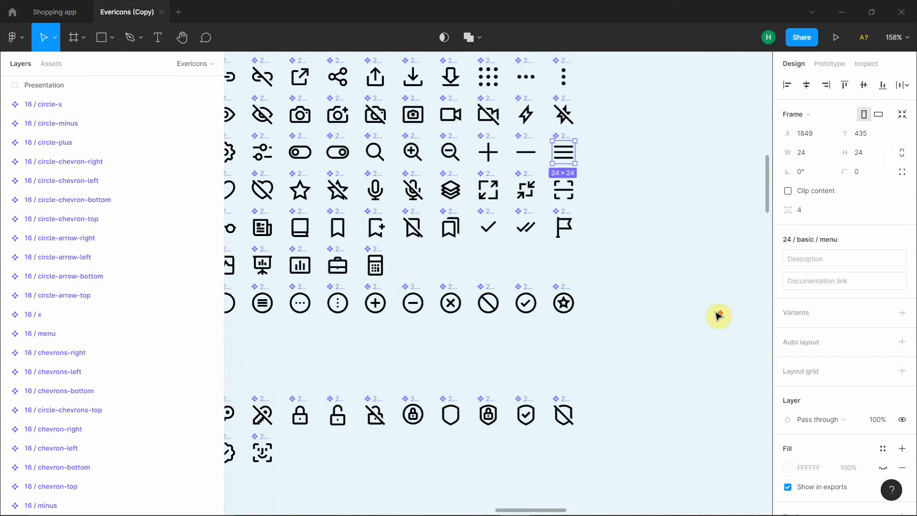
{"action": "left_click", "coordinate": [563, 198]}
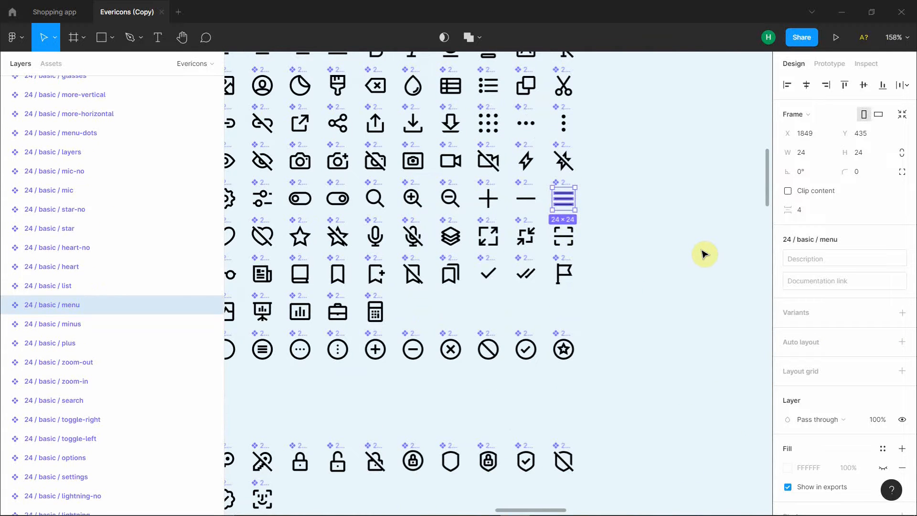
- Return to the Shopping app file, paste the menu icon into the Category Screen and place it in the header at X 37, Y 53
{"action": "left_click", "coordinate": [54, 12]}
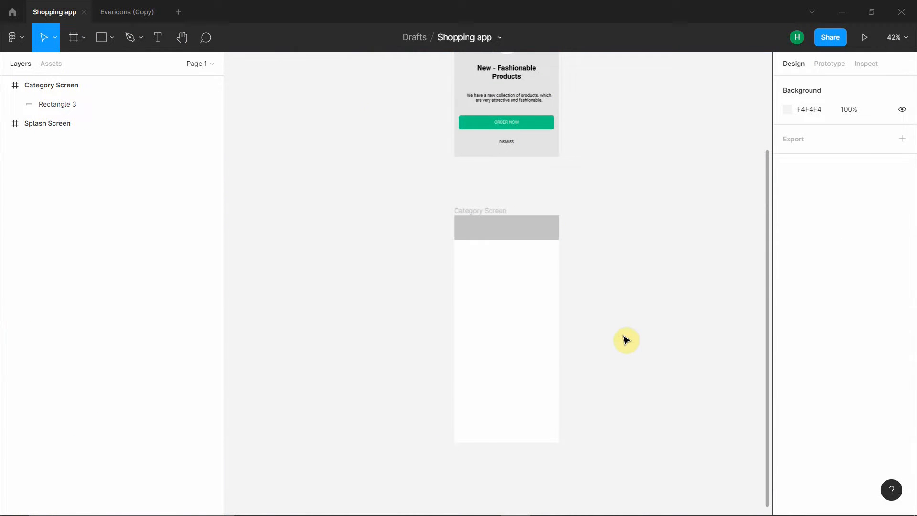
{"action": "key", "text": "ctrl+v"}
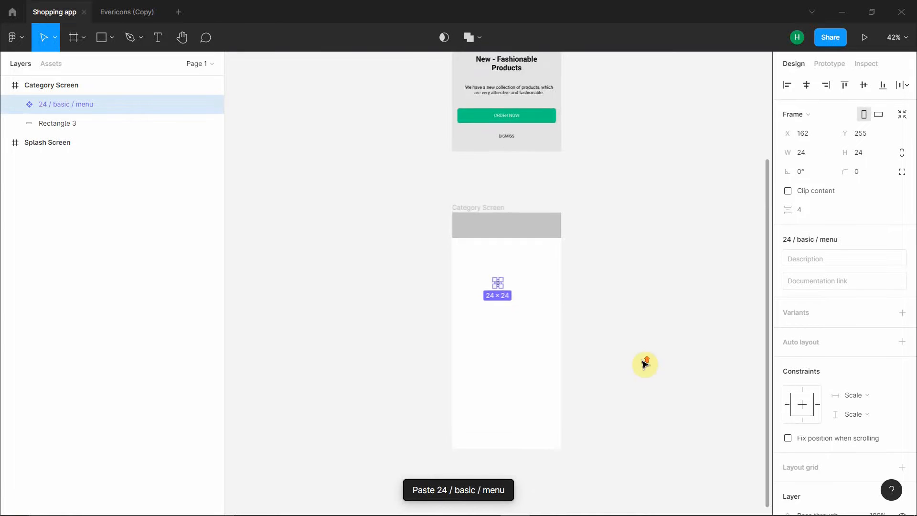
{"action": "scroll", "coordinate": [645, 365], "scroll_direction": "up", "scroll_amount": 7}
{"action": "scroll", "coordinate": [627, 348], "scroll_direction": "up", "scroll_amount": 1}
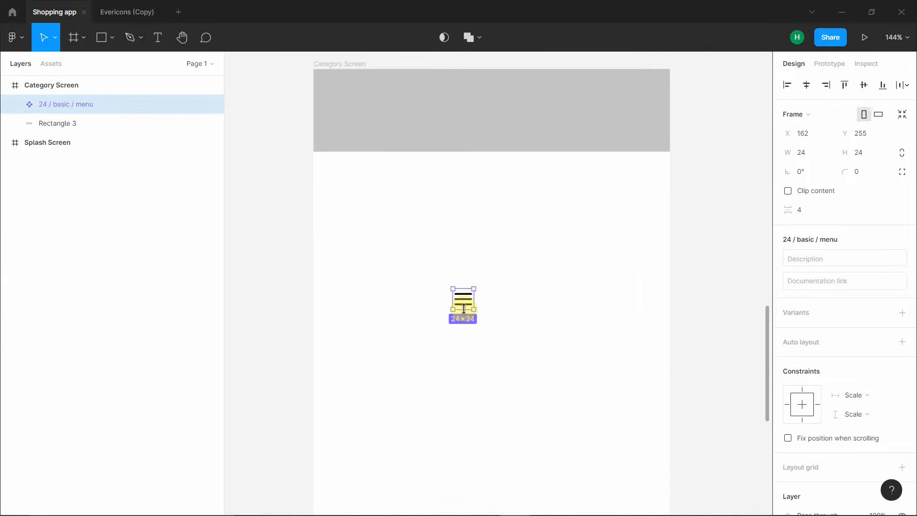
{"action": "left_click_drag", "start_coordinate": [466, 300], "coordinate": [361, 126]}
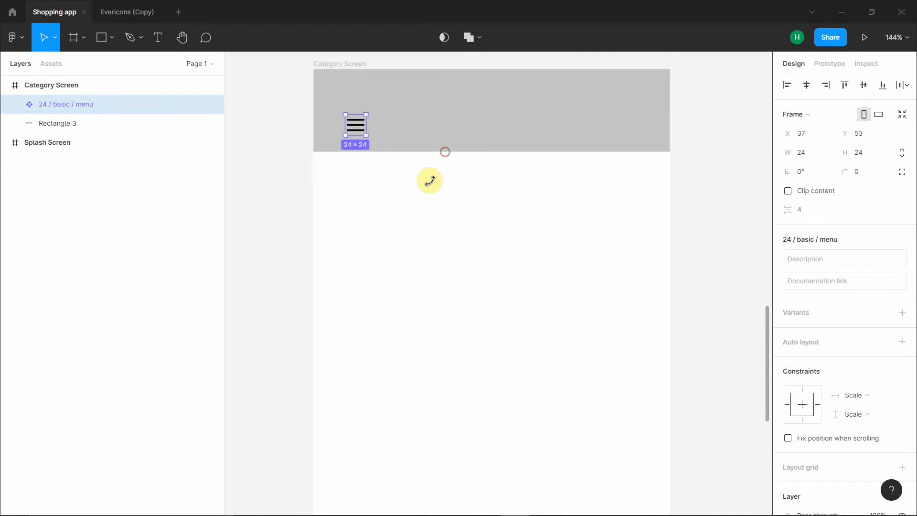
{"action": "left_click", "coordinate": [550, 266]}
{"action": "scroll", "coordinate": [704, 317], "scroll_direction": "down", "scroll_amount": 1}
{"action": "scroll", "coordinate": [704, 317], "scroll_direction": "up", "scroll_amount": 3}
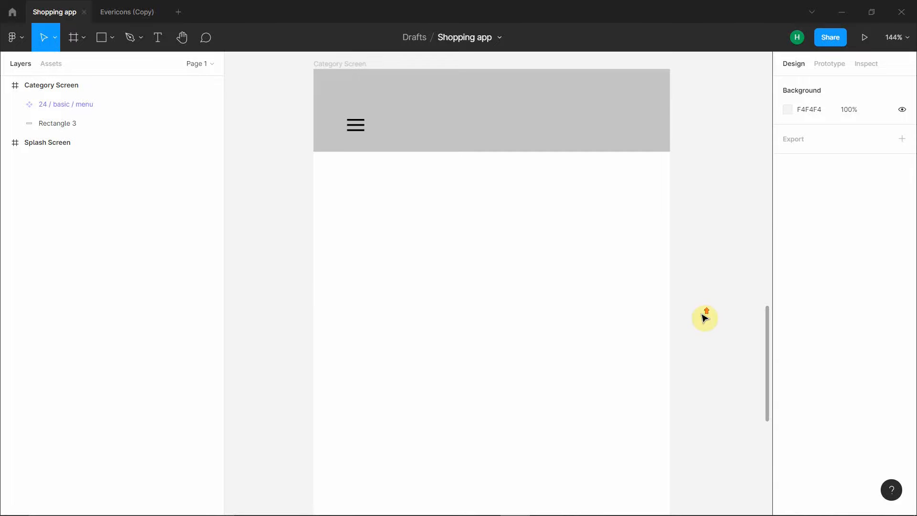
{"action": "scroll", "coordinate": [577, 248], "scroll_direction": "down", "scroll_amount": 5}
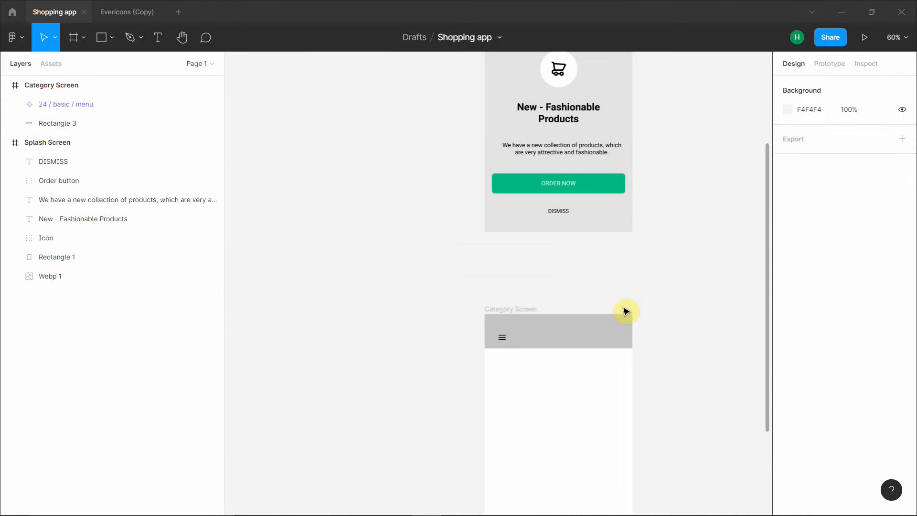
{"action": "scroll", "coordinate": [741, 370], "scroll_direction": "down", "scroll_amount": 1}
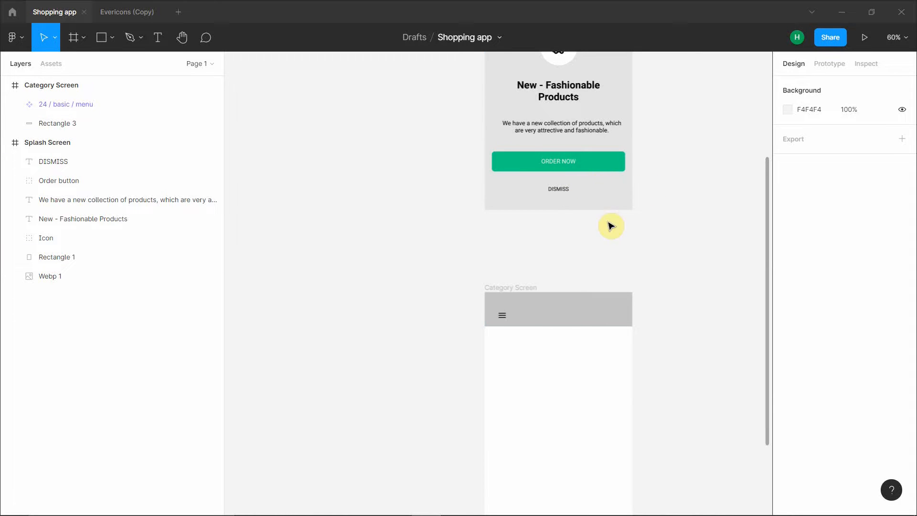
- Fill the Category Screen frame with E4E4E4, sampled from the Splash Screen background
{"action": "left_click", "coordinate": [569, 330]}
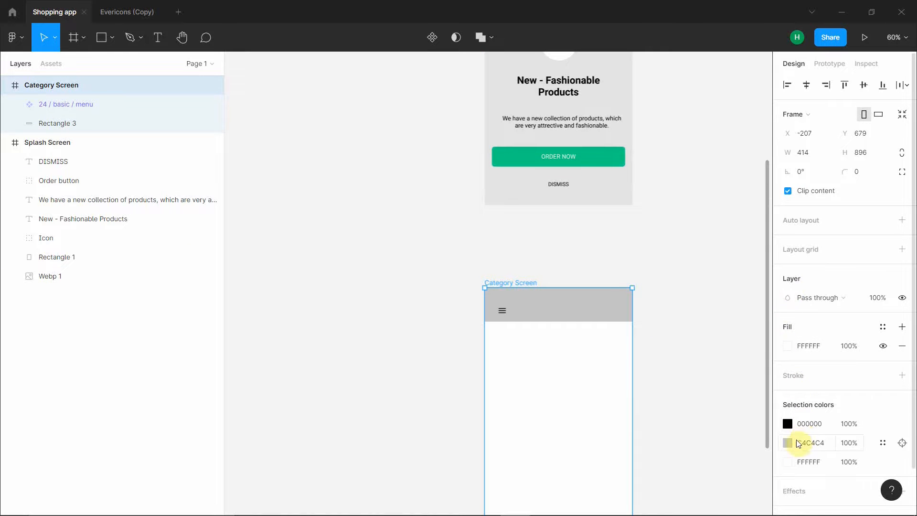
{"action": "left_click", "coordinate": [788, 462]}
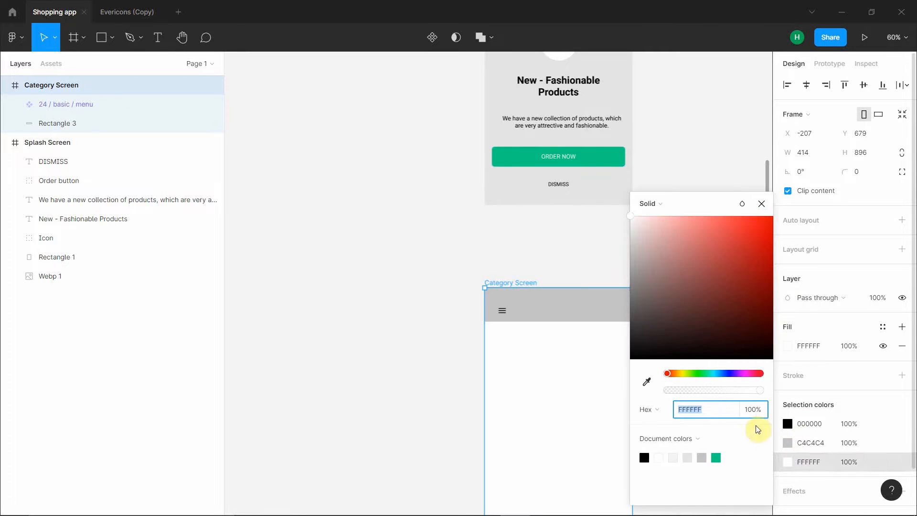
{"action": "left_click", "coordinate": [647, 382]}
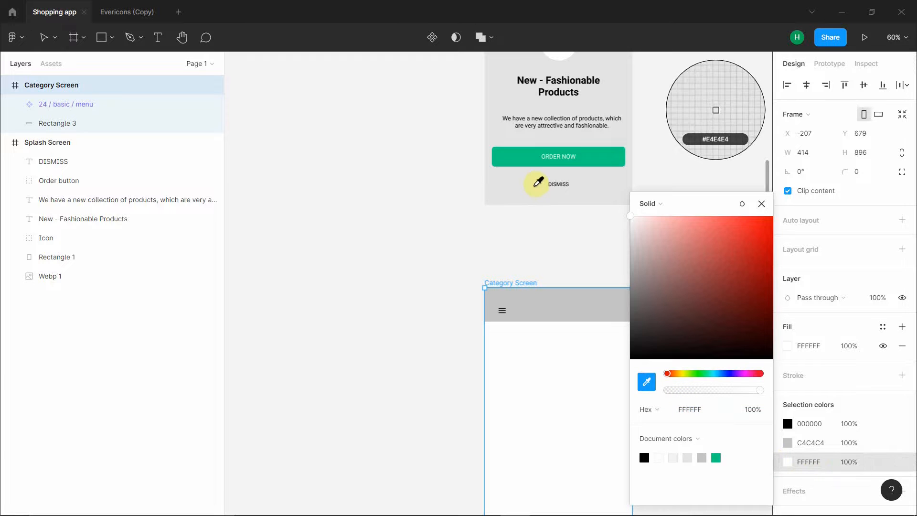
{"action": "left_click", "coordinate": [624, 114]}
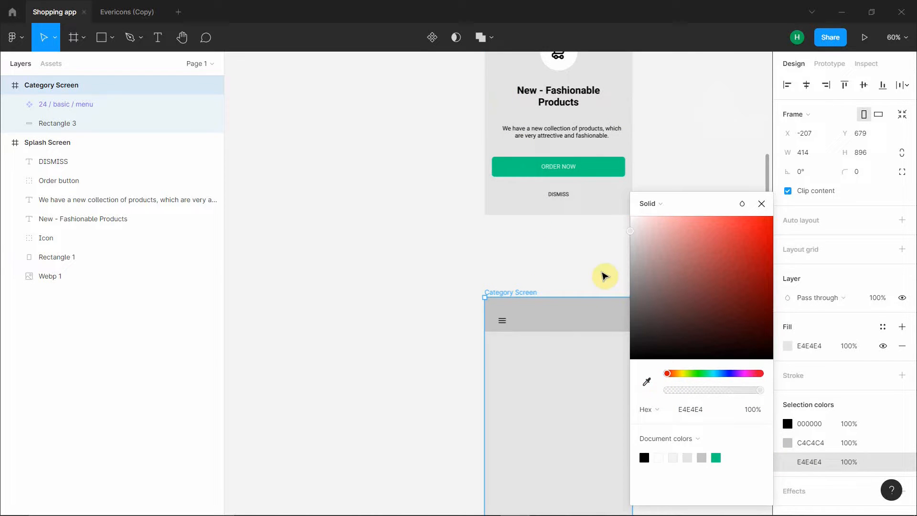
{"action": "left_click", "coordinate": [595, 261]}
{"action": "scroll", "coordinate": [621, 215], "scroll_direction": "up", "scroll_amount": 1}
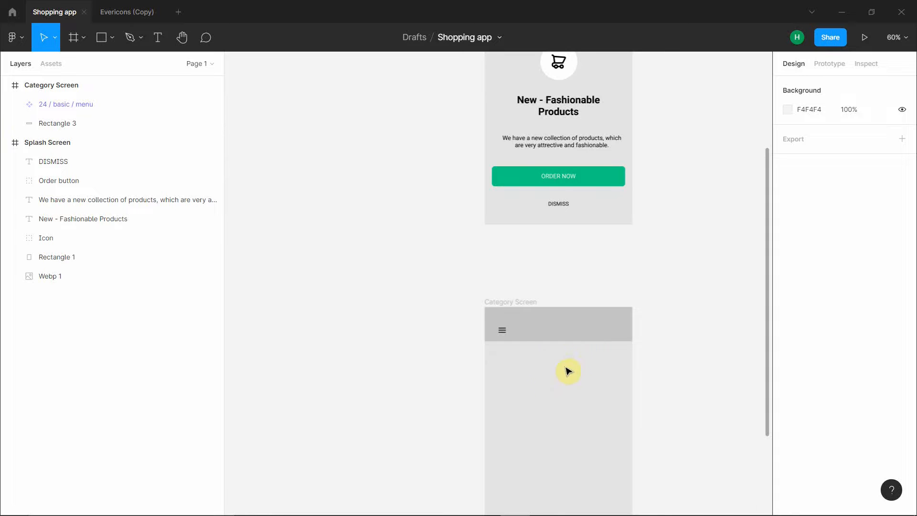
- Add a "Categories" text box below the header of the Category Screen and size it to 174 × 41
{"action": "left_click", "coordinate": [158, 37]}
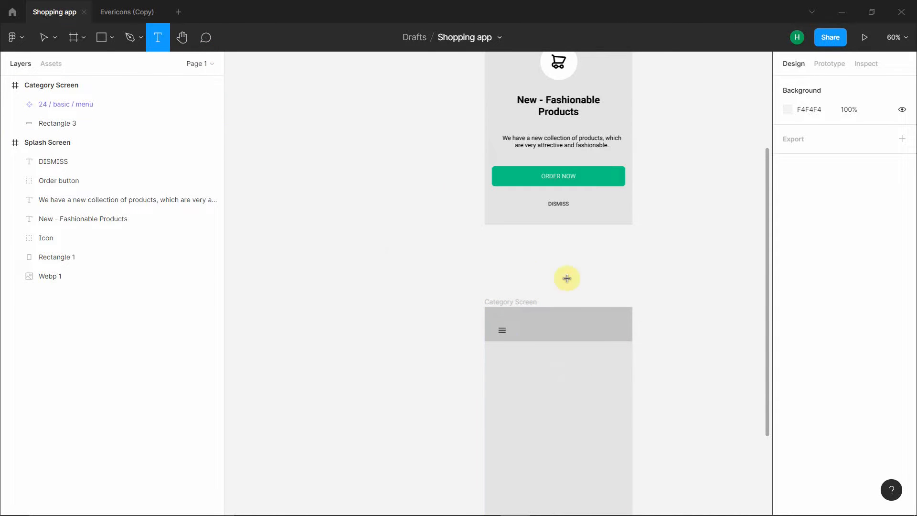
{"action": "left_click_drag", "start_coordinate": [498, 350], "coordinate": [558, 373]}
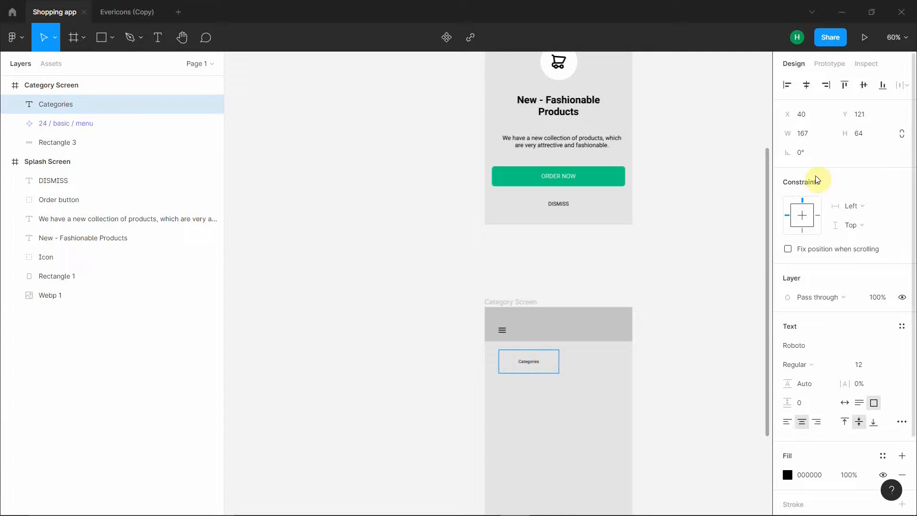
{"action": "left_click", "coordinate": [806, 143]}
{"action": "key", "text": "BackSpace"}
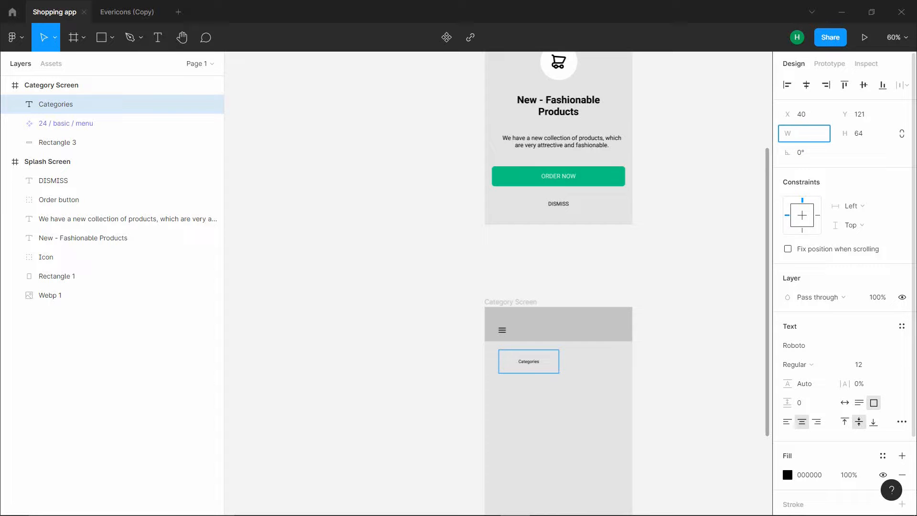
{"action": "left_click", "coordinate": [860, 135]}
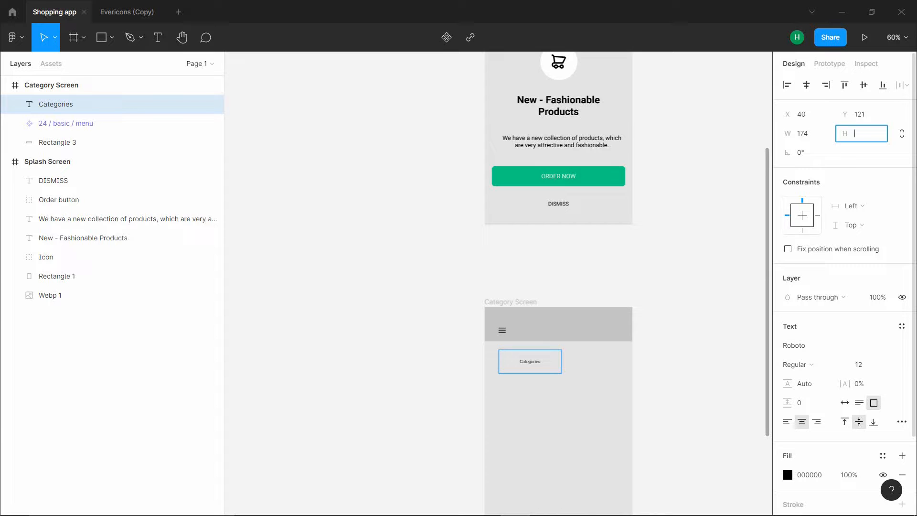
{"action": "type", "text": "41"}
- Set the Categories text to font size 34 and color it dark purple 2D0C57
{"action": "scroll", "coordinate": [860, 185], "scroll_direction": "down", "scroll_amount": 3}
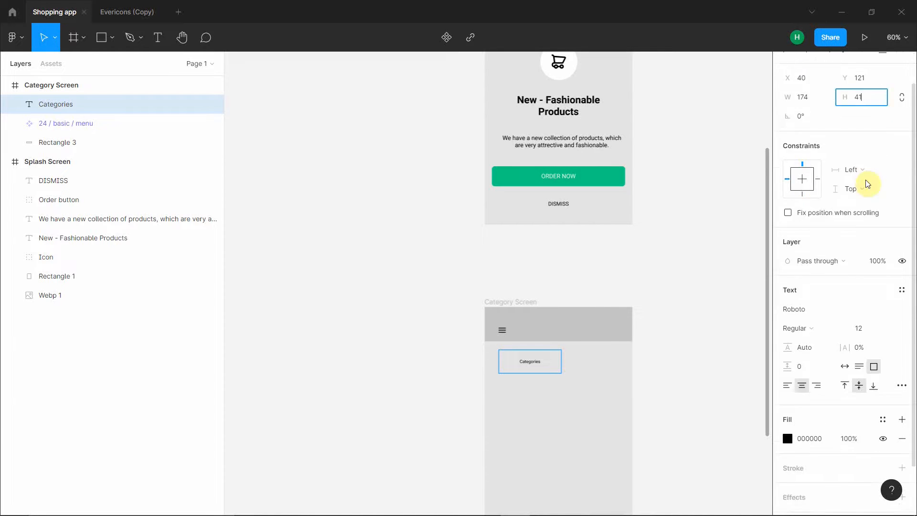
{"action": "left_click", "coordinate": [864, 272]}
{"action": "key", "text": "BackSpace"}
{"action": "type", "text": "3"}
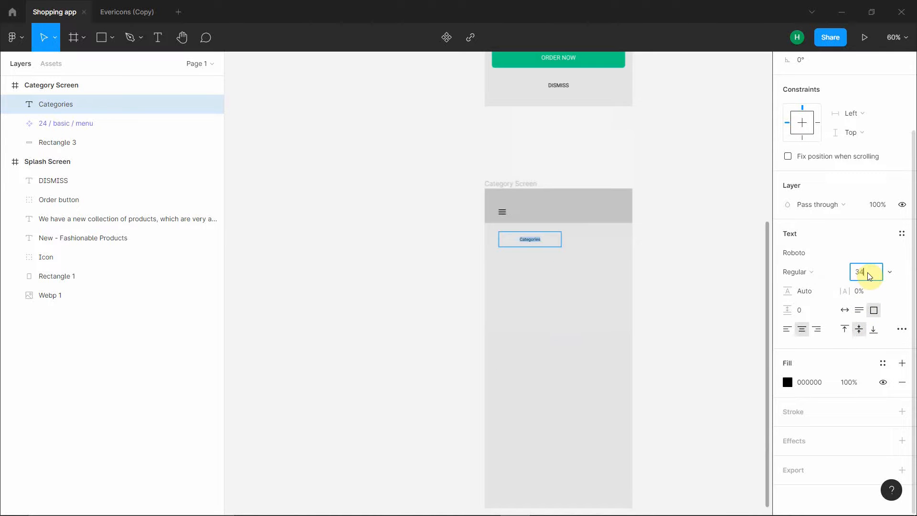
{"action": "type", "text": "4"}
{"action": "key", "text": "Return"}
{"action": "double_click", "coordinate": [530, 233]}
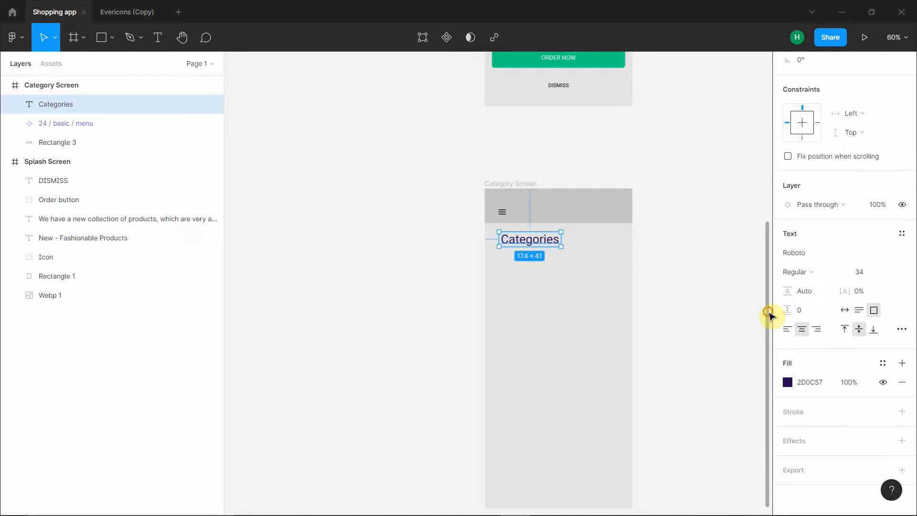
{"action": "left_click", "coordinate": [605, 250]}
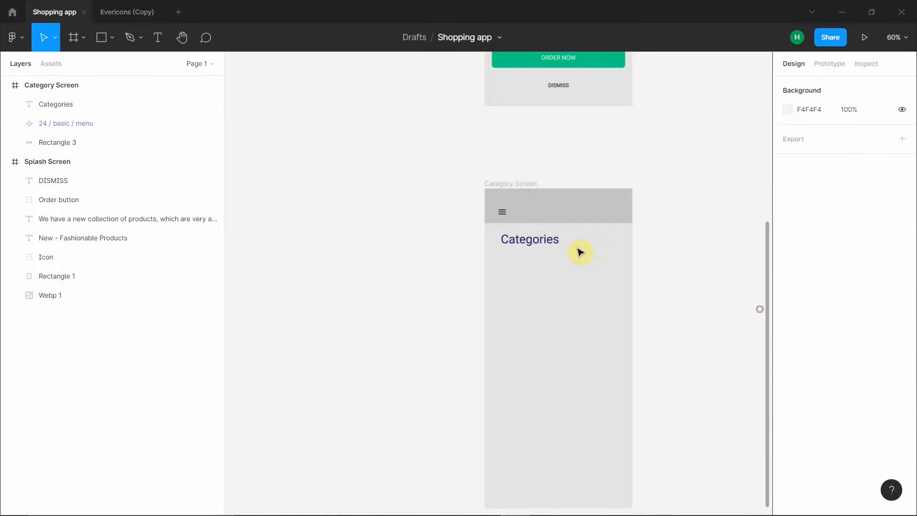
- Move the Categories title to X 32, Y 116
{"action": "left_click", "coordinate": [546, 244]}
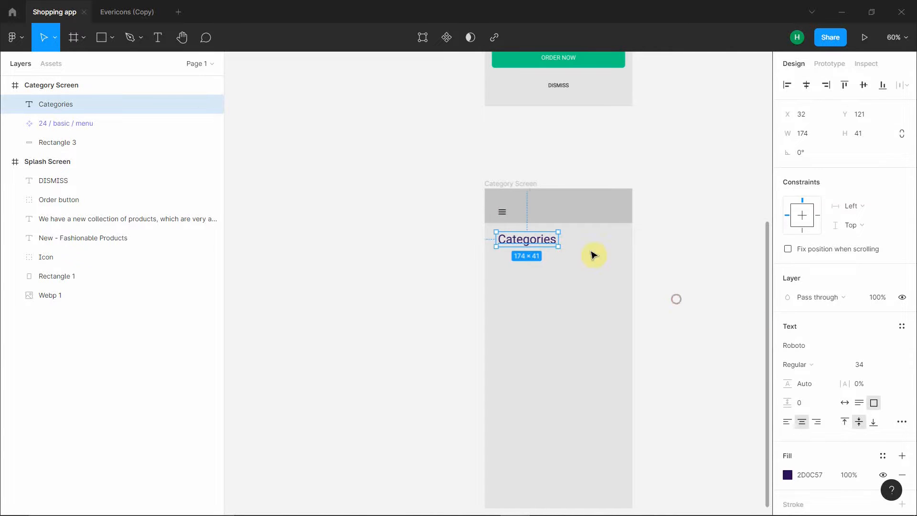
{"action": "left_click", "coordinate": [741, 317]}
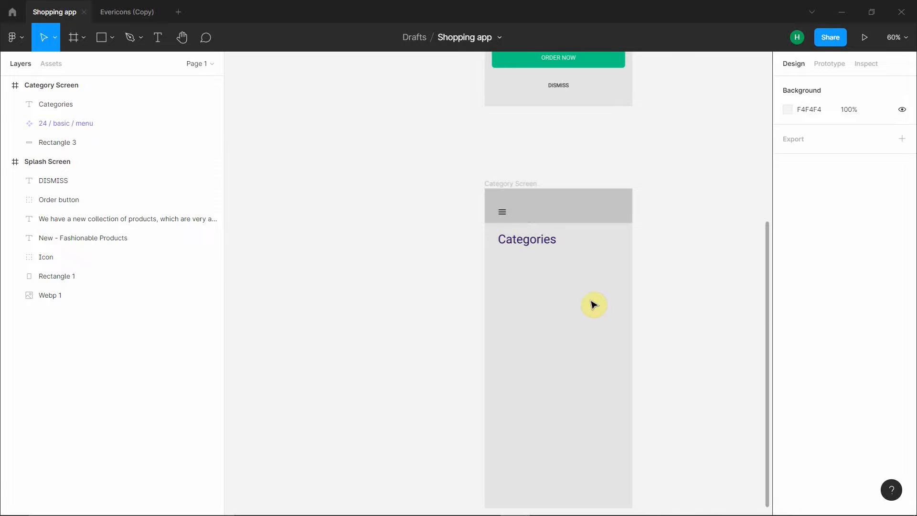
{"action": "left_click", "coordinate": [528, 248]}
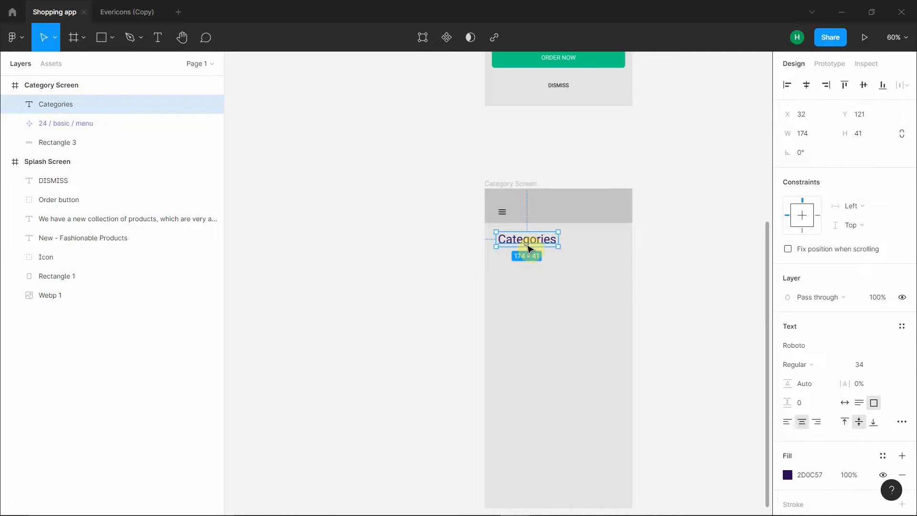
{"action": "left_click", "coordinate": [549, 288]}
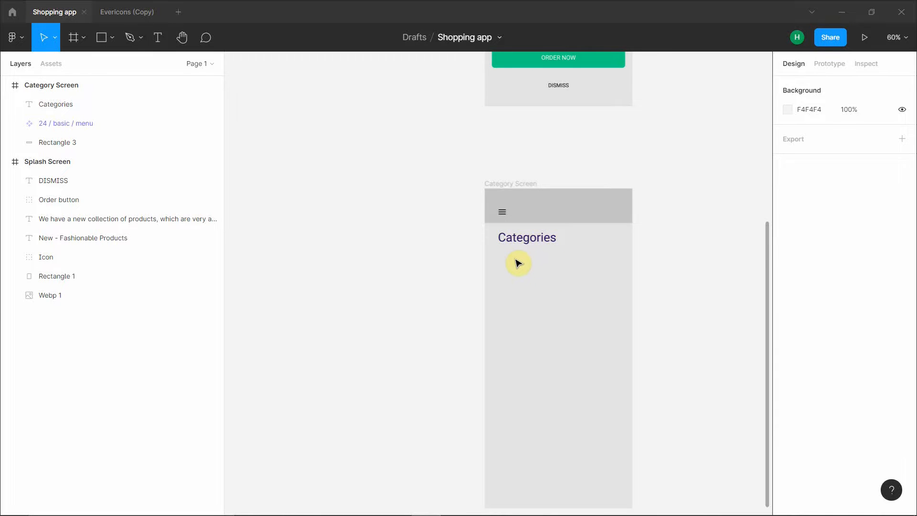
- Duplicate the Categories title and move the copy up to Y 96, directly against the header's lower edge
{"action": "left_click", "coordinate": [514, 234]}
{"action": "key", "text": "ctrl+d"}
{"action": "key", "text": "alt"}
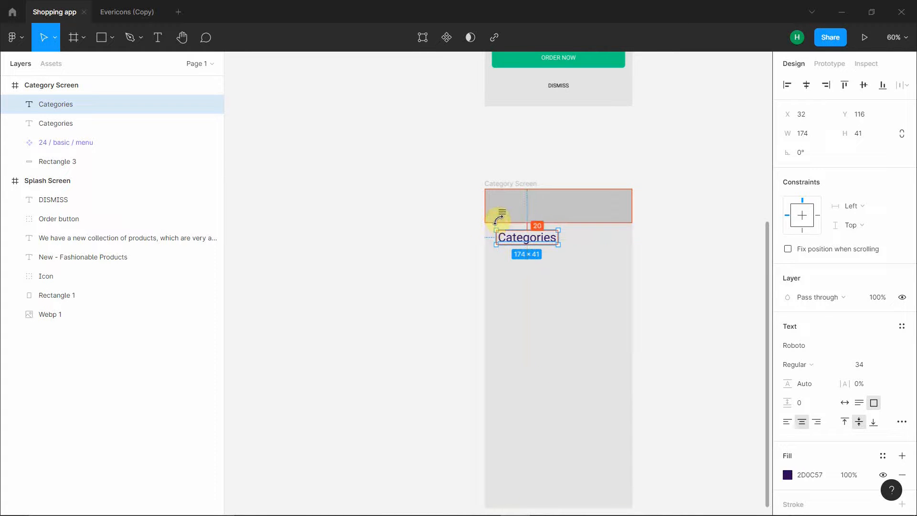
{"action": "left_click_drag", "start_coordinate": [500, 223], "coordinate": [497, 219]}
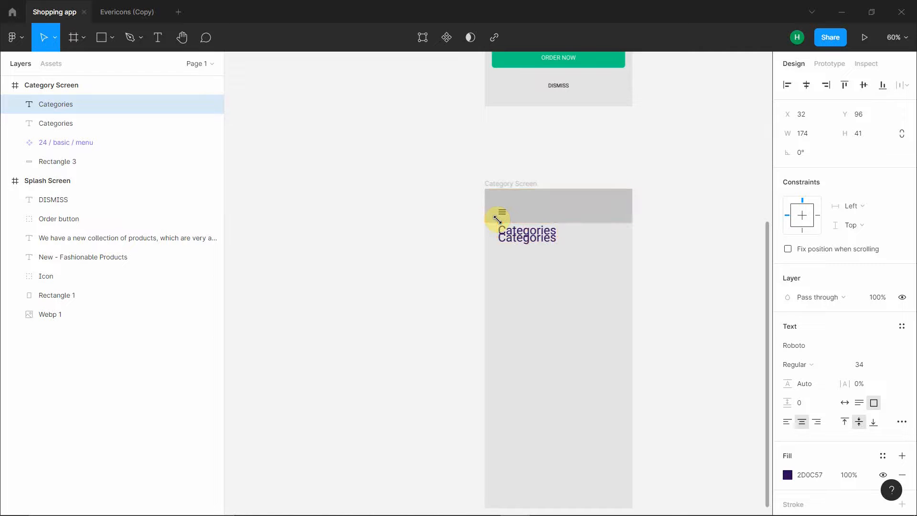
- Delete the lower of the two overlapping Categories titles on the Category Screen
{"action": "left_click", "coordinate": [652, 293]}
{"action": "left_click", "coordinate": [521, 234]}
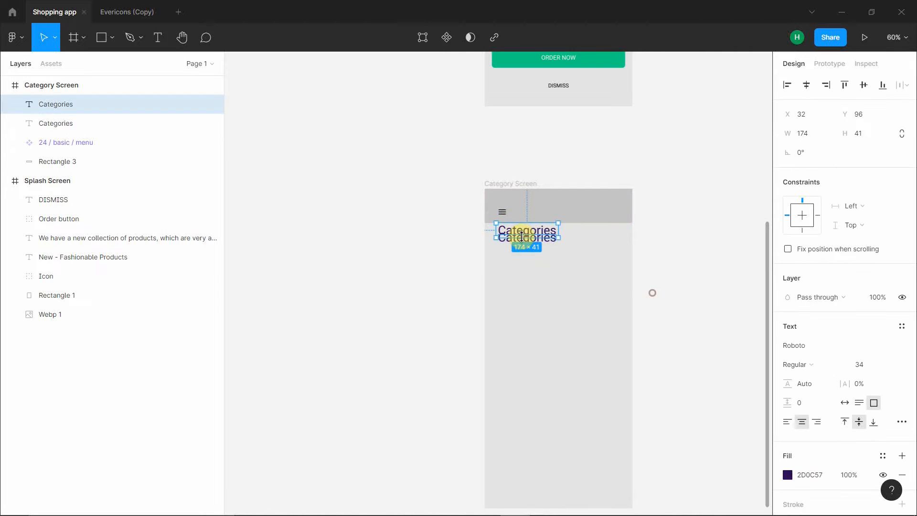
{"action": "left_click", "coordinate": [526, 241]}
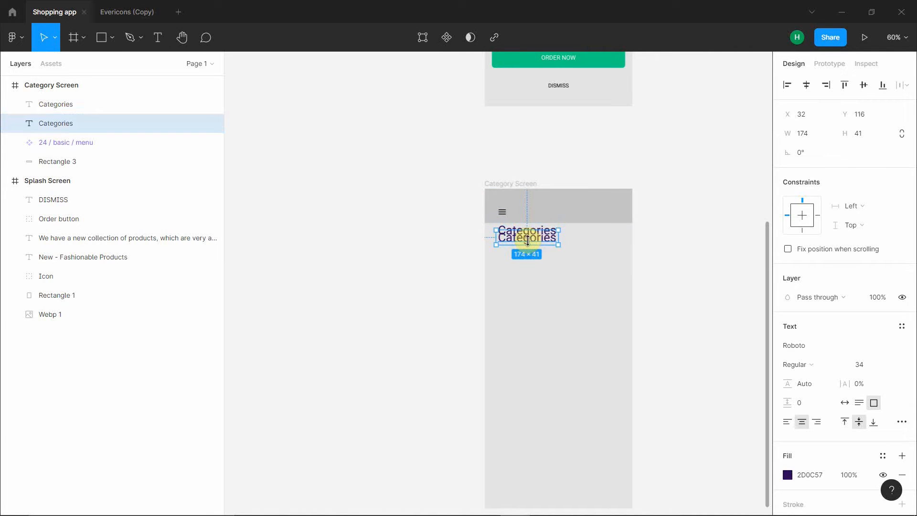
{"action": "key", "text": "Delete"}
- Nudge the remaining Categories title to X 20, Y 97
{"action": "left_click", "coordinate": [528, 236]}
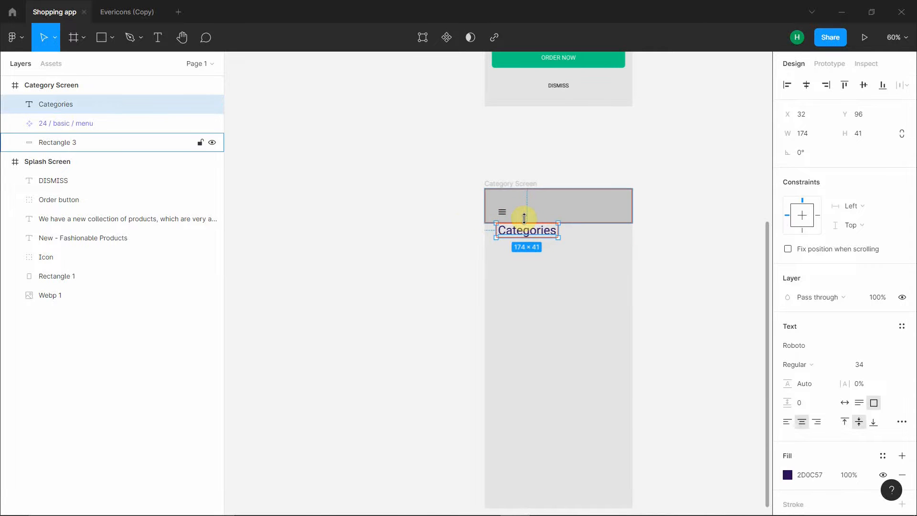
{"action": "key", "text": "Down"}
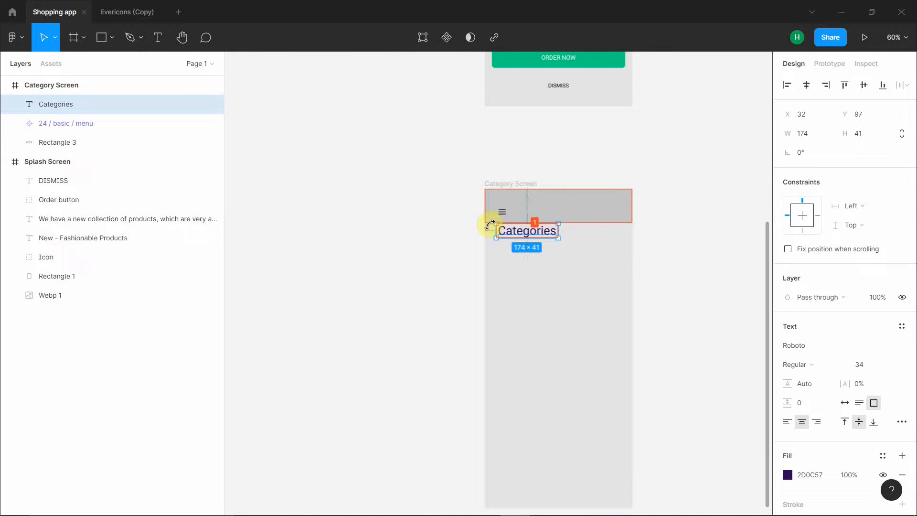
{"action": "key", "text": "Left"}
{"action": "key", "text": "Left"}
{"action": "key", "text": "Left"}
{"action": "key", "text": "Left"}
{"action": "key", "text": "Left"}
{"action": "key", "text": "Left"}
{"action": "key", "text": "Left"}
{"action": "key", "text": "Left"}
{"action": "key", "text": "Left"}
{"action": "key", "text": "Left"}
{"action": "key", "text": "Left"}
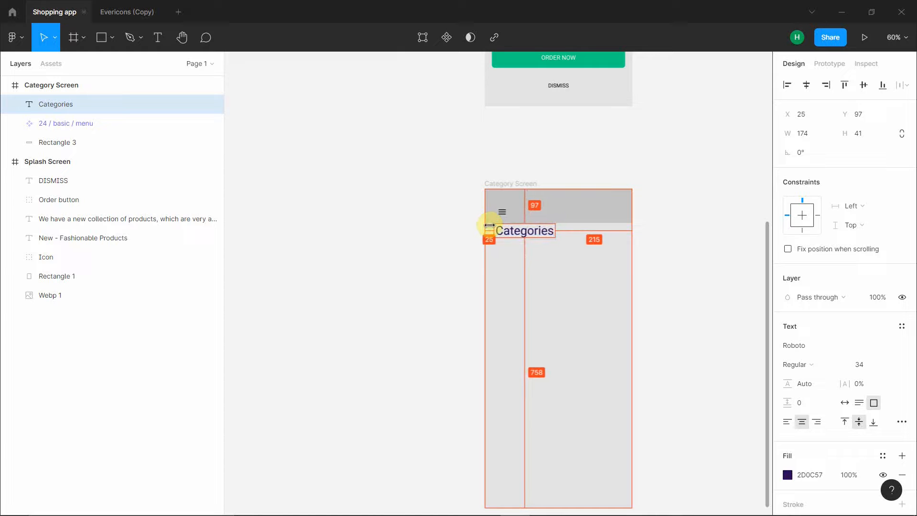
{"action": "key", "text": "Left"}
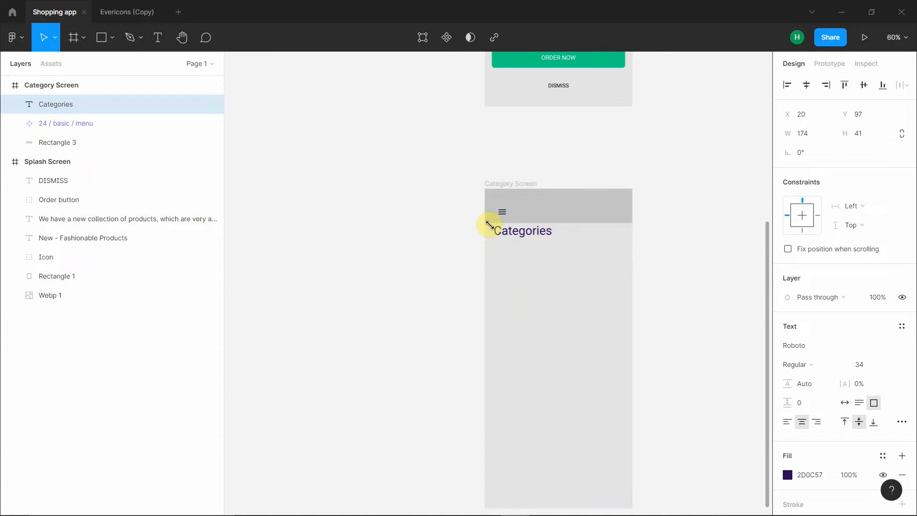
- Nudge the menu icon in the header to X 21, keeping Y 53, and check its spacing to the header edges
{"action": "left_click", "coordinate": [502, 213]}
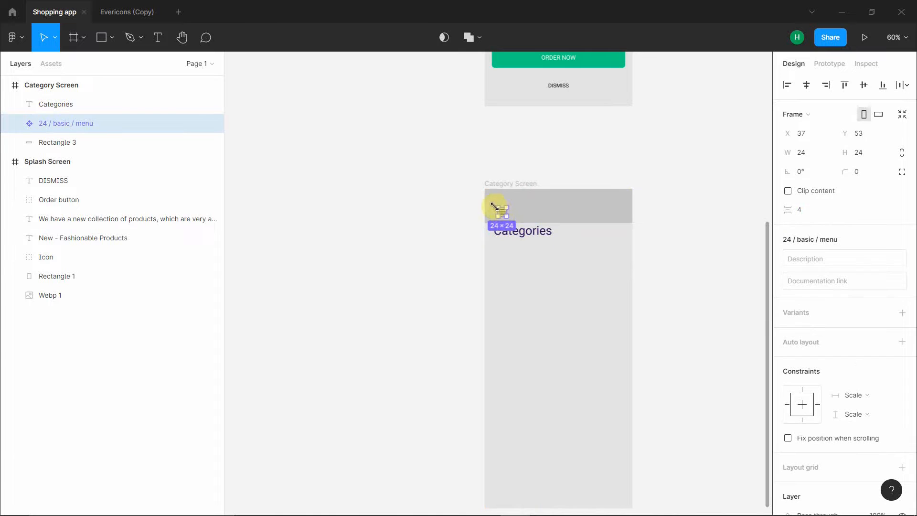
{"action": "key", "text": "Left"}
{"action": "key", "text": "Left"}
{"action": "key", "text": "Left"}
{"action": "key", "text": "Left"}
{"action": "key", "text": "Left"}
{"action": "key", "text": "Left"}
{"action": "key", "text": "Left"}
{"action": "key", "text": "Left"}
{"action": "key", "text": "Left"}
{"action": "key", "text": "Left"}
{"action": "key", "text": "Left"}
{"action": "key", "text": "Left"}
{"action": "key", "text": "Left"}
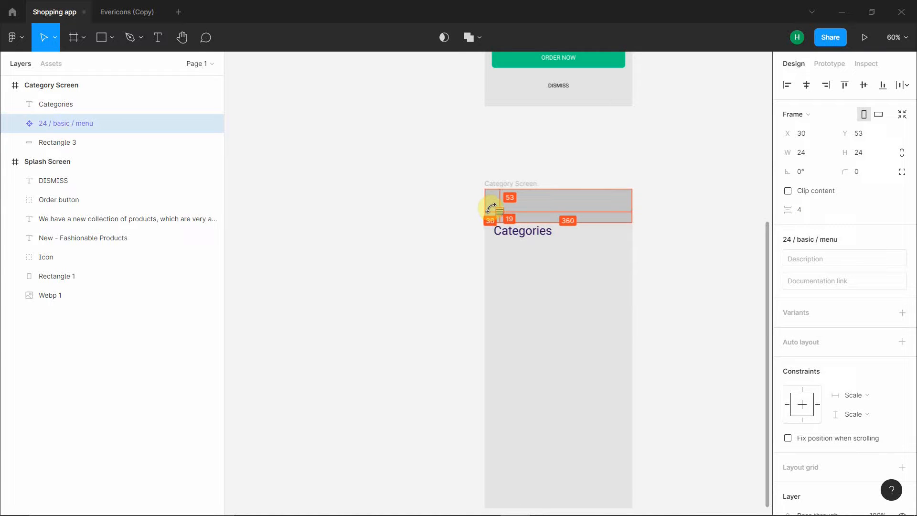
{"action": "key", "text": "Left"}
{"action": "key", "text": "Left"}
{"action": "key", "text": "Left"}
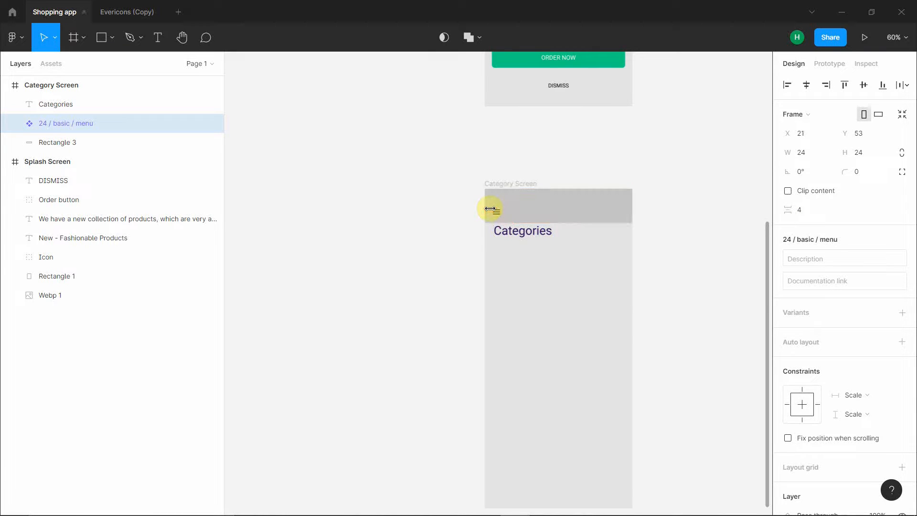
{"action": "key", "text": "alt"}
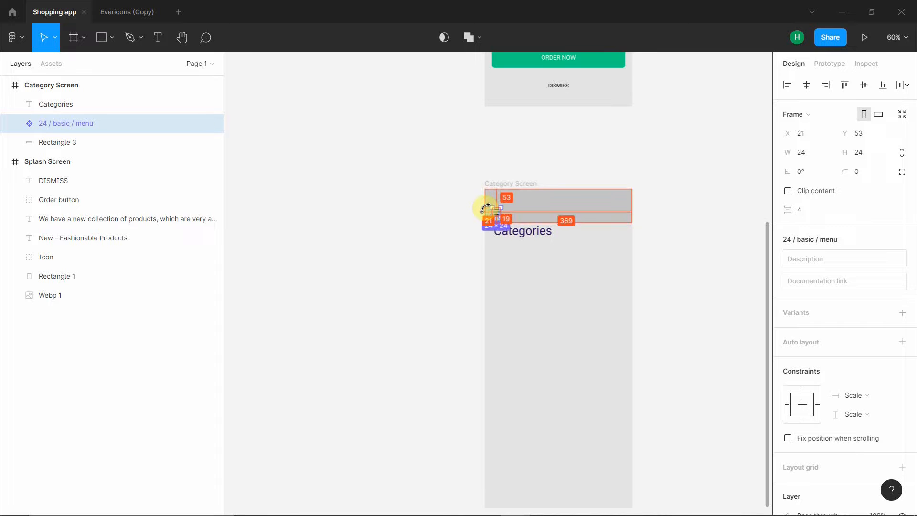
{"action": "left_click", "coordinate": [655, 355]}
{"action": "left_click", "coordinate": [527, 232]}
{"action": "left_click", "coordinate": [676, 337]}
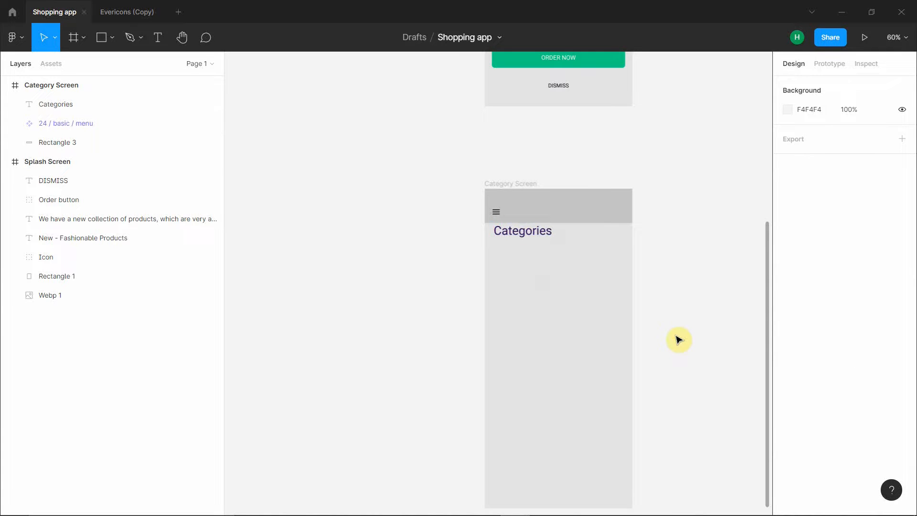
- Draw a rectangle of about 364 × 58 below the Categories title and fill it with white FFFFFF
{"action": "left_click", "coordinate": [102, 38]}
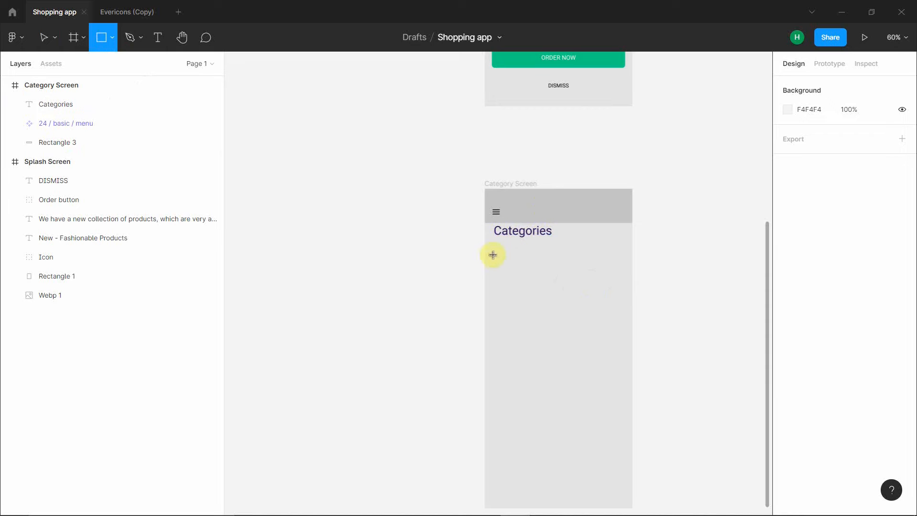
{"action": "left_click_drag", "start_coordinate": [494, 249], "coordinate": [625, 270]}
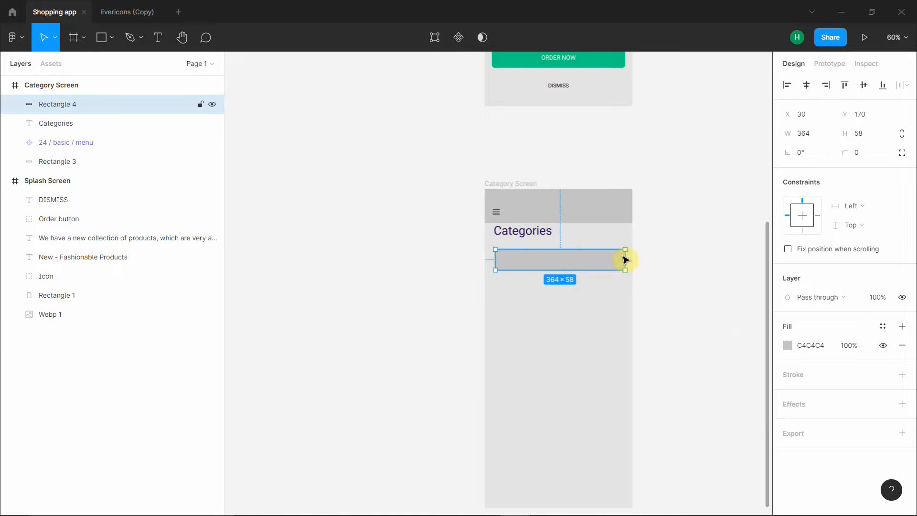
{"action": "left_click", "coordinate": [787, 345]}
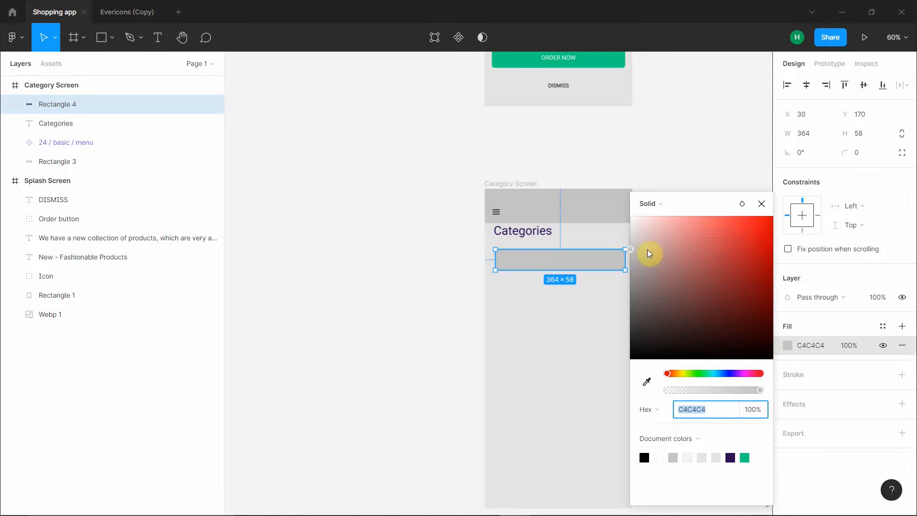
{"action": "left_click_drag", "start_coordinate": [656, 270], "coordinate": [624, 207]}
{"action": "key", "text": "Escape"}
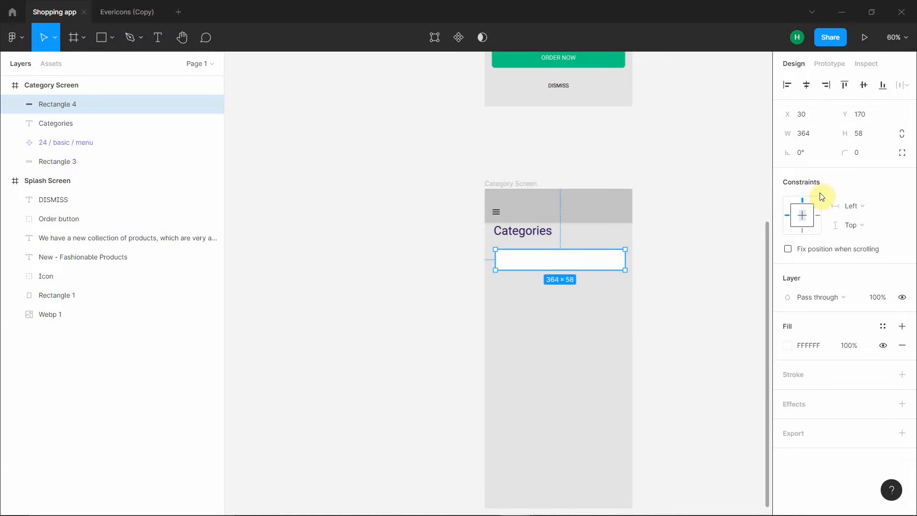
- Resize the white rectangle below the Categories title to 374 wide and 48 high
{"action": "left_click", "coordinate": [814, 136]}
{"action": "key", "text": "BackSpace"}
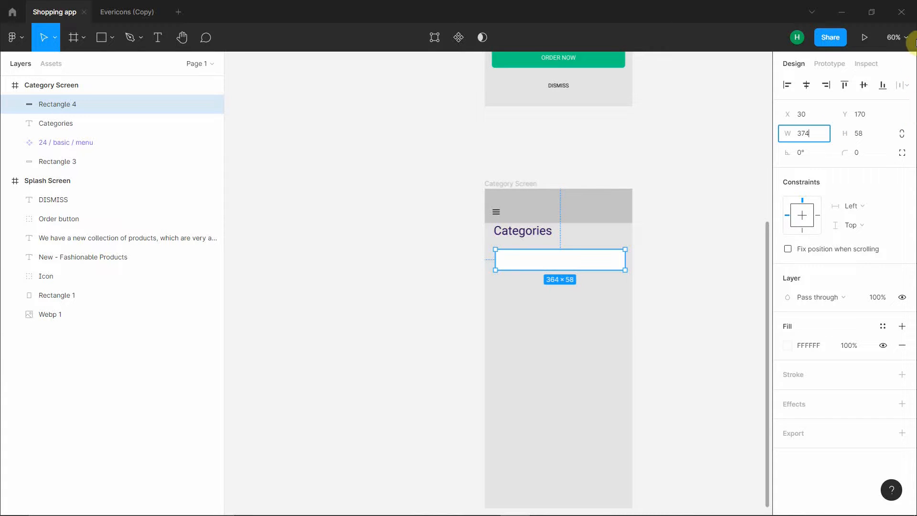
{"action": "left_click", "coordinate": [873, 133]}
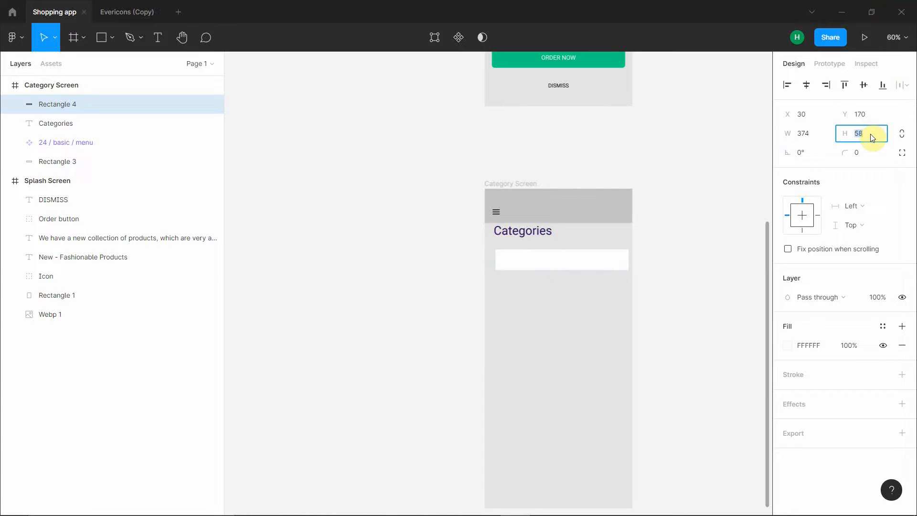
{"action": "type", "text": "4"}
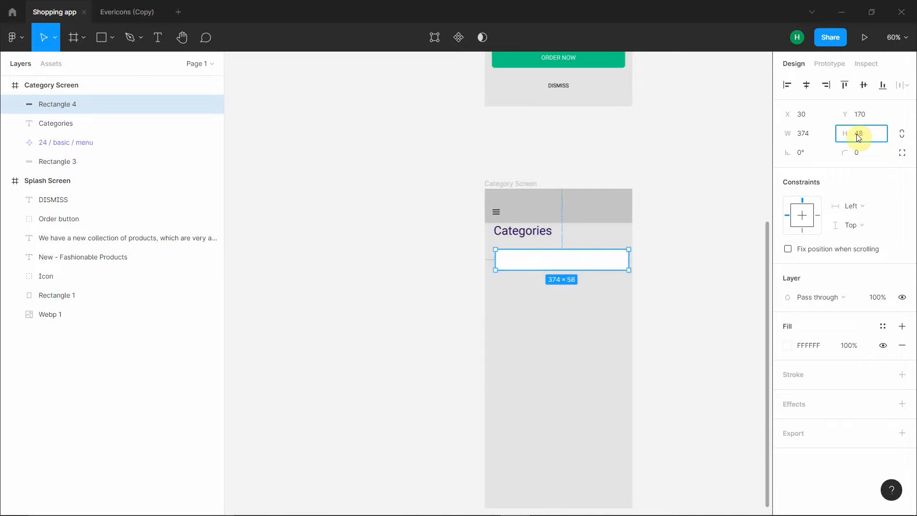
{"action": "left_click", "coordinate": [640, 247]}
- Round the white rectangle's corners with a radius of 27
{"action": "left_click", "coordinate": [626, 260]}
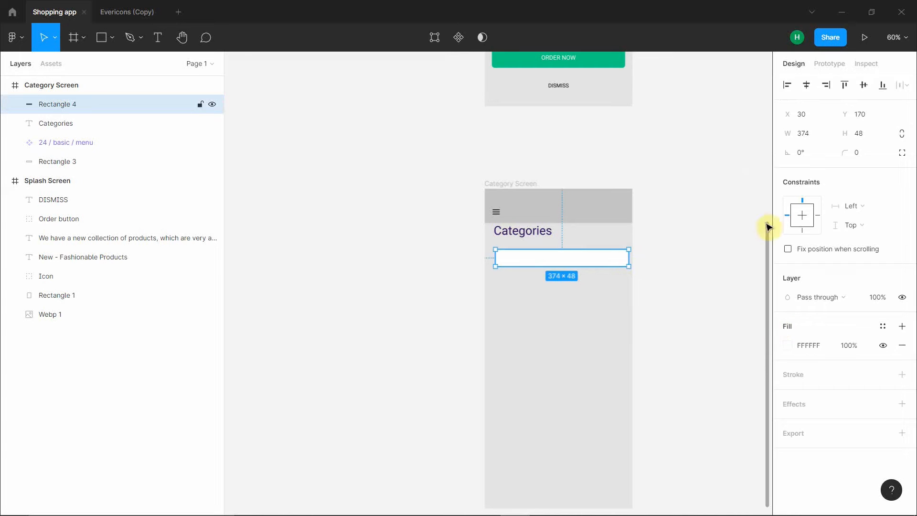
{"action": "left_click", "coordinate": [862, 153]}
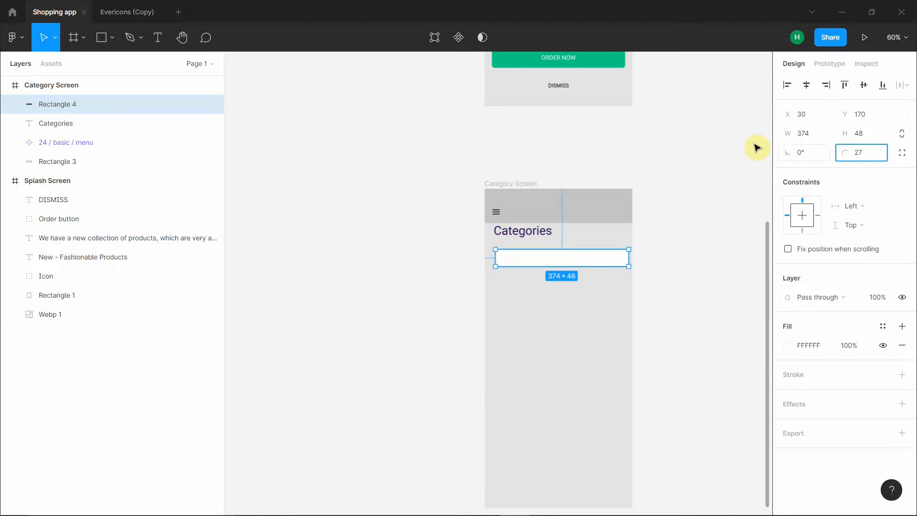
{"action": "left_click", "coordinate": [730, 145]}
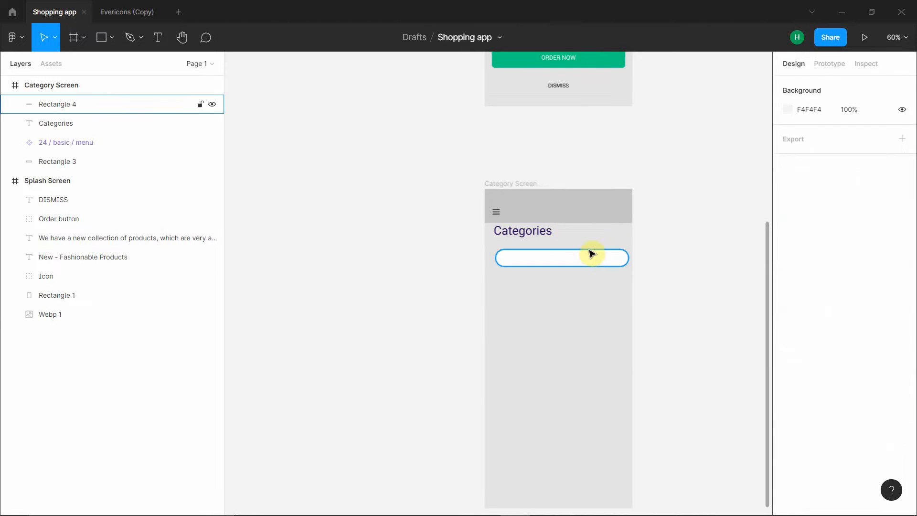
- Check the white rounded bar's spacing to the screen edges and nudge it sideways to X 20
{"action": "left_click", "coordinate": [568, 253]}
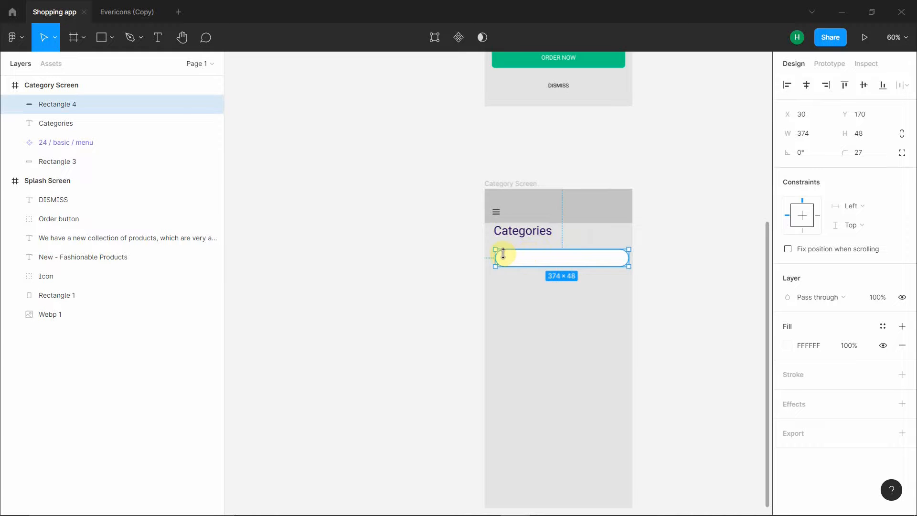
{"action": "key", "text": "alt"}
{"action": "key", "text": "alt"}
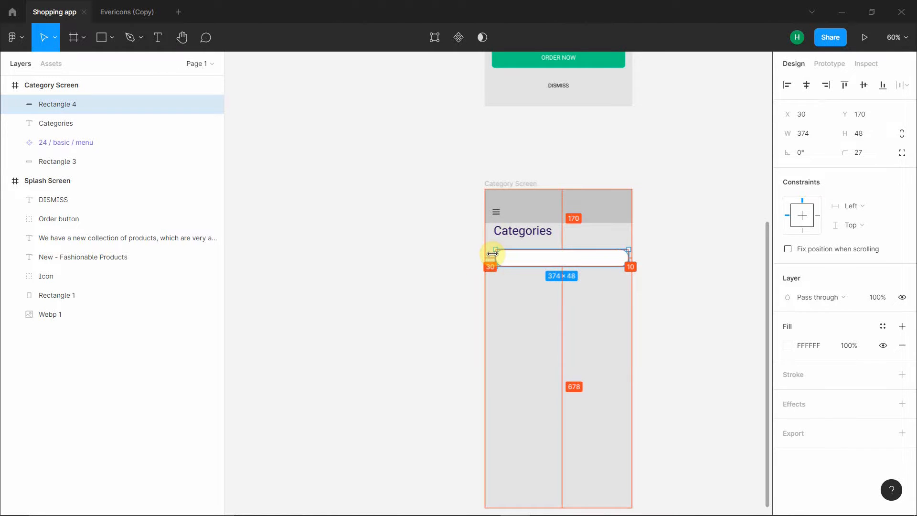
{"action": "key", "text": "Left"}
{"action": "key", "text": "Left"}
{"action": "key", "text": "Left"}
{"action": "key", "text": "alt"}
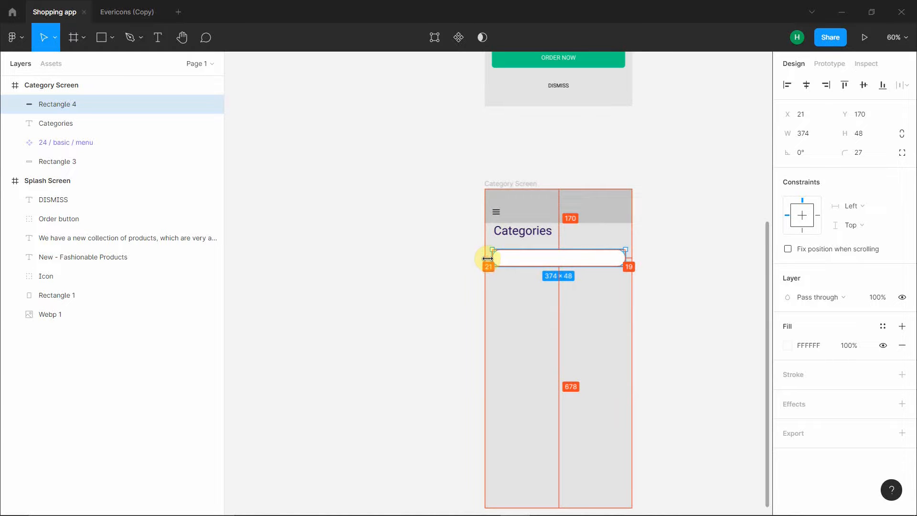
{"action": "key", "text": "Left"}
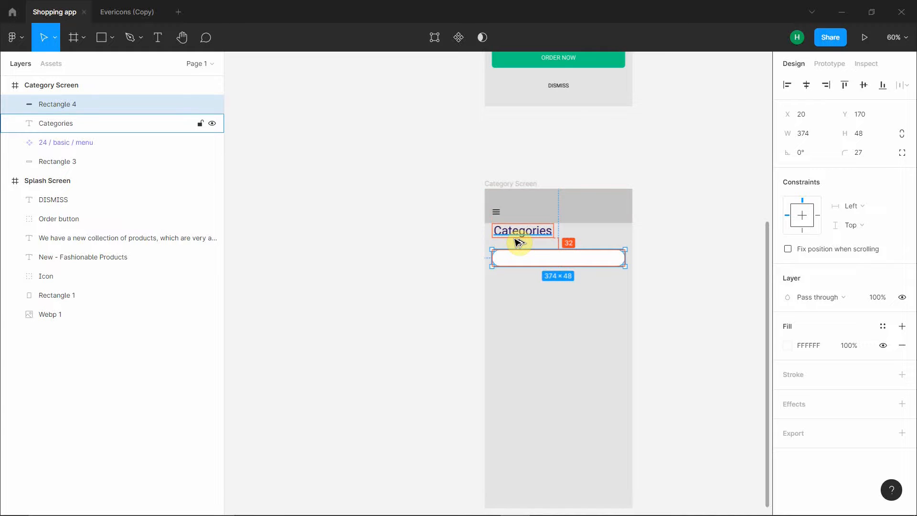
- Nudge the white rounded bar closer to the Categories title, to Y 158
{"action": "key", "text": "Up"}
{"action": "key", "text": "Up"}
{"action": "key", "text": "Up"}
{"action": "key", "text": "Up"}
{"action": "key", "text": "Up"}
{"action": "key", "text": "Up"}
{"action": "key", "text": "Up"}
{"action": "key", "text": "Up"}
{"action": "key", "text": "Up"}
{"action": "key", "text": "Up"}
{"action": "key", "text": "Up"}
{"action": "key", "text": "Up"}
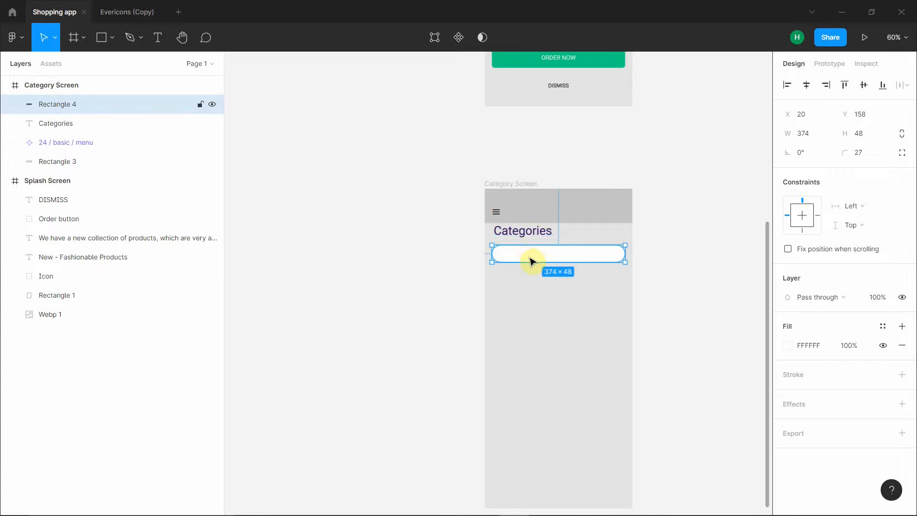
{"action": "left_click", "coordinate": [549, 214]}
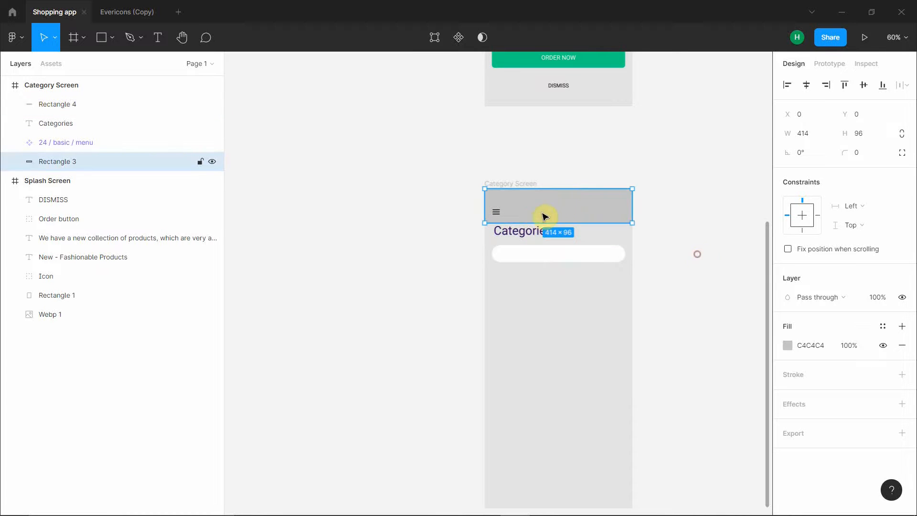
{"action": "mouse_move", "coordinate": [529, 211]}
{"action": "left_mouse_down"}
{"action": "mouse_move", "coordinate": [540, 242]}
{"action": "mouse_move", "coordinate": [533, 218]}
{"action": "left_mouse_up"}
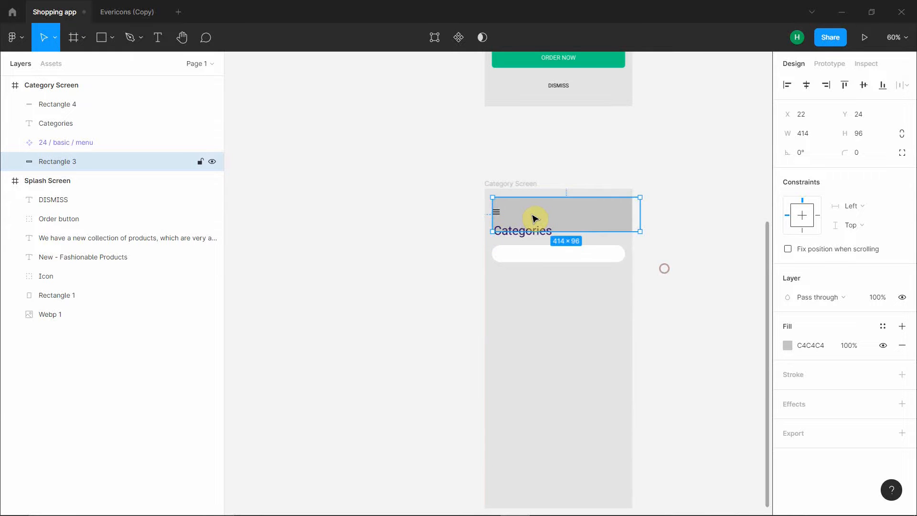
{"action": "key", "text": "ctrl+z"}
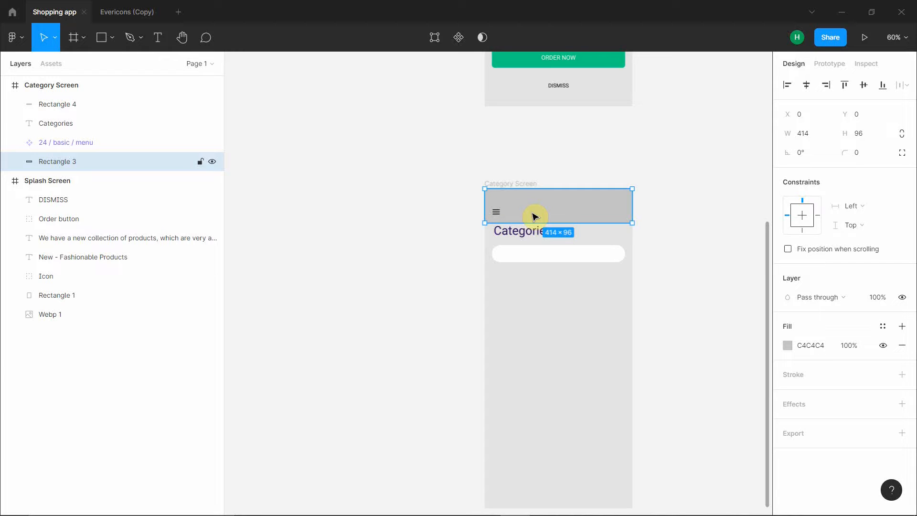
- Group the menu icon with the header rectangle and name the group "Tab bar"
{"action": "left_click", "coordinate": [48, 142]}
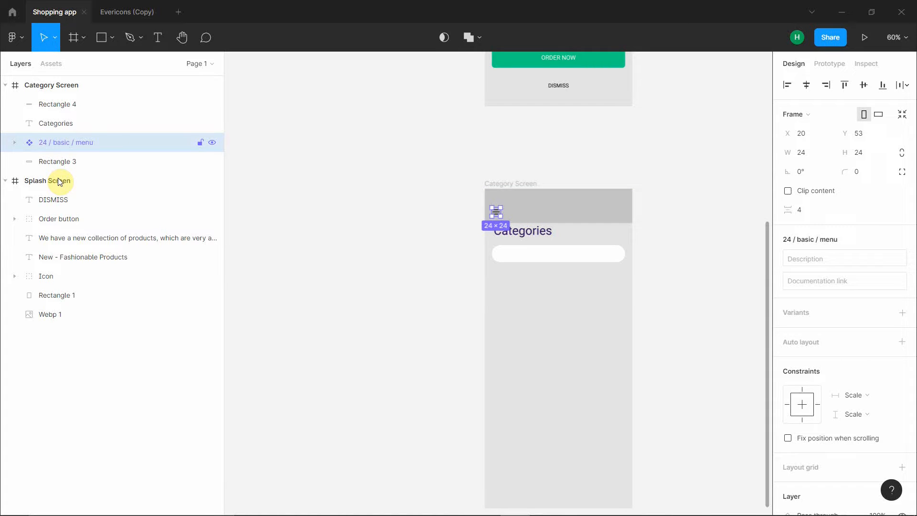
{"action": "left_click", "coordinate": [59, 161], "text": "shift"}
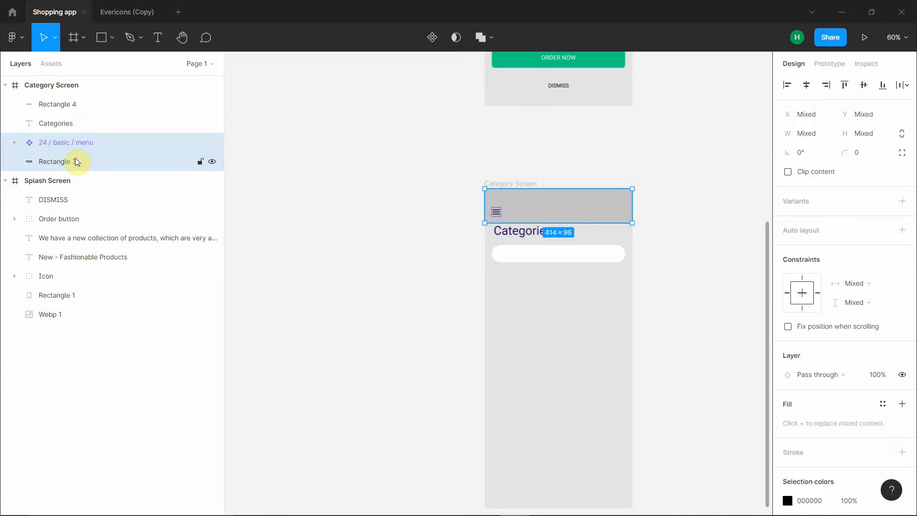
{"action": "key", "text": "ctrl+g"}
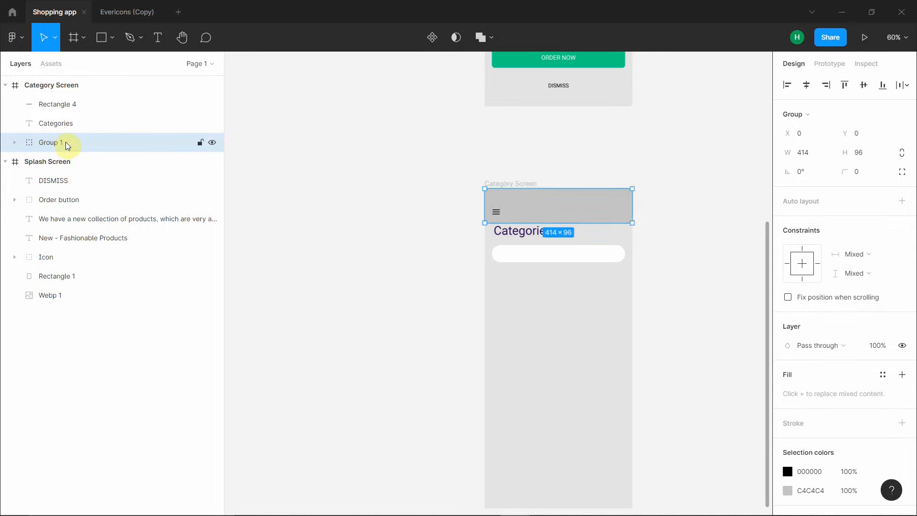
{"action": "double_click", "coordinate": [62, 143]}
{"action": "type", "text": "Tab"}
{"action": "type", "text": "bar"}
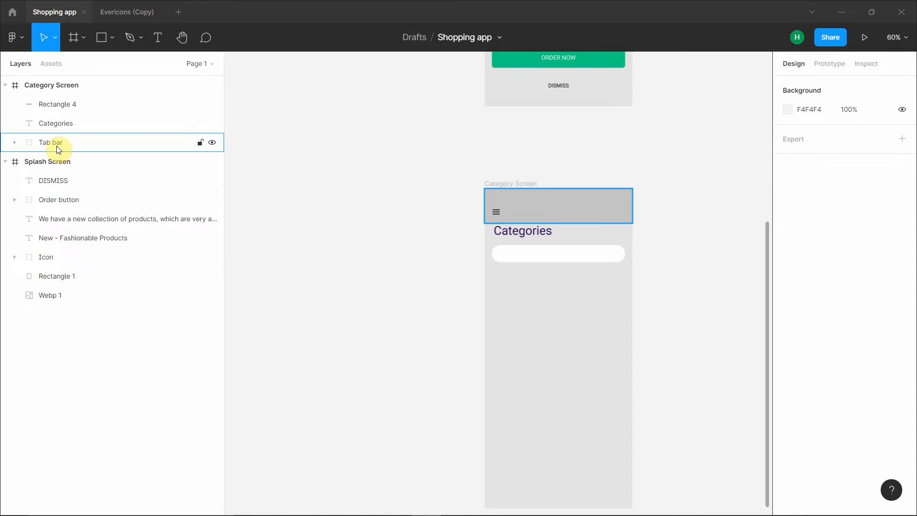
- Paste the copied search icon into the Category Screen and move it inside the white rounded bar, at about X 55, Y 170
{"action": "left_click", "coordinate": [539, 235]}
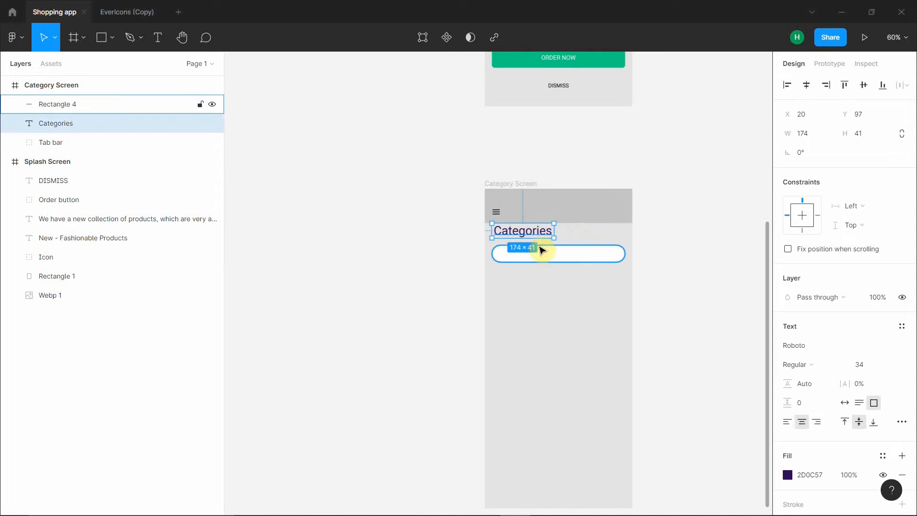
{"action": "left_click", "coordinate": [539, 255]}
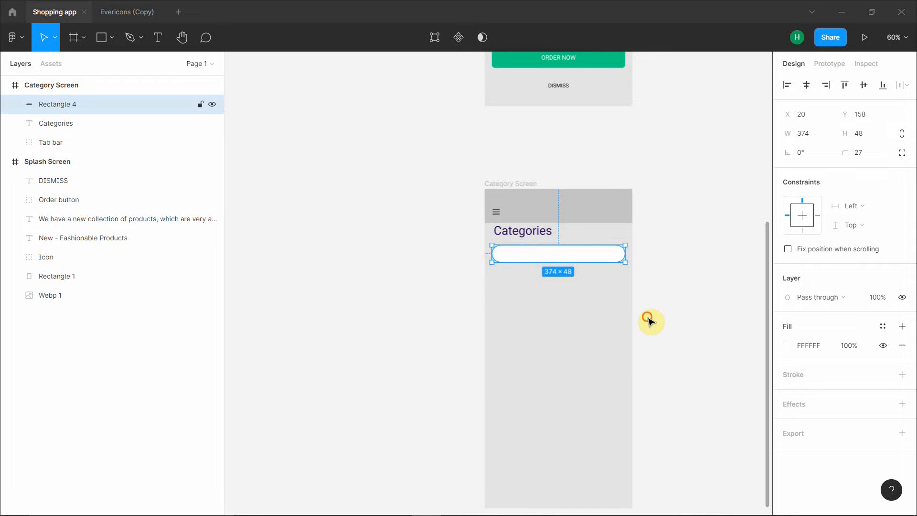
{"action": "key", "text": "ctrl+v"}
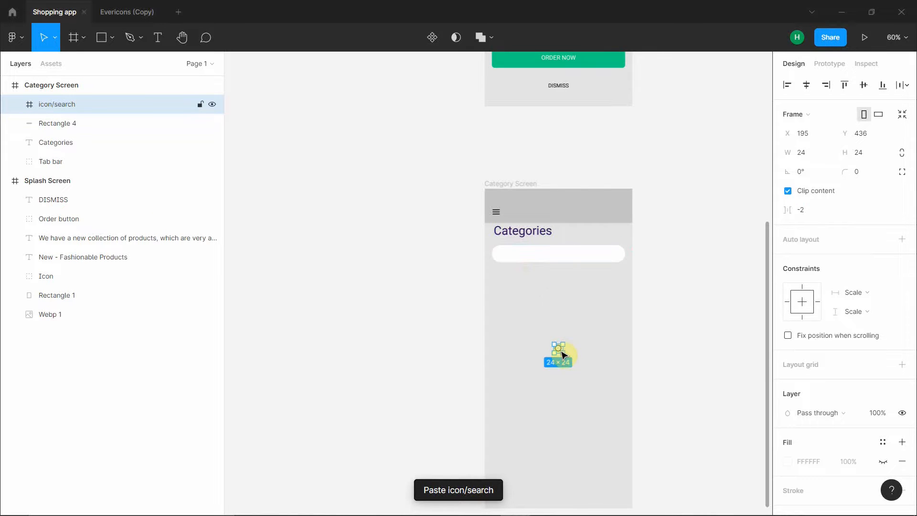
{"action": "scroll", "coordinate": [557, 339], "scroll_direction": "up", "scroll_amount": 5}
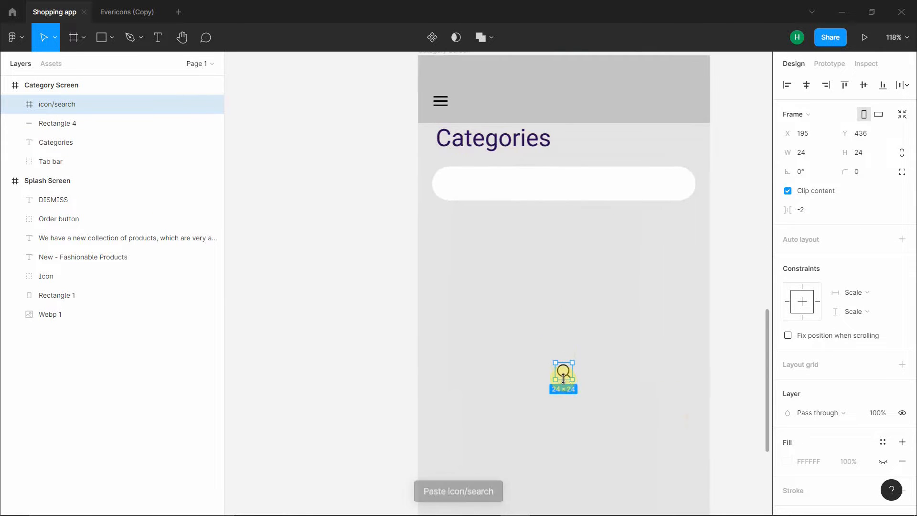
{"action": "left_click_drag", "start_coordinate": [562, 373], "coordinate": [470, 190]}
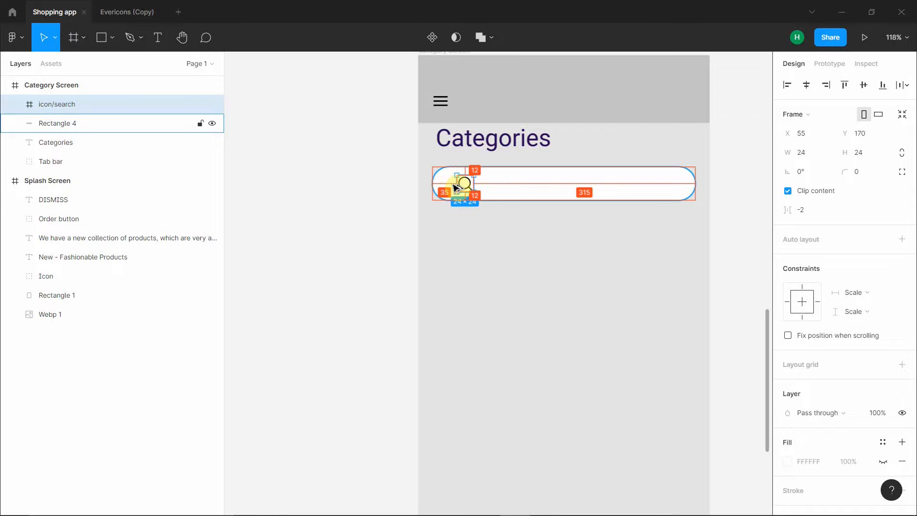
- Adjust the search icon's horizontal position to X 40, checking its spacing to the edges of the white bar
{"action": "mouse_move", "coordinate": [450, 186]}
{"action": "left_mouse_down"}
{"action": "mouse_move", "coordinate": [458, 184]}
{"action": "mouse_move", "coordinate": [446, 182]}
{"action": "left_mouse_up"}
{"action": "key", "text": "Left"}
{"action": "key", "text": "Left"}
{"action": "key", "text": "Left"}
{"action": "key", "text": "Left"}
{"action": "key", "text": "Left"}
{"action": "key", "text": "Left"}
{"action": "key", "text": "Left"}
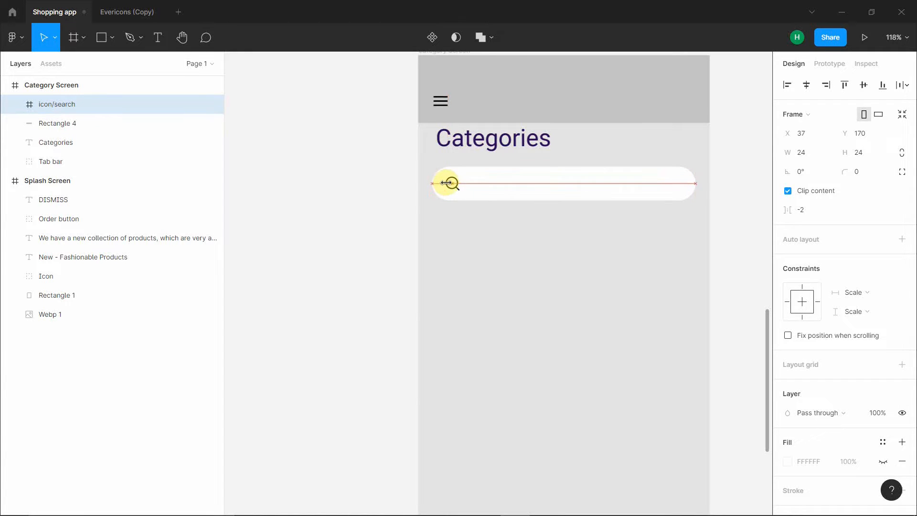
{"action": "key", "text": "alt"}
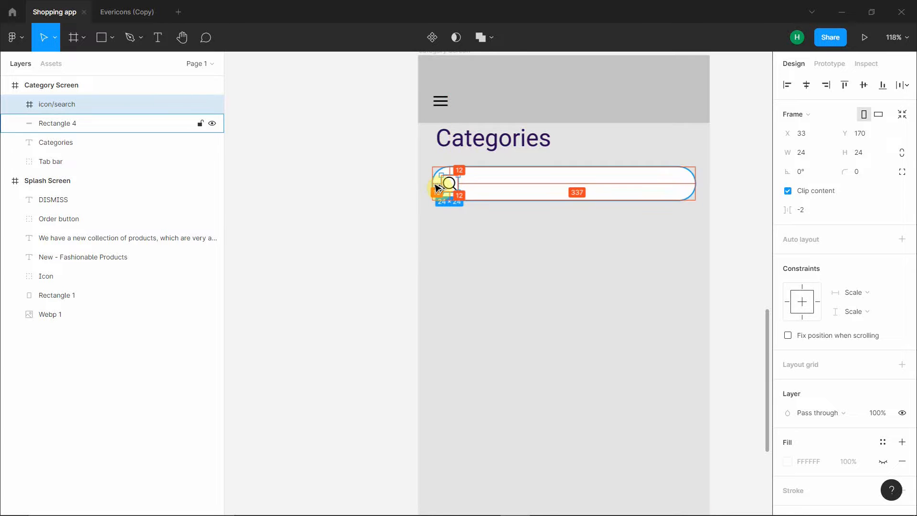
{"action": "key", "text": "Right"}
{"action": "key", "text": "Right"}
{"action": "key", "text": "Right"}
{"action": "key", "text": "Right"}
{"action": "key", "text": "Right"}
{"action": "key", "text": "Right"}
{"action": "key", "text": "Right"}
{"action": "key", "text": "Right"}
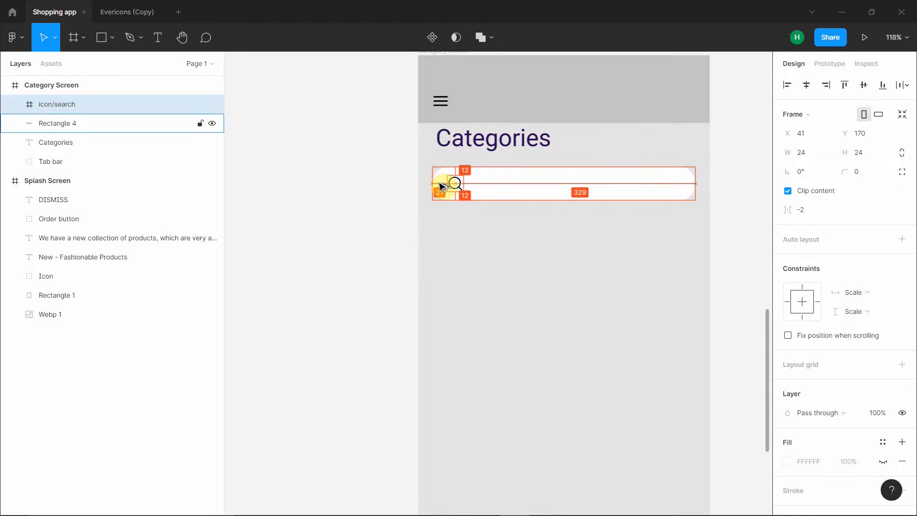
{"action": "key", "text": "Left"}
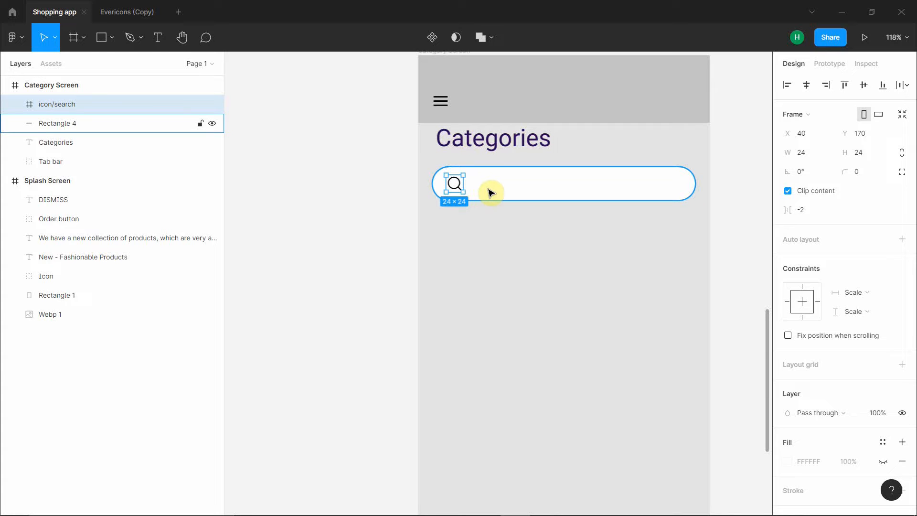
- Add a text box of about 93 × 23 beside the search icon in the white bar, reading "Search"
{"action": "key", "text": "t"}
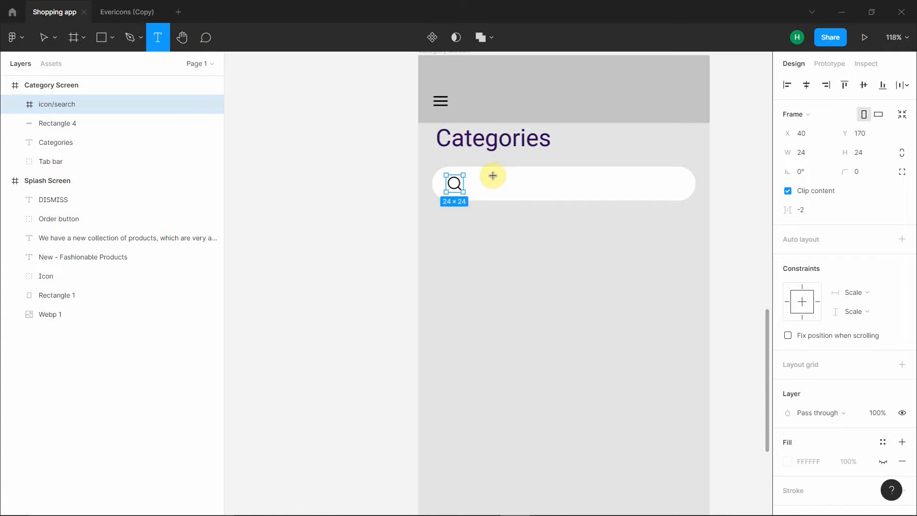
{"action": "left_click_drag", "start_coordinate": [483, 175], "coordinate": [549, 192]}
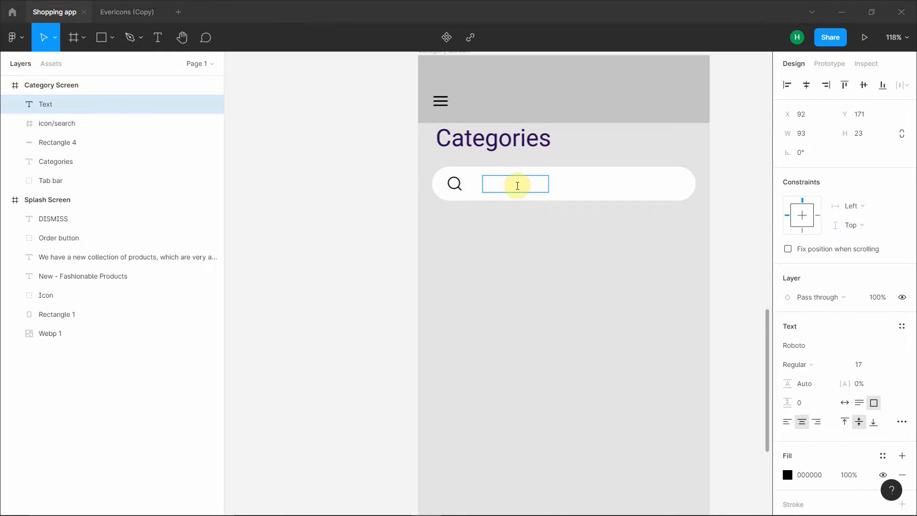
{"action": "left_click", "coordinate": [648, 230]}
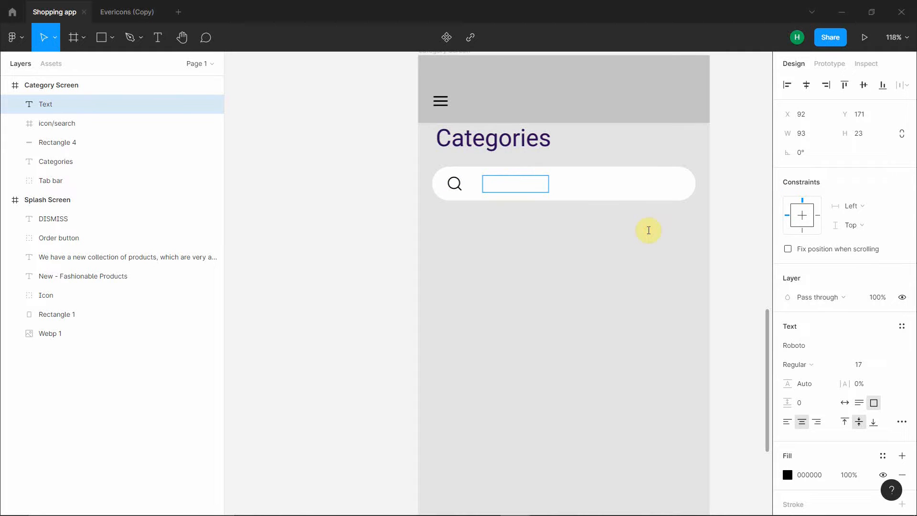
{"action": "type", "text": "Search"}
{"action": "key", "text": "Escape"}
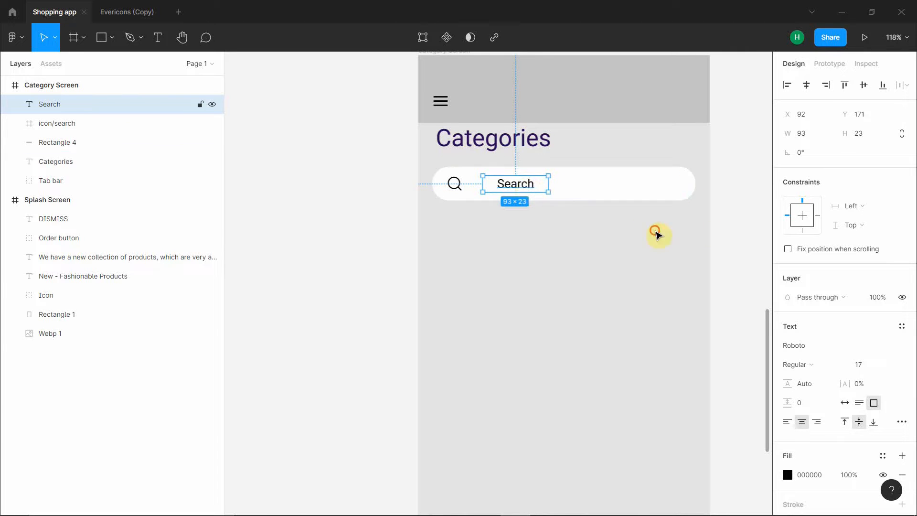
- Resize the Search text box to 90 wide and 24 high
{"action": "left_click", "coordinate": [822, 137]}
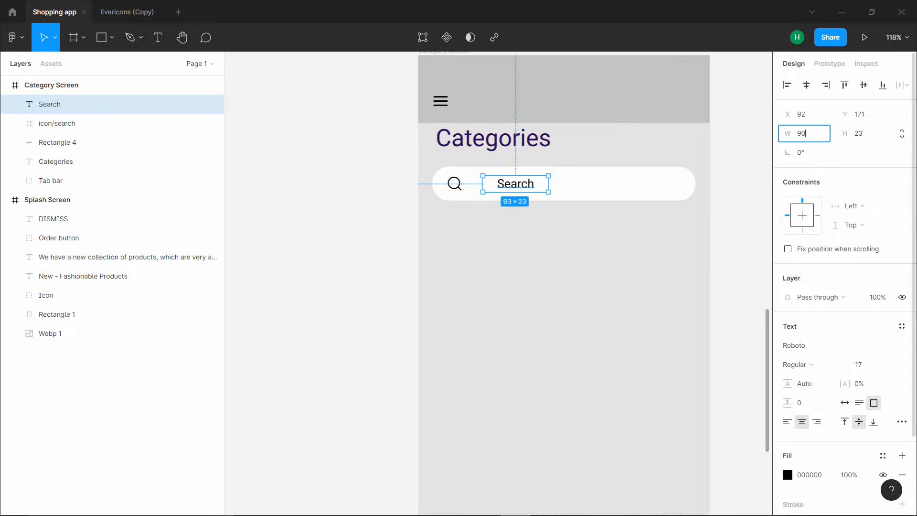
{"action": "type", "text": "90"}
{"action": "left_click", "coordinate": [862, 133]}
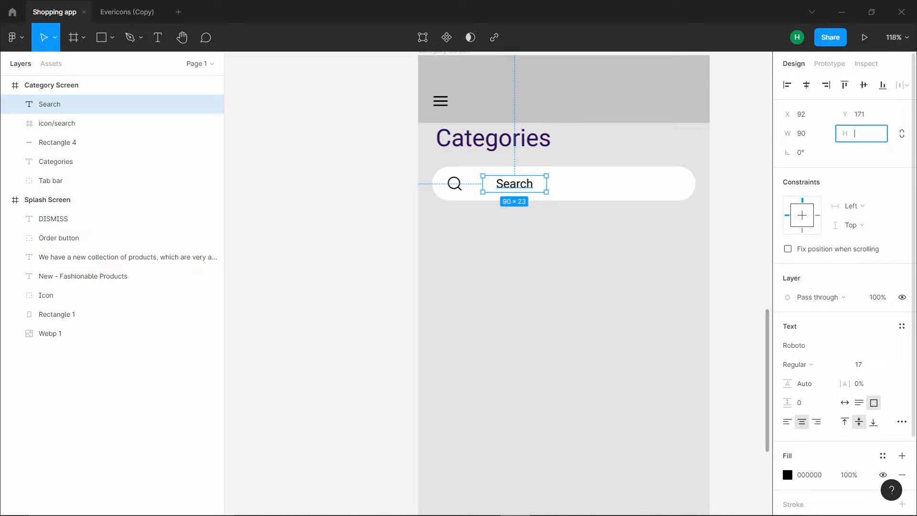
{"action": "type", "text": "24"}
{"action": "key", "text": "Return"}
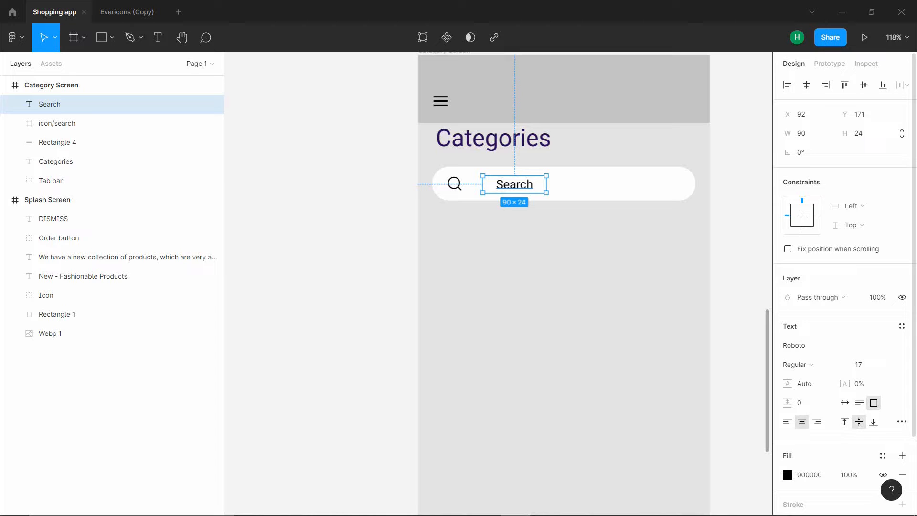
{"action": "scroll", "coordinate": [874, 196], "scroll_direction": "down", "scroll_amount": 1}
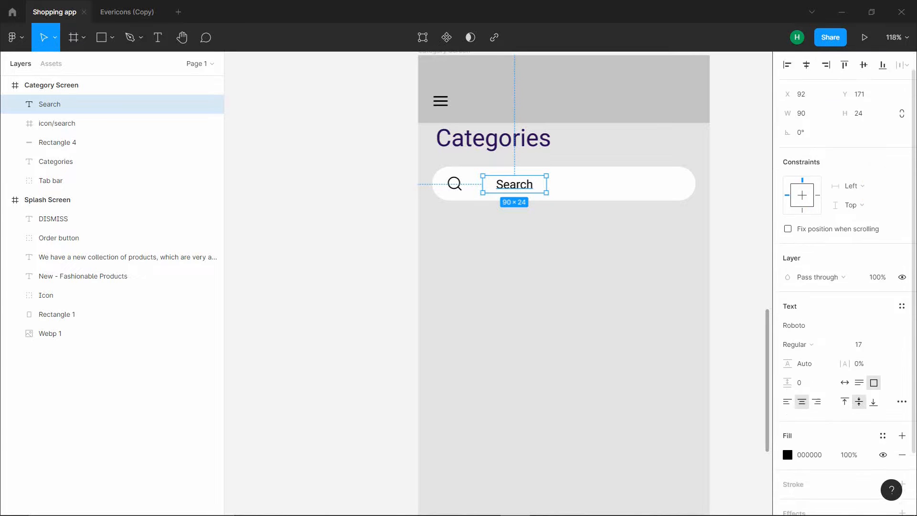
- Set the Search text's fill colour to 9586A8 and narrow its text box to 62 wide
{"action": "scroll", "coordinate": [867, 196], "scroll_direction": "down", "scroll_amount": 2}
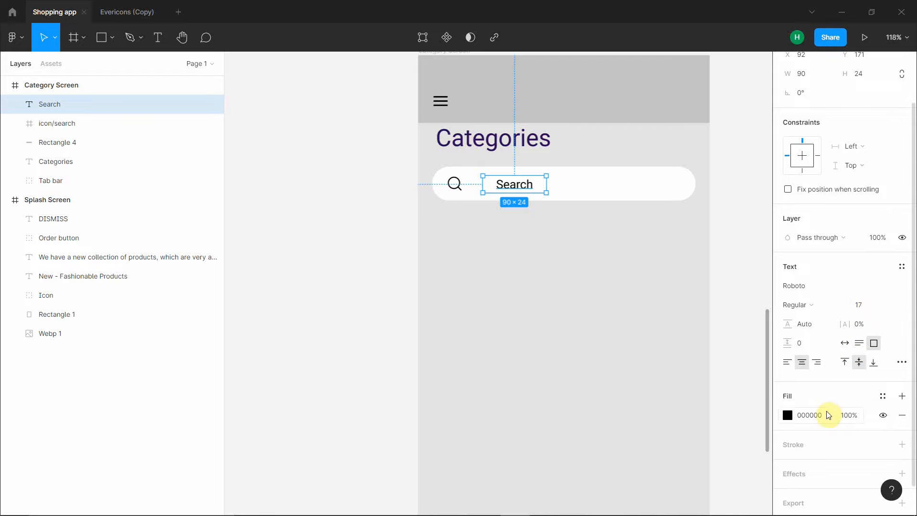
{"action": "left_click", "coordinate": [813, 416]}
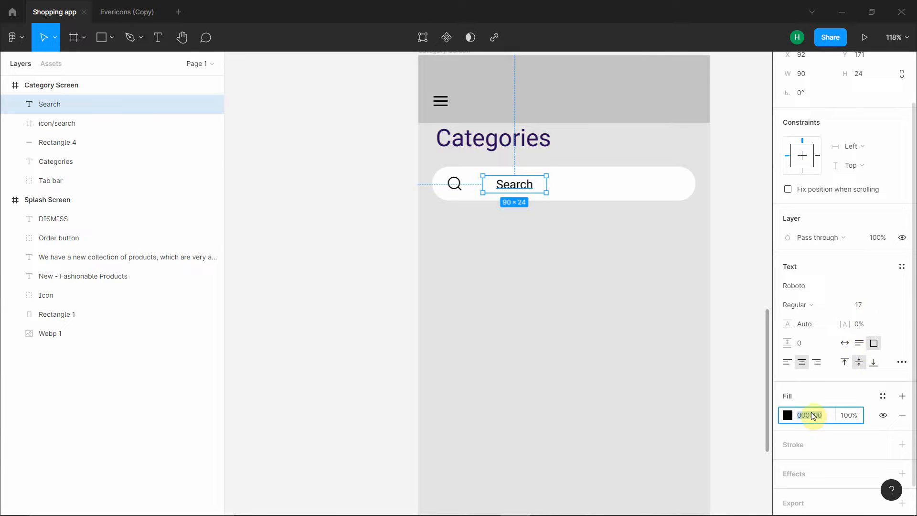
{"action": "key", "text": "Return"}
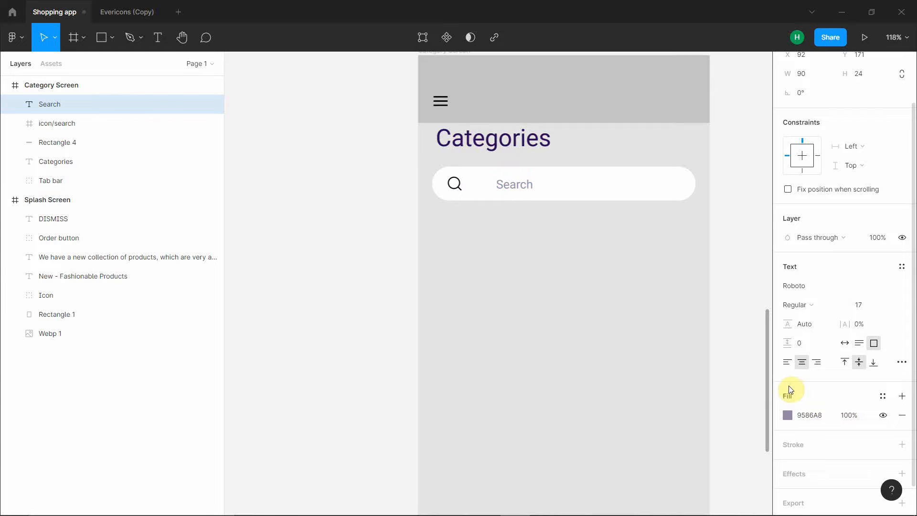
{"action": "left_click", "coordinate": [546, 181]}
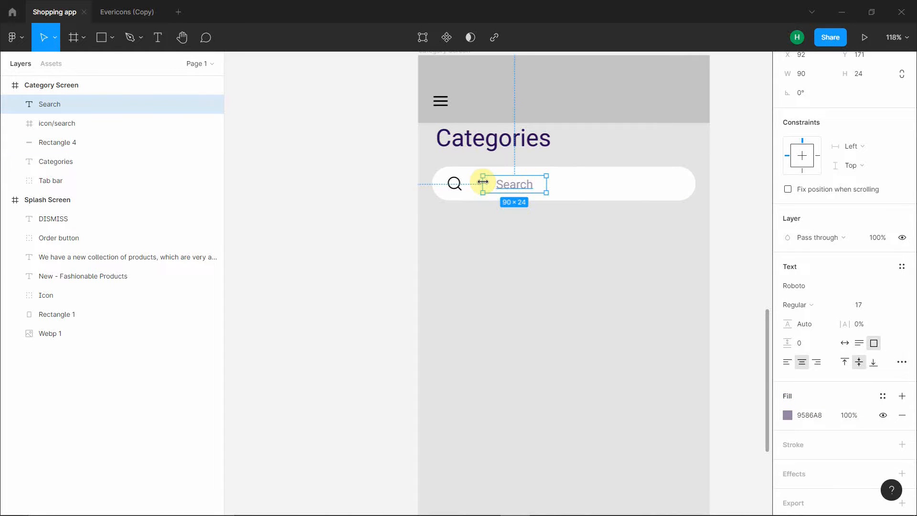
{"action": "left_click_drag", "start_coordinate": [483, 183], "coordinate": [502, 182]}
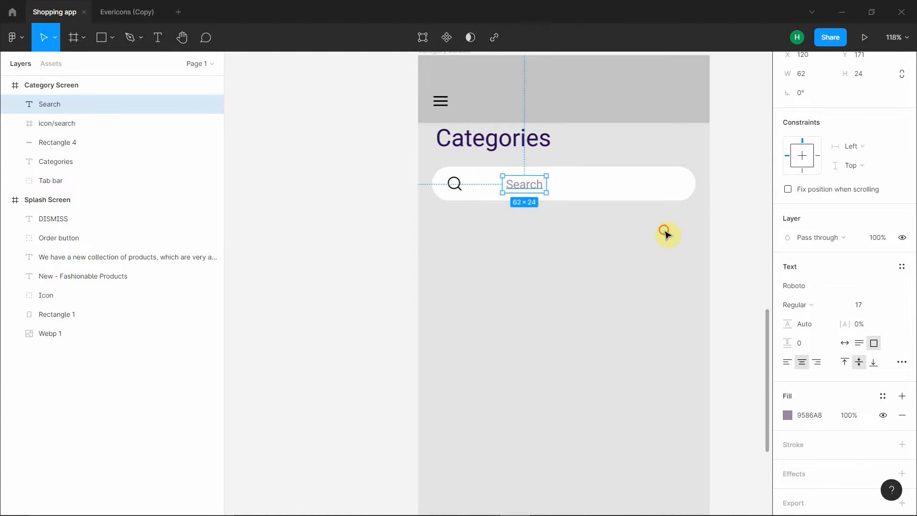
- Nudge the Search text box horizontally to X 76, checking its spacing to the white bar and the search icon
{"action": "key", "text": "alt"}
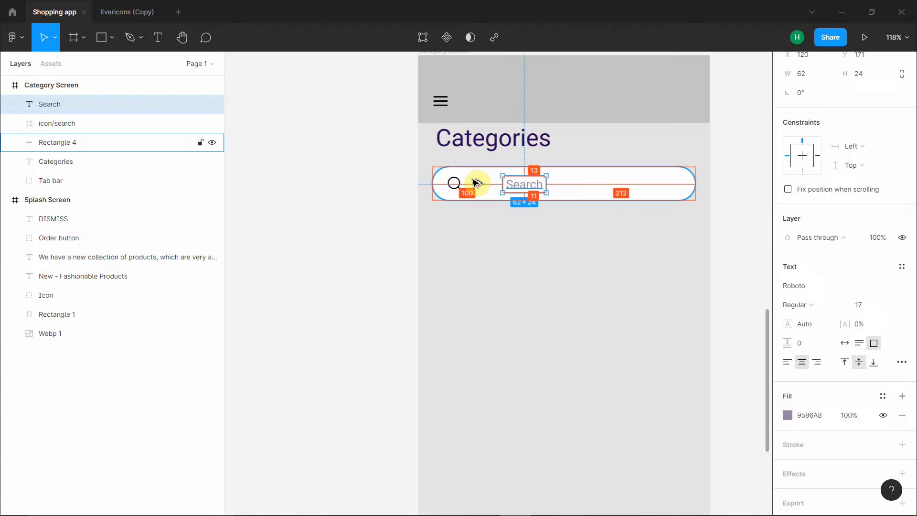
{"action": "key", "text": "Left"}
{"action": "key", "text": "Left"}
{"action": "key", "text": "Left"}
{"action": "key", "text": "Left"}
{"action": "key", "text": "Left"}
{"action": "key", "text": "Left"}
{"action": "key", "text": "Left"}
{"action": "key", "text": "Left"}
{"action": "key", "text": "Left"}
{"action": "key", "text": "Left"}
{"action": "key", "text": "Left"}
{"action": "key", "text": "Left"}
{"action": "key", "text": "Left"}
{"action": "key", "text": "Left"}
{"action": "key", "text": "Left"}
{"action": "key", "text": "Left"}
{"action": "key", "text": "Left"}
{"action": "key", "text": "Left"}
{"action": "key", "text": "Left"}
{"action": "key", "text": "Left"}
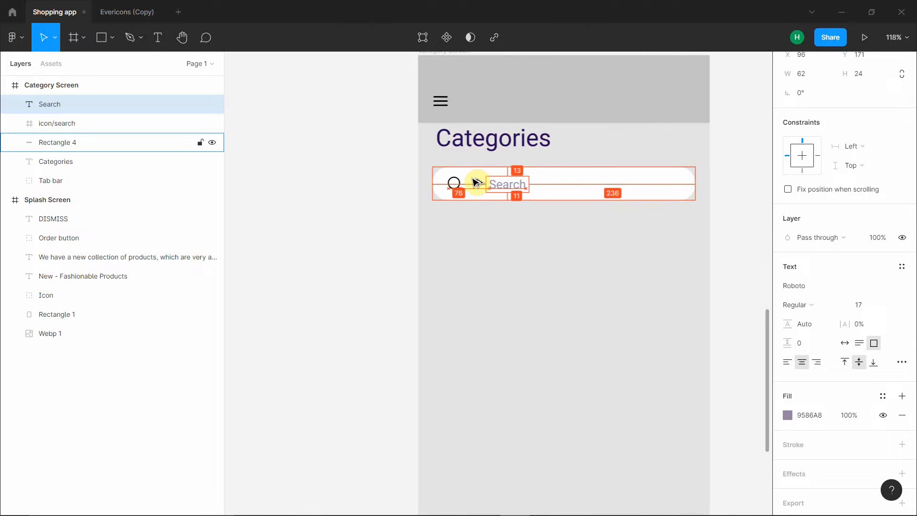
{"action": "key", "text": "Left"}
{"action": "key", "text": "Left"}
{"action": "key", "text": "Left"}
{"action": "key", "text": "Left"}
{"action": "key", "text": "Left"}
{"action": "key", "text": "Left"}
{"action": "key", "text": "Left"}
{"action": "key", "text": "Left"}
{"action": "key", "text": "Left"}
{"action": "key", "text": "Left"}
{"action": "key", "text": "Left"}
{"action": "key", "text": "Left"}
{"action": "key", "text": "Left"}
{"action": "key", "text": "Left"}
{"action": "key", "text": "Left"}
{"action": "key", "text": "Left"}
{"action": "key", "text": "Left"}
{"action": "key", "text": "Left"}
{"action": "key", "text": "Left"}
{"action": "key", "text": "Left"}
{"action": "key", "text": "Right"}
{"action": "key", "text": "Right"}
{"action": "key", "text": "Right"}
{"action": "key", "text": "Right"}
{"action": "key", "text": "Right"}
{"action": "key", "text": "Right"}
{"action": "key", "text": "Right"}
{"action": "key", "text": "Right"}
{"action": "key", "text": "Right"}
{"action": "key", "text": "Right"}
{"action": "key", "text": "Right"}
{"action": "key", "text": "Right"}
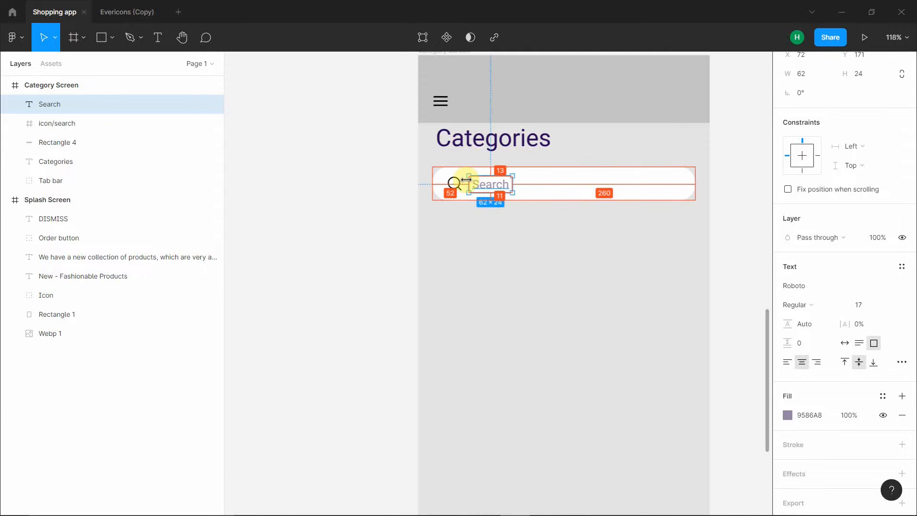
{"action": "key", "text": "alt"}
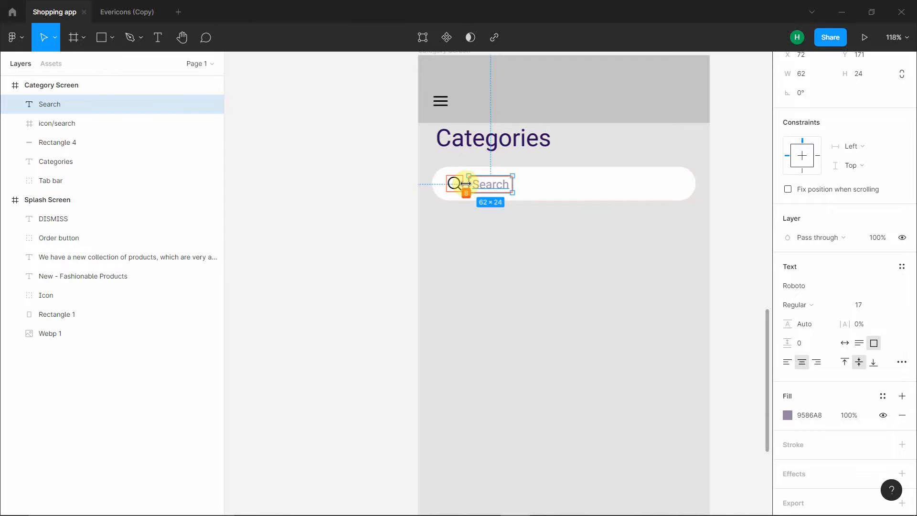
{"action": "key", "text": "Right"}
{"action": "key", "text": "Right"}
{"action": "key", "text": "Right"}
{"action": "key", "text": "Right"}
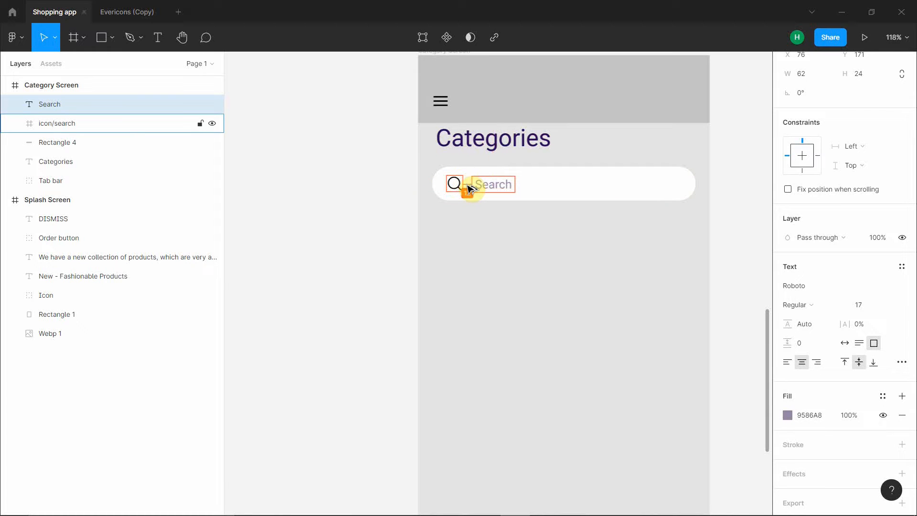
{"action": "left_click", "coordinate": [654, 319]}
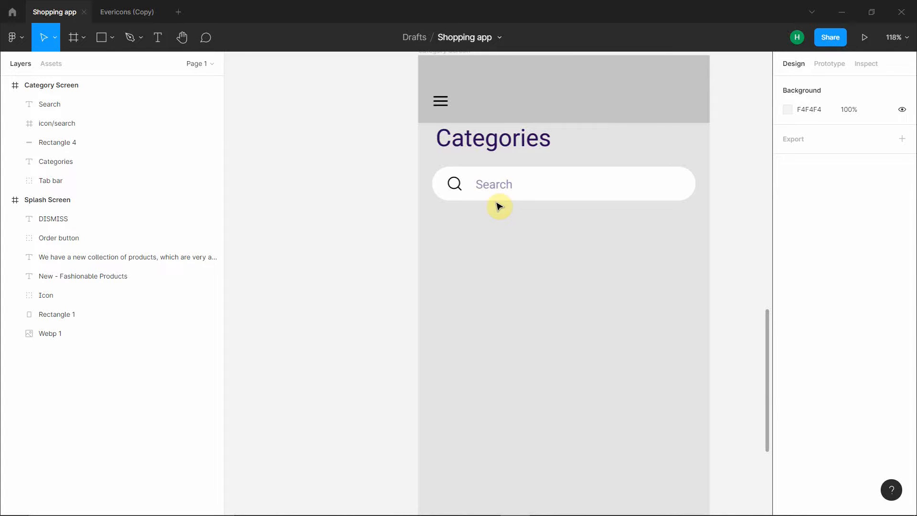
- Group the white bar, search icon and Search text as "Search bar", and check the layers it contains
{"action": "left_click", "coordinate": [441, 194]}
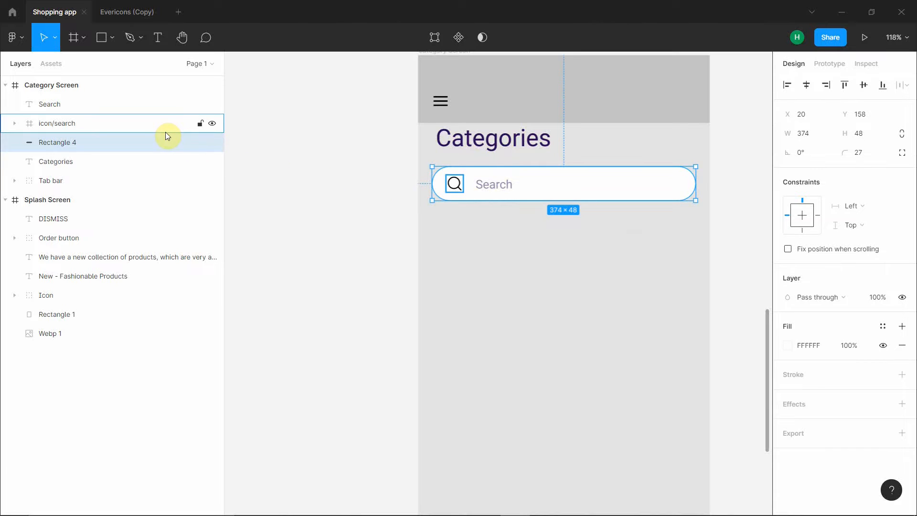
{"action": "left_click", "coordinate": [140, 123], "text": "shift"}
{"action": "left_click", "coordinate": [140, 143], "text": "shift"}
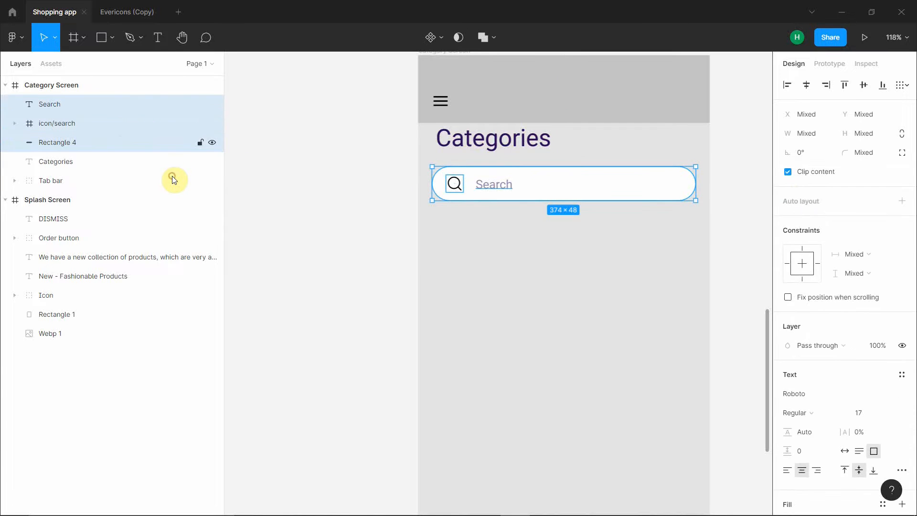
{"action": "key", "text": "ctrl+g"}
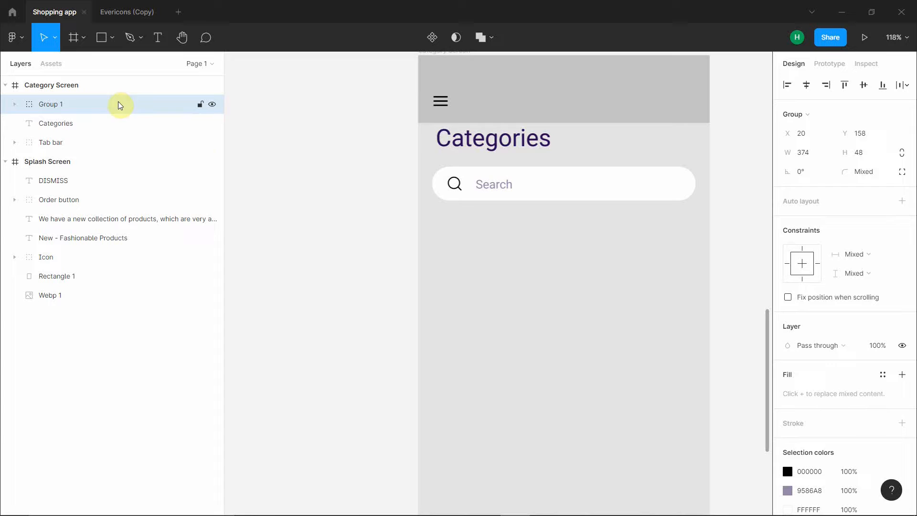
{"action": "double_click", "coordinate": [57, 104]}
{"action": "key", "text": "BackSpace"}
{"action": "type", "text": "Search bar"}
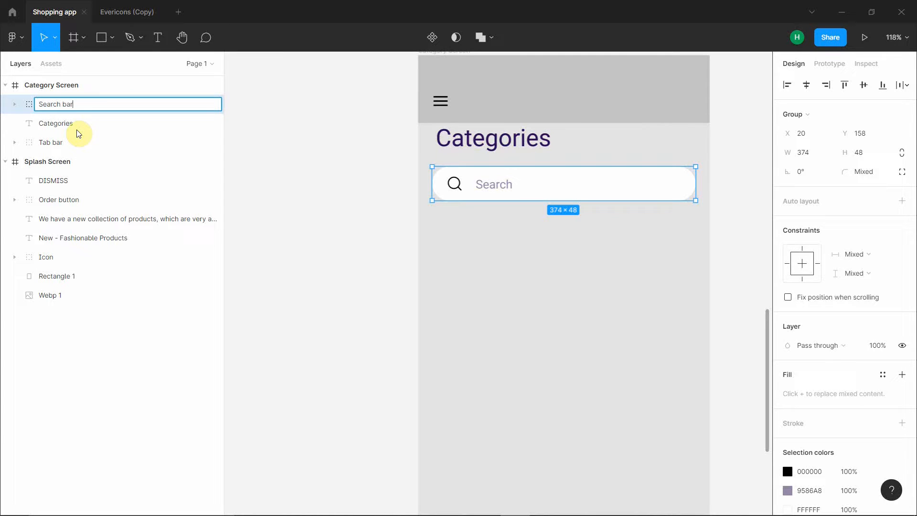
{"action": "left_click", "coordinate": [370, 152]}
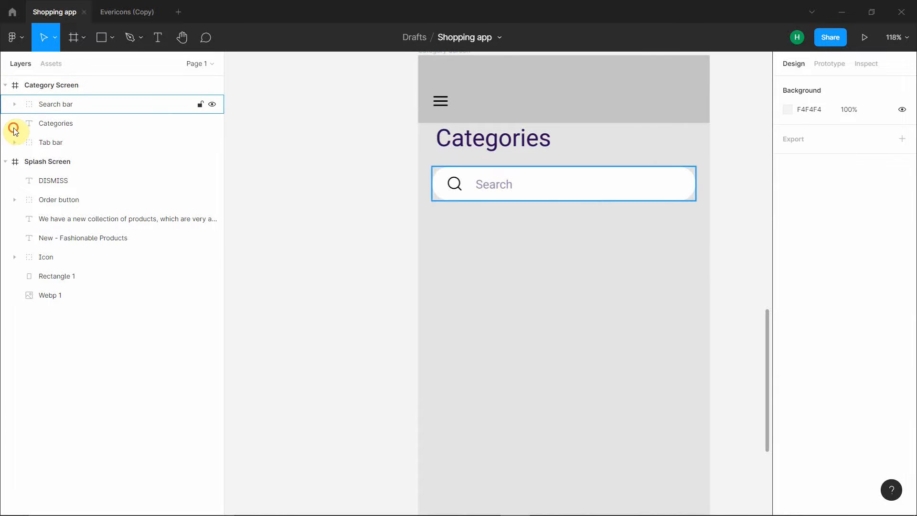
{"action": "left_click", "coordinate": [15, 104]}
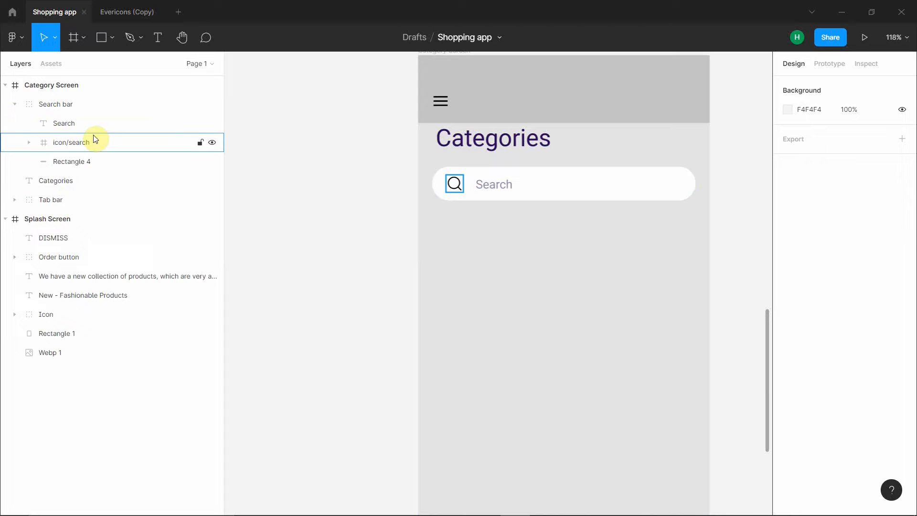
{"action": "left_click", "coordinate": [14, 108]}
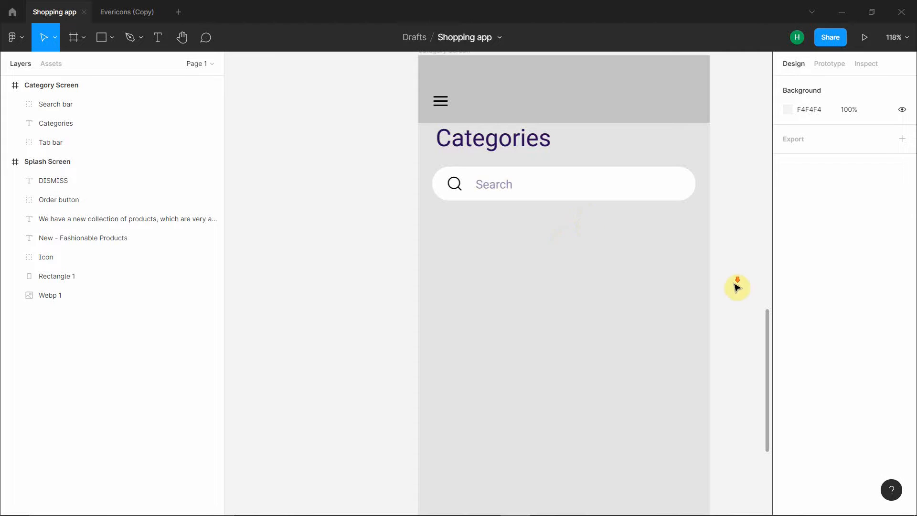
- Draw a rectangle of about 112 × 127 below the search bar on the Category Screen
{"action": "scroll", "coordinate": [736, 287], "scroll_direction": "down", "scroll_amount": 1}
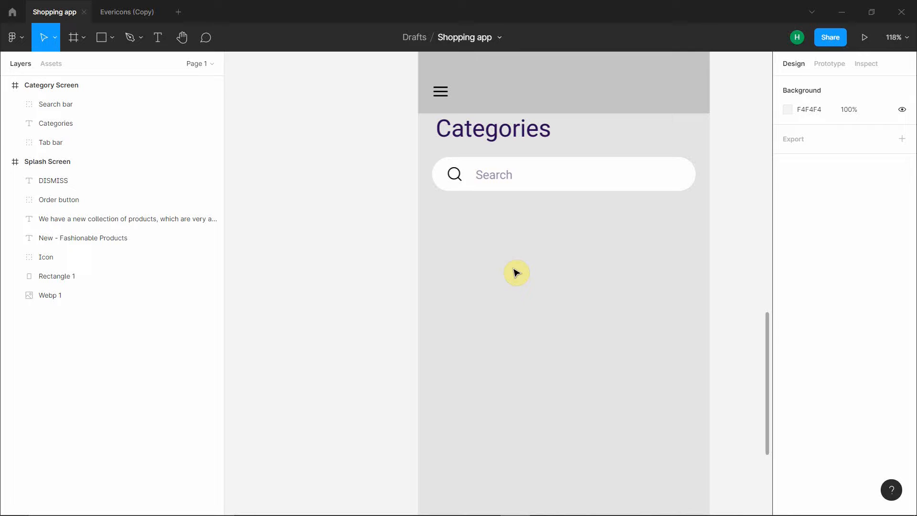
{"action": "scroll", "coordinate": [617, 279], "scroll_direction": "down", "scroll_amount": 2}
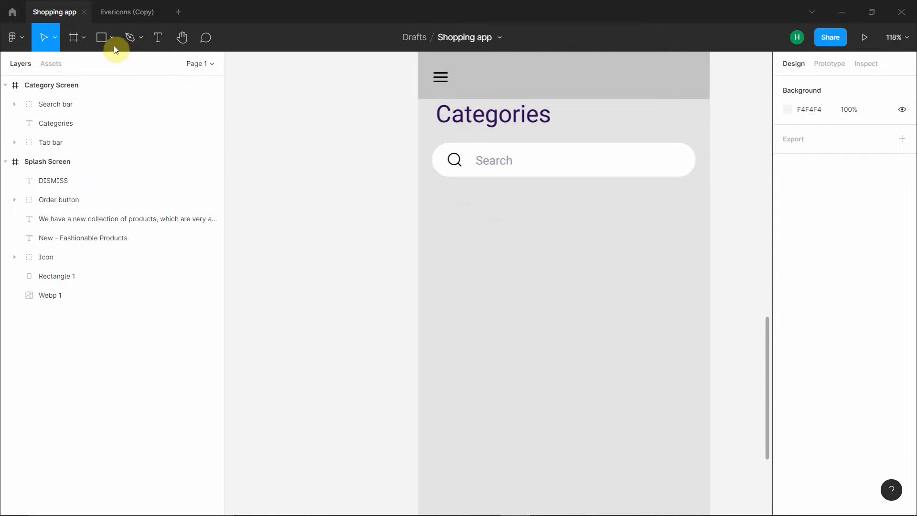
{"action": "key", "text": "r"}
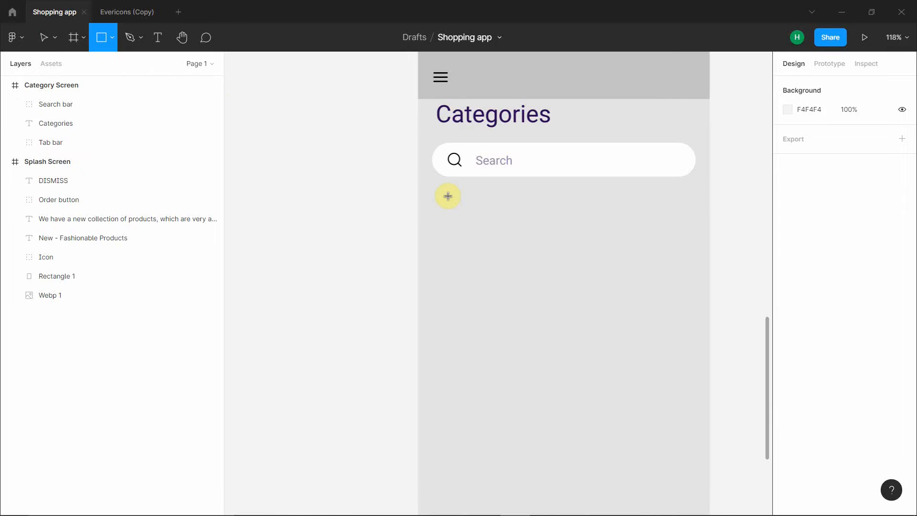
{"action": "mouse_move", "coordinate": [442, 197]}
{"action": "left_mouse_down"}
{"action": "mouse_move", "coordinate": [473, 215]}
{"action": "mouse_move", "coordinate": [520, 286]}
{"action": "left_mouse_up"}
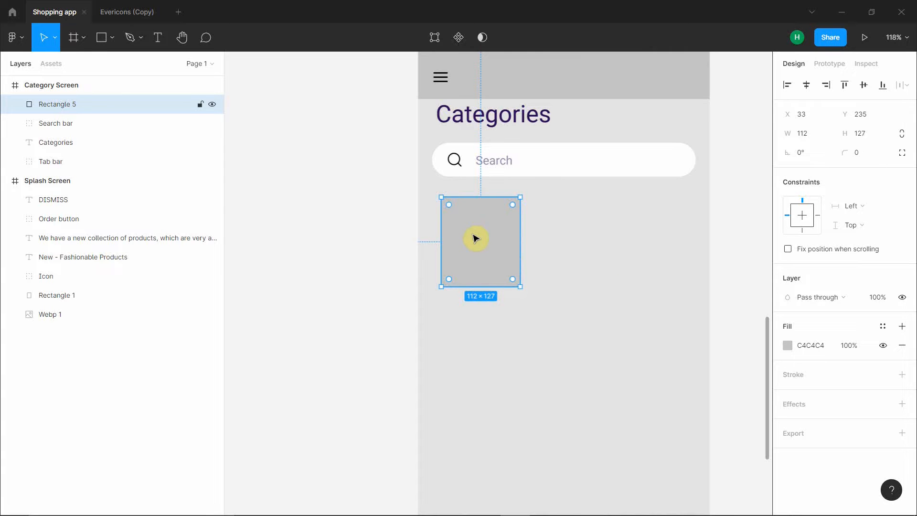
- Resize the rectangle below the search bar to 177 wide and 212 high
{"action": "left_click", "coordinate": [818, 135]}
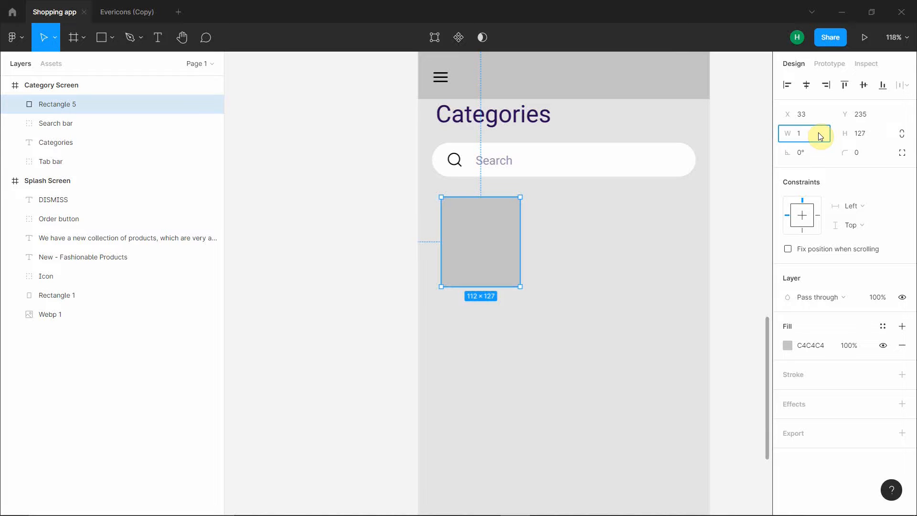
{"action": "left_click", "coordinate": [880, 133]}
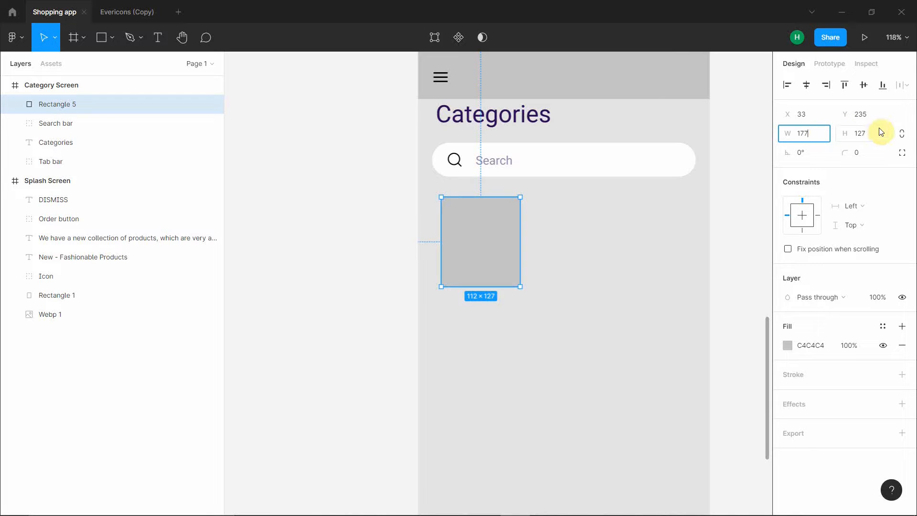
{"action": "key", "text": "BackSpace"}
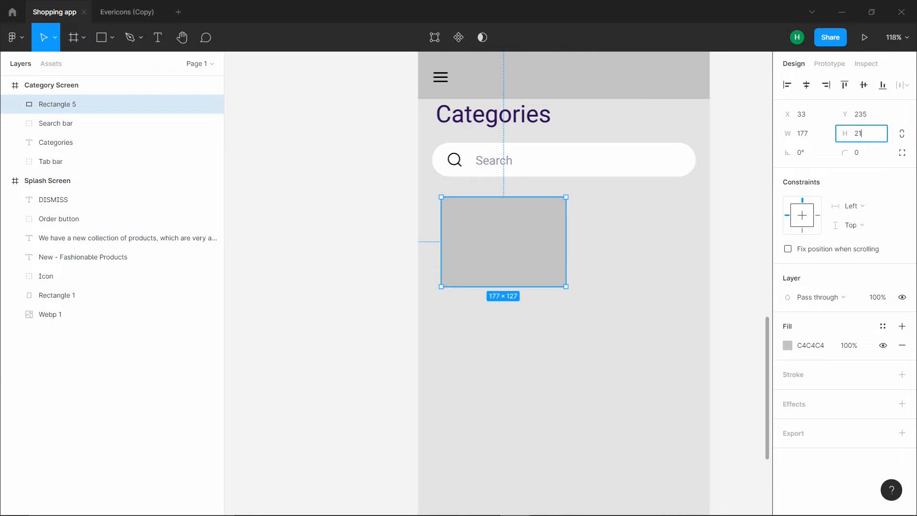
{"action": "left_click", "coordinate": [725, 182]}
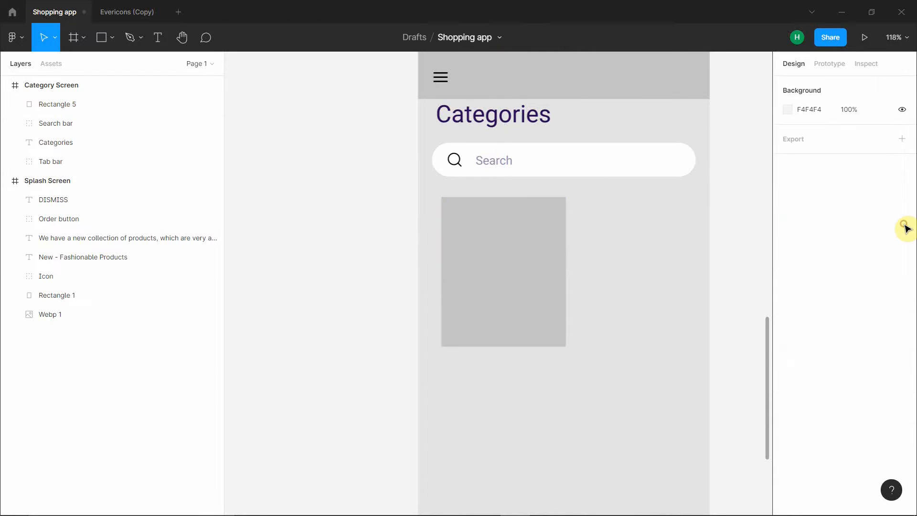
- Change the 177 × 212 rectangle's fill colour to the near-white FFFAFA
{"action": "left_click", "coordinate": [501, 256]}
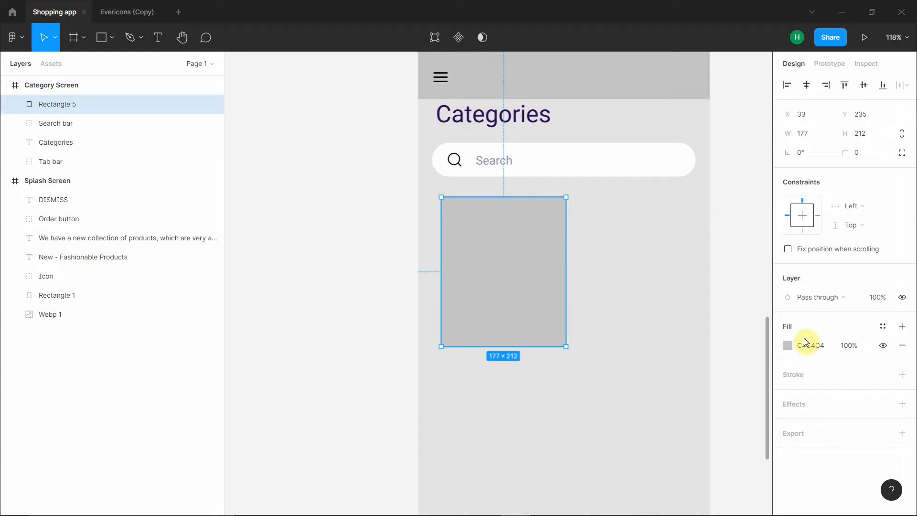
{"action": "left_click", "coordinate": [792, 350]}
{"action": "left_click_drag", "start_coordinate": [691, 303], "coordinate": [633, 216]}
{"action": "left_click", "coordinate": [761, 203]}
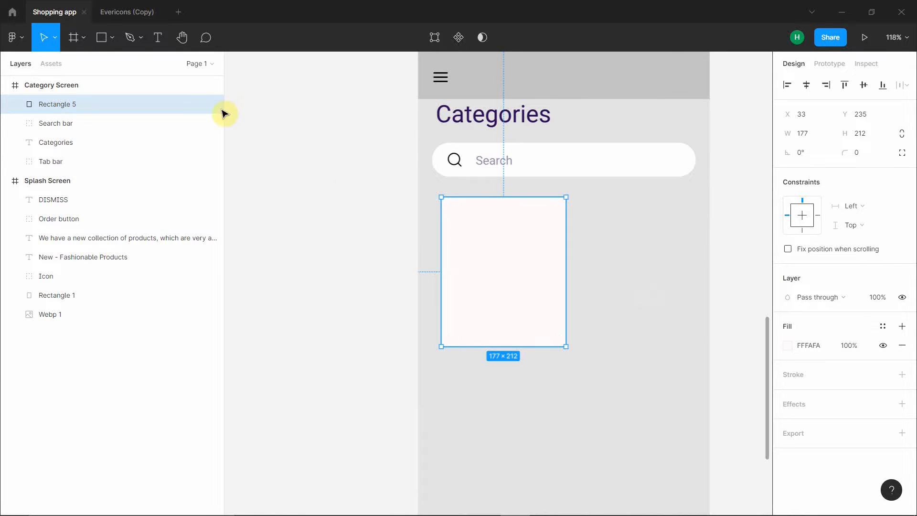
- Draw a second rectangle of about 178 × 135 over the upper part of the near-white card
{"action": "left_click", "coordinate": [102, 38]}
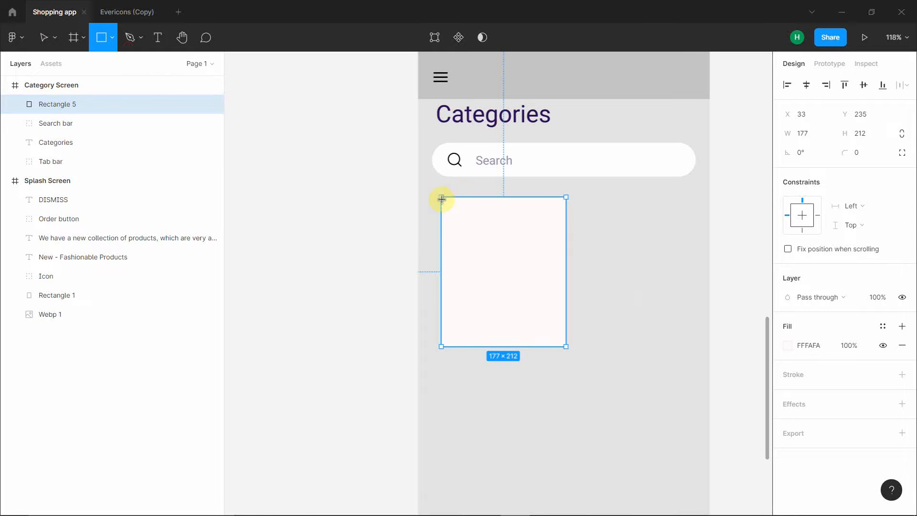
{"action": "mouse_move", "coordinate": [440, 197]}
{"action": "left_mouse_down"}
{"action": "mouse_move", "coordinate": [565, 249]}
{"action": "mouse_move", "coordinate": [567, 292]}
{"action": "left_mouse_up"}
{"action": "left_click", "coordinate": [568, 268]}
{"action": "left_click", "coordinate": [549, 269]}
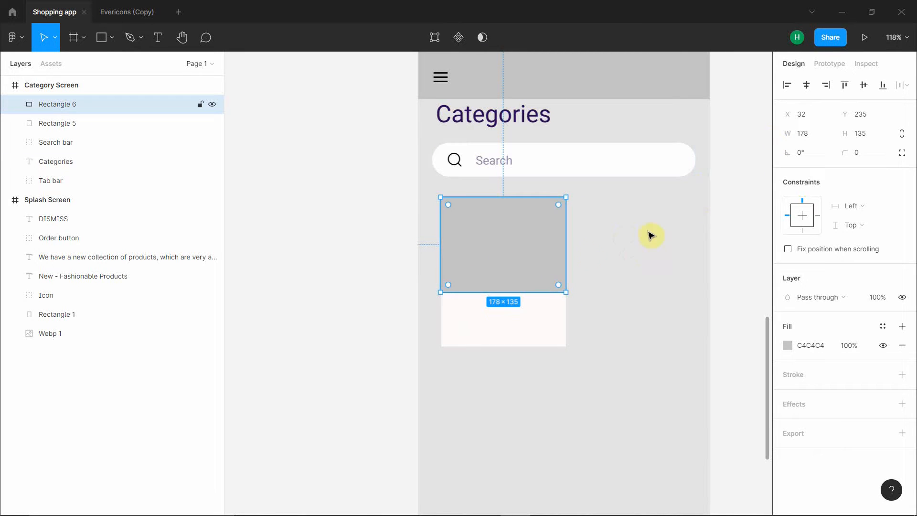
- Set the height of the grey rectangle on the card to 144
{"action": "left_click", "coordinate": [869, 135]}
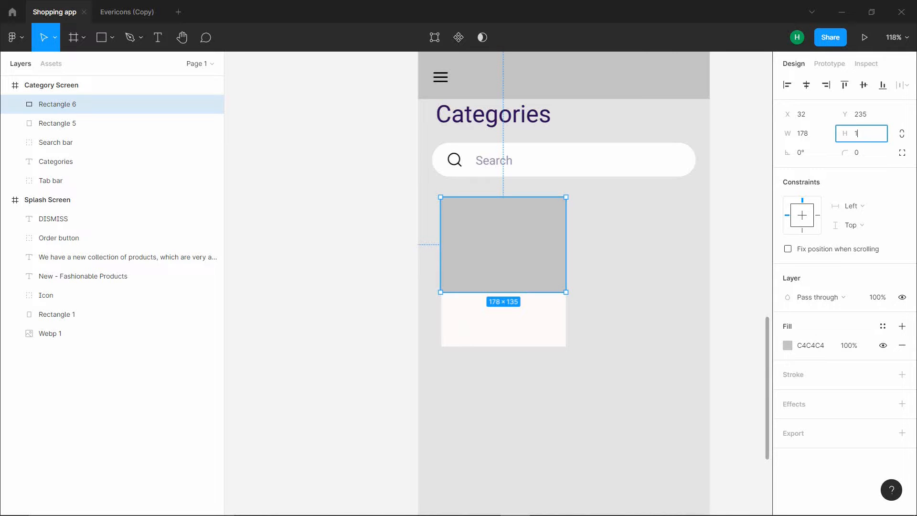
{"action": "left_click", "coordinate": [491, 251]}
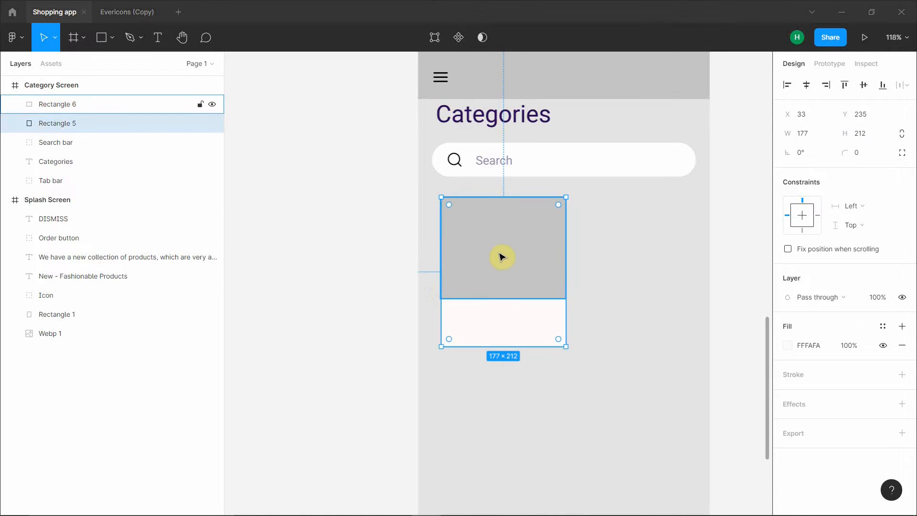
{"action": "left_click", "coordinate": [501, 257]}
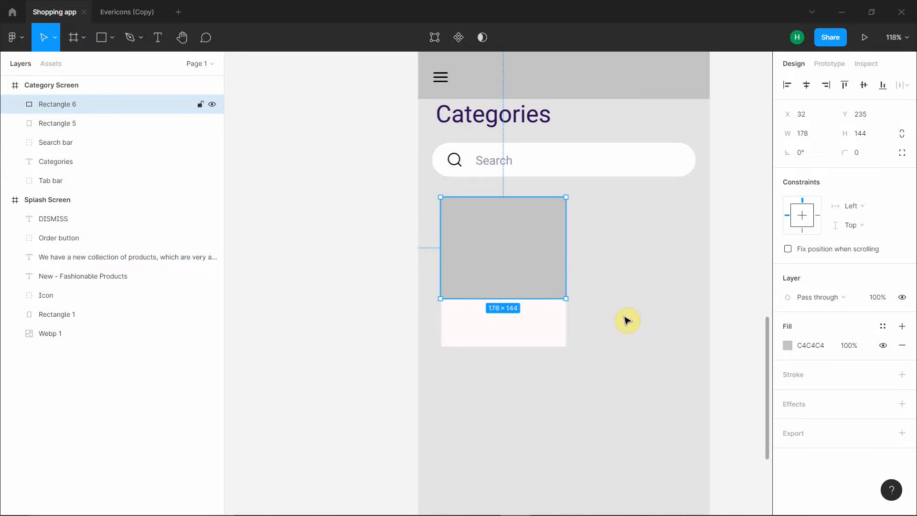
- Place the image 0072206_sensational-blue-red-designer-kurti into the grey rectangle on the upper part of the card
{"action": "left_click", "coordinate": [105, 34]}
{"action": "left_click", "coordinate": [112, 37]}
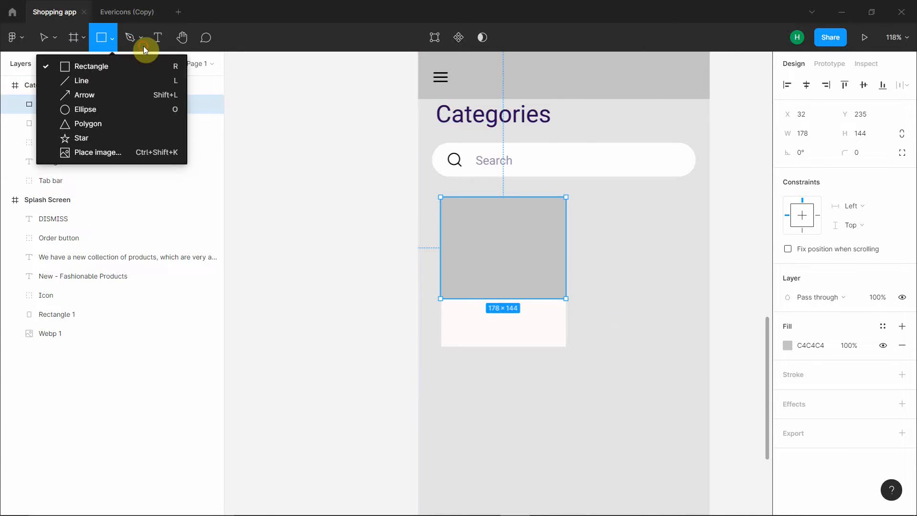
{"action": "key", "text": "ctrl+shift+k"}
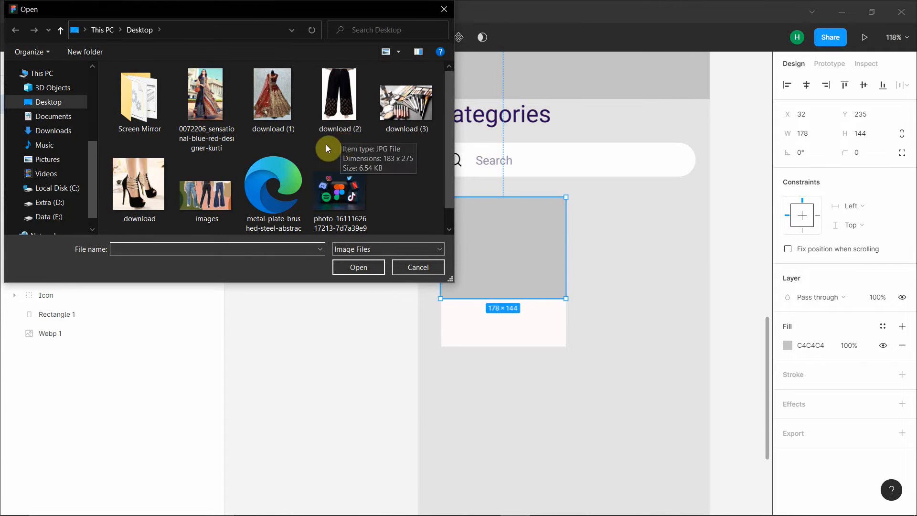
{"action": "left_click", "coordinate": [225, 105]}
{"action": "key", "text": "Return"}
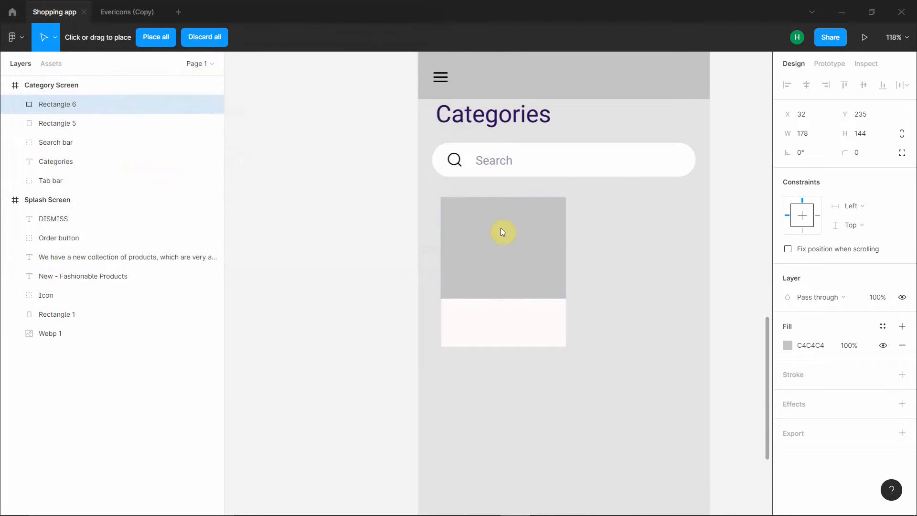
{"action": "left_click", "coordinate": [628, 291]}
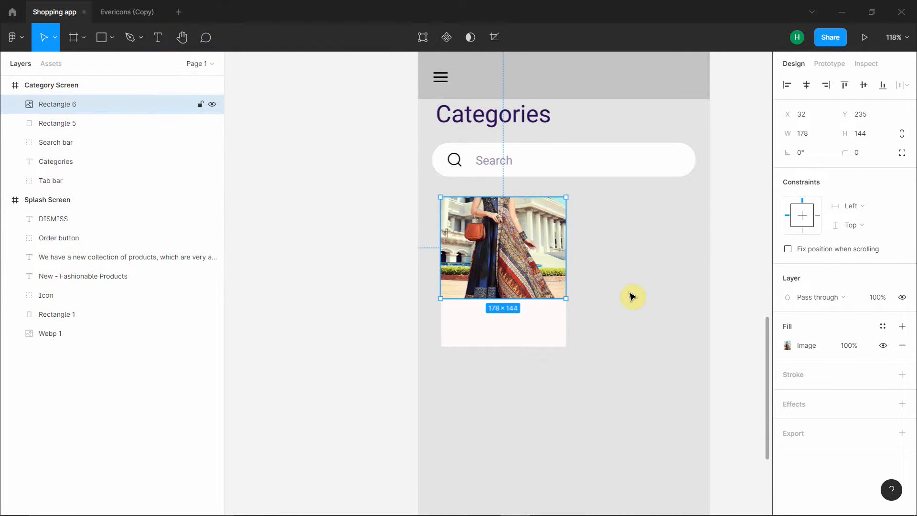
- Resize the kurti image to about 97 × 143 and fit it into the upper-left corner of the near-white card
{"action": "scroll", "coordinate": [505, 237], "scroll_direction": "up", "scroll_amount": 1}
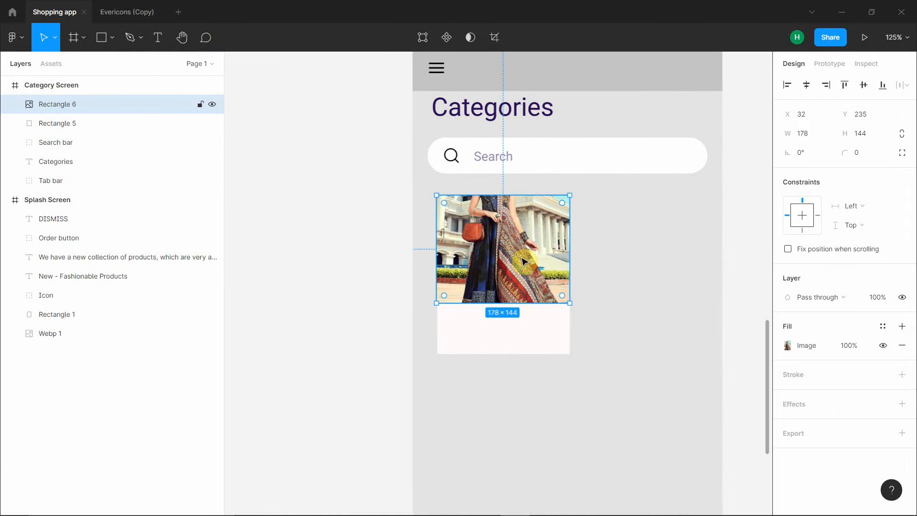
{"action": "left_click_drag", "start_coordinate": [565, 297], "coordinate": [626, 459]}
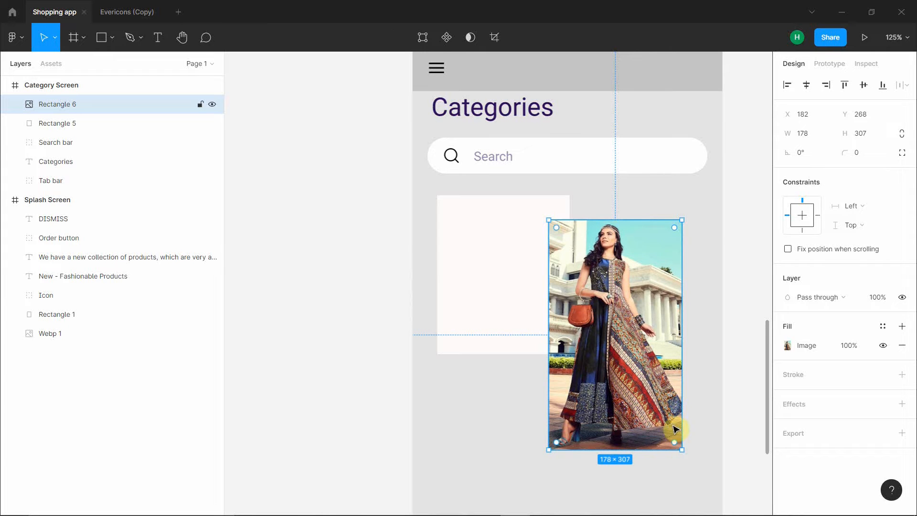
{"action": "left_click_drag", "start_coordinate": [682, 449], "coordinate": [606, 317]}
{"action": "left_click_drag", "start_coordinate": [567, 267], "coordinate": [464, 251]}
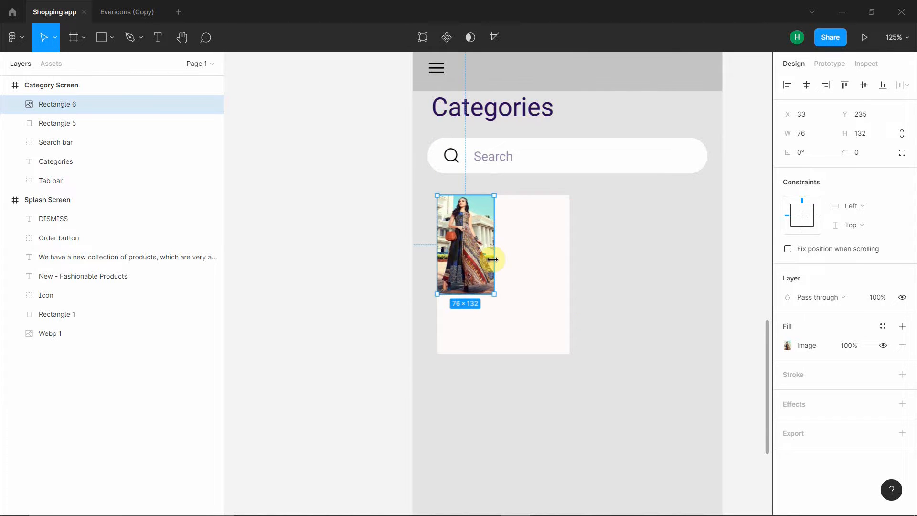
{"action": "left_click_drag", "start_coordinate": [494, 260], "coordinate": [510, 260]}
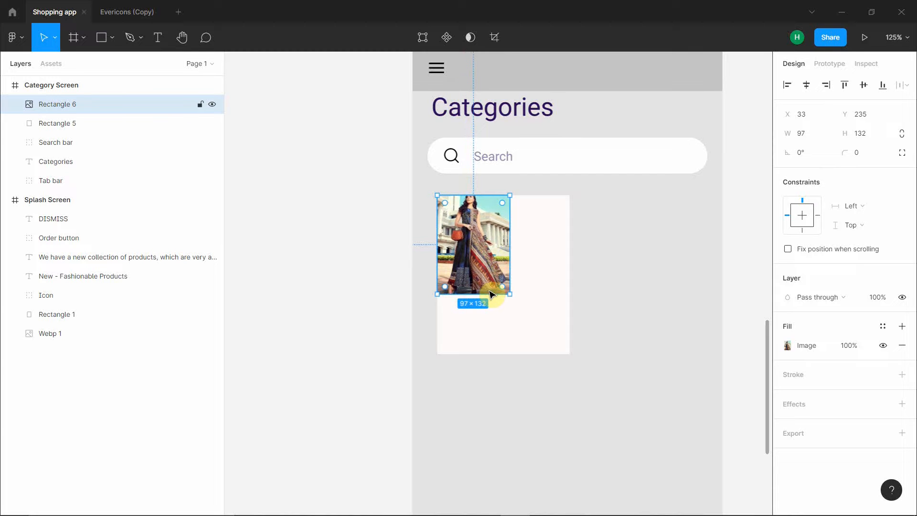
{"action": "left_click_drag", "start_coordinate": [488, 295], "coordinate": [487, 302]}
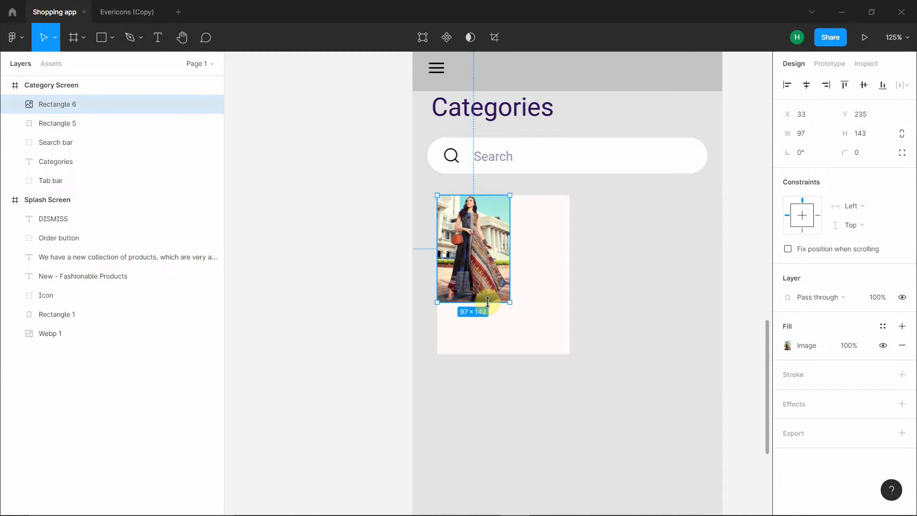
- Narrow the near-white card to 97 wide so its right edge matches the kurti image
{"action": "left_click", "coordinate": [565, 285]}
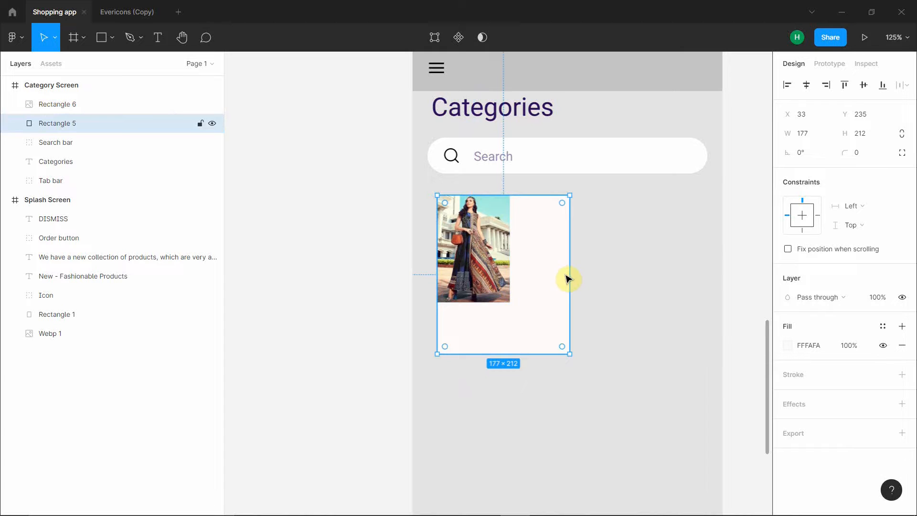
{"action": "left_click_drag", "start_coordinate": [569, 248], "coordinate": [509, 250]}
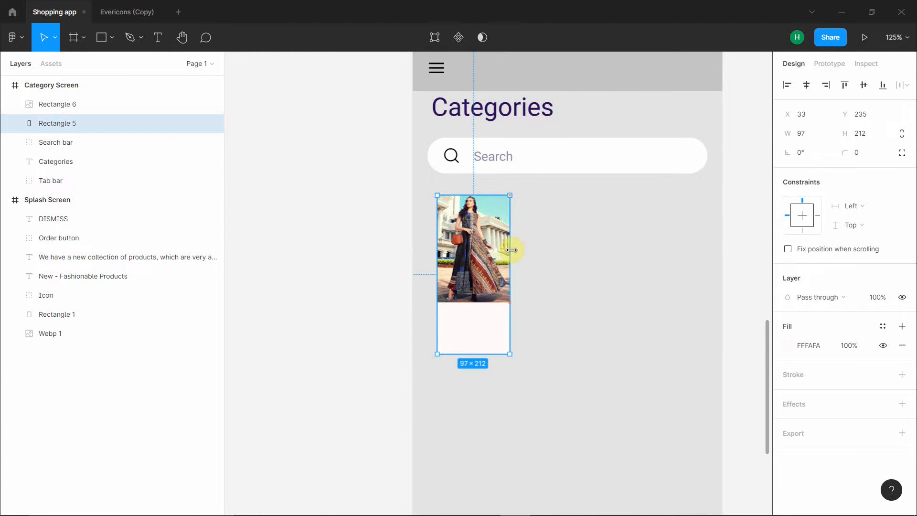
{"action": "left_click", "coordinate": [571, 260]}
- Try a corner radius of 8 on the kurti image
{"action": "left_click", "coordinate": [454, 266]}
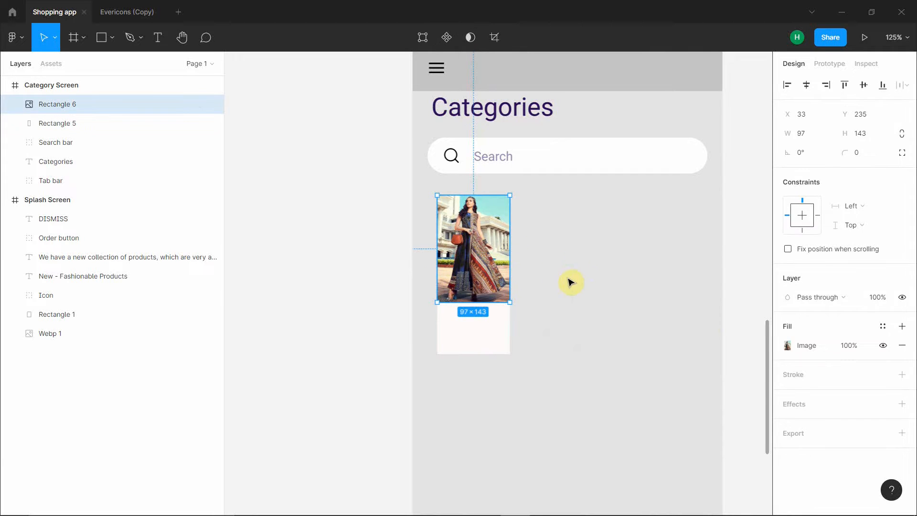
{"action": "left_click", "coordinate": [572, 282]}
{"action": "left_click", "coordinate": [497, 319]}
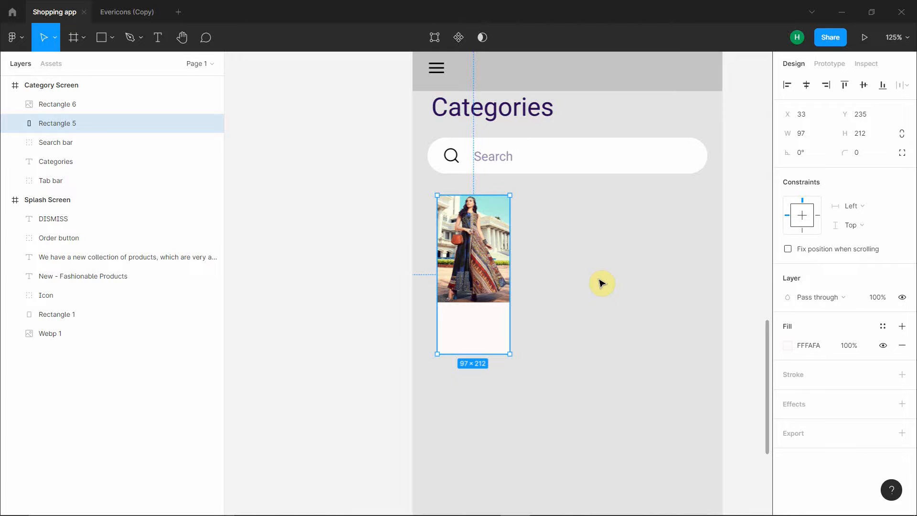
{"action": "left_click", "coordinate": [490, 261]}
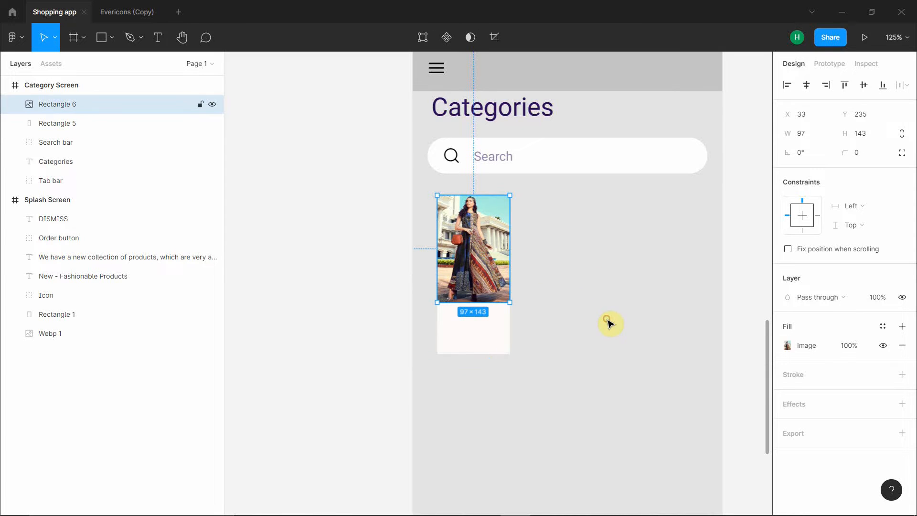
{"action": "left_click", "coordinate": [876, 156]}
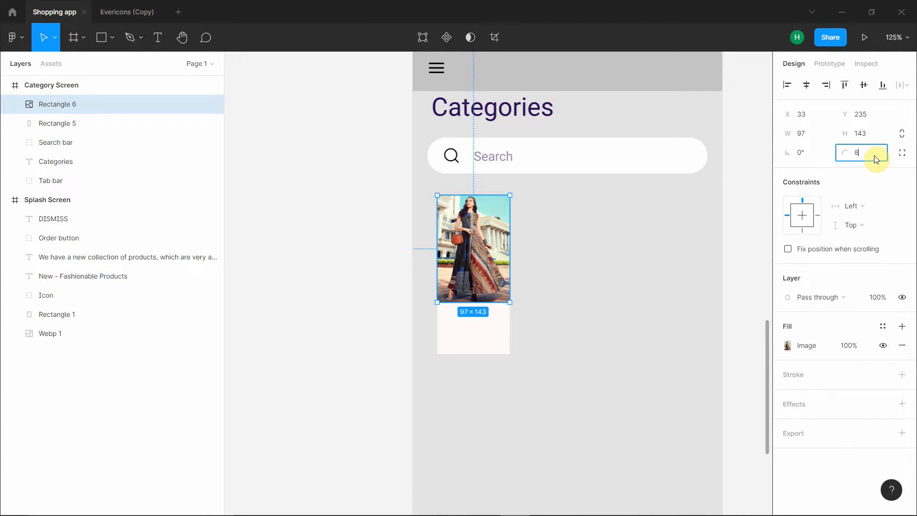
{"action": "left_click", "coordinate": [686, 205]}
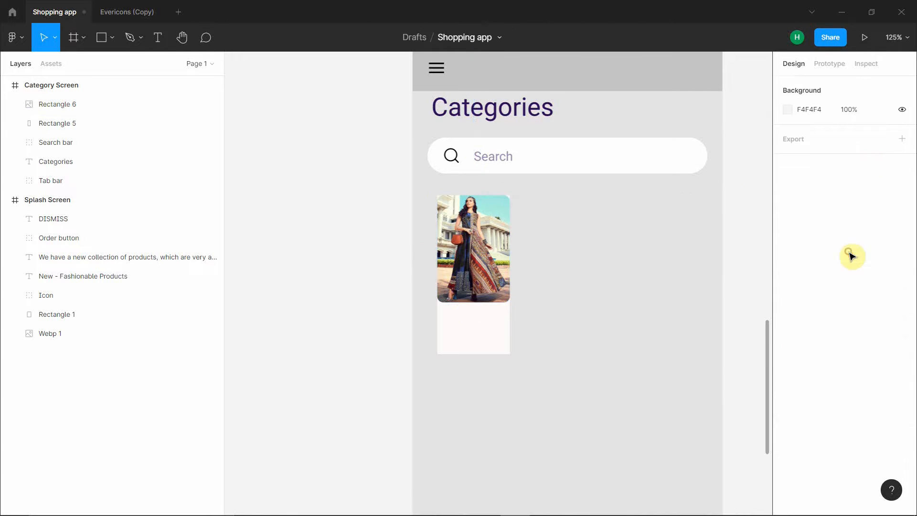
- Set the corner radius of the kurti image to 10
{"action": "left_click", "coordinate": [494, 231]}
{"action": "left_click", "coordinate": [863, 155]}
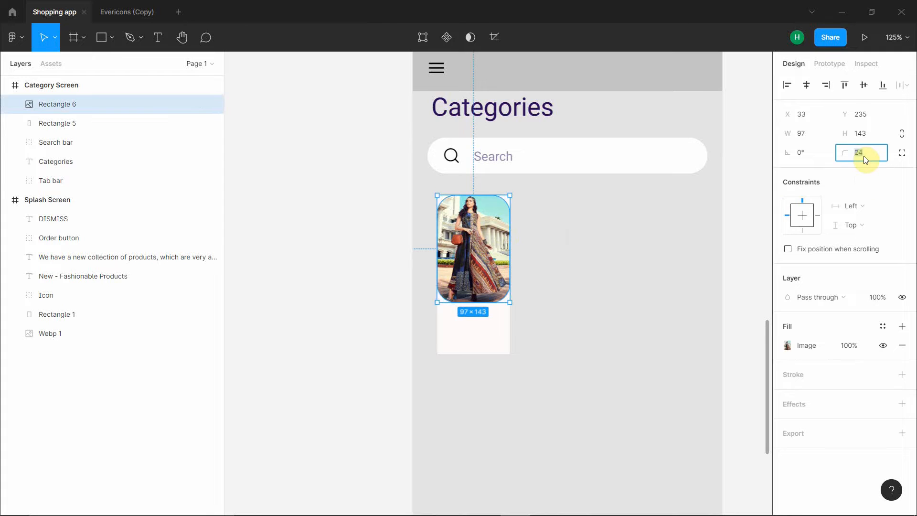
{"action": "type", "text": "10"}
{"action": "key", "text": "Return"}
{"action": "left_click", "coordinate": [847, 277]}
{"action": "left_click", "coordinate": [615, 254]}
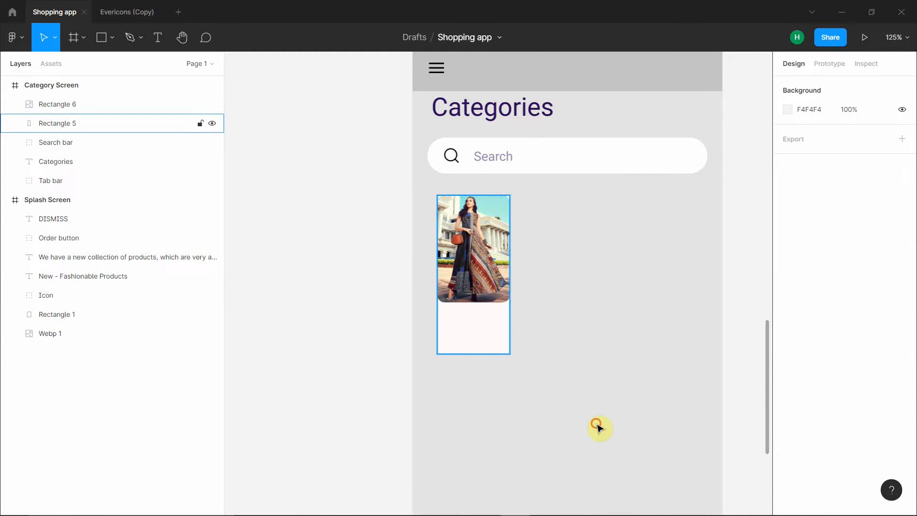
- Add a text box of about 51 × 16 on the card below the image, reading "Kurti"
{"action": "left_click", "coordinate": [480, 341]}
{"action": "key", "text": "t"}
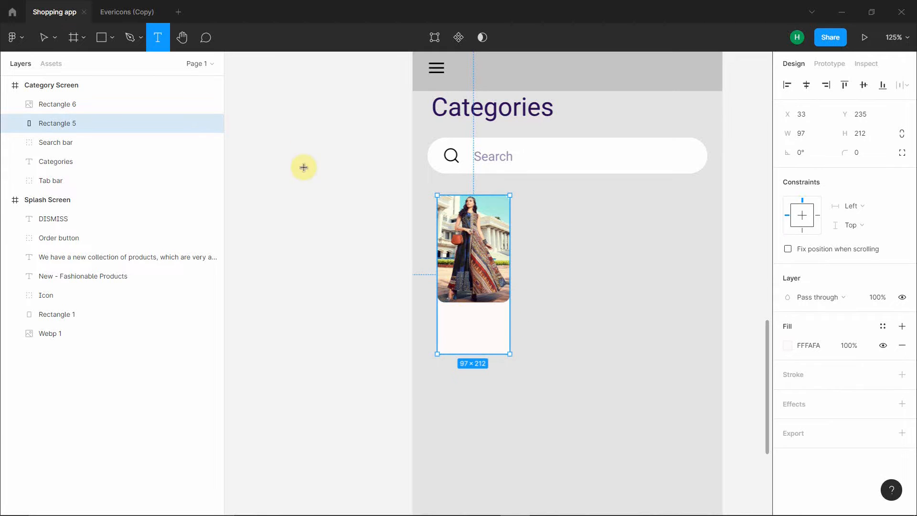
{"action": "left_click_drag", "start_coordinate": [441, 307], "coordinate": [482, 320]}
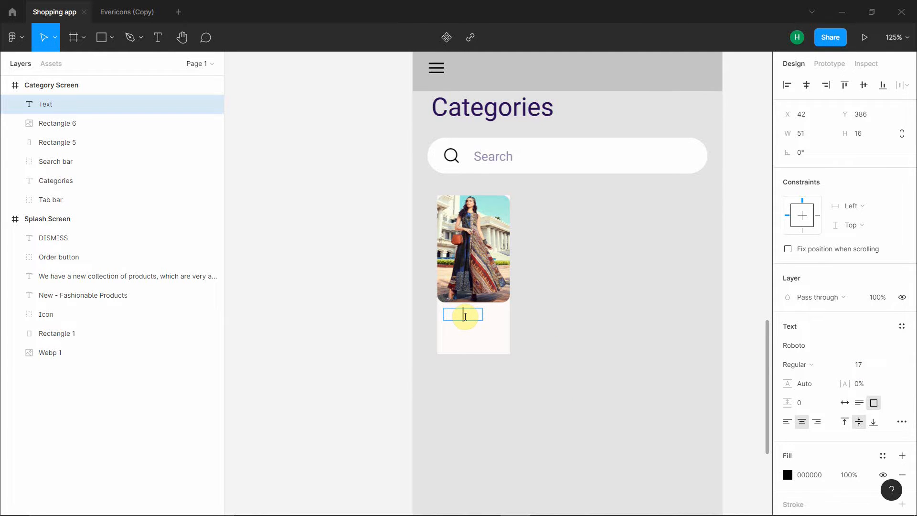
{"action": "type", "text": "Kurti"}
{"action": "key", "text": "Escape"}
{"action": "left_click", "coordinate": [483, 334]}
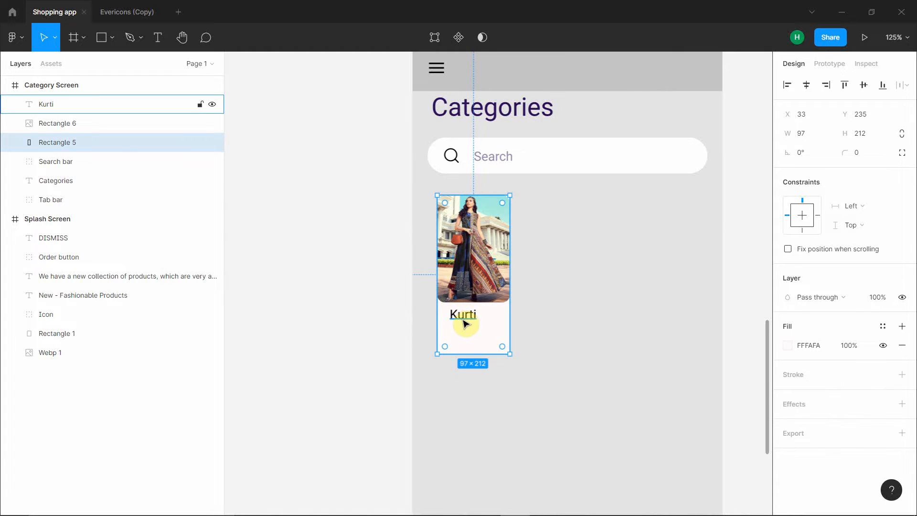
- Change the Kurti label's text colour to 9586A8
{"action": "left_click", "coordinate": [463, 317]}
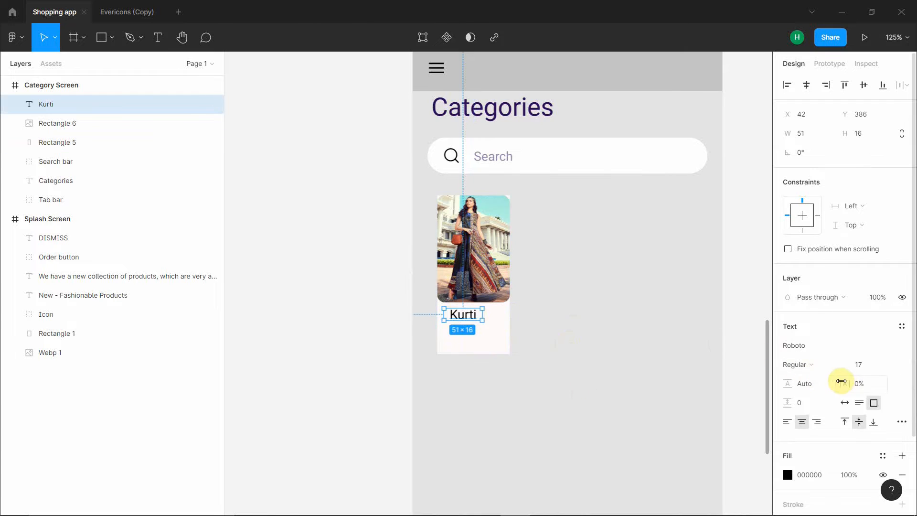
{"action": "scroll", "coordinate": [829, 411], "scroll_direction": "down", "scroll_amount": 2}
{"action": "left_click", "coordinate": [810, 381]}
{"action": "type", "text": "9586A8"}
{"action": "key", "text": "Return"}
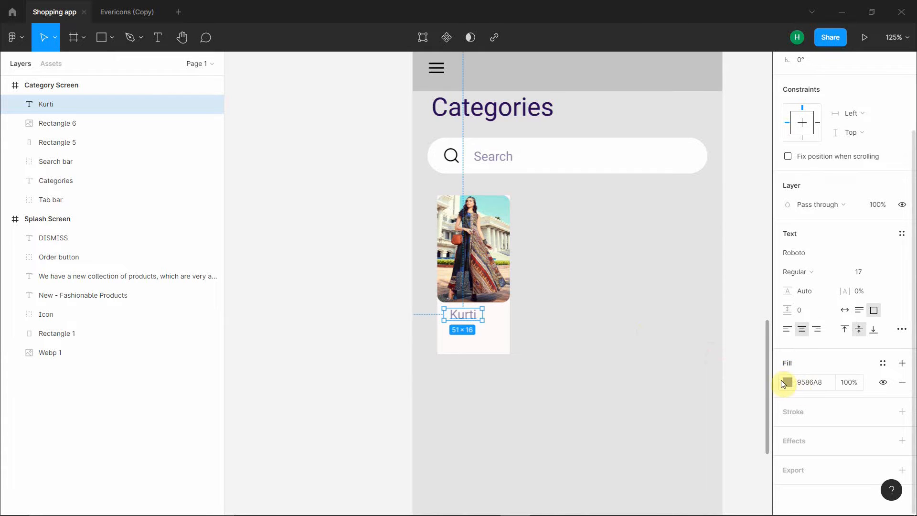
- Change the Kurti label's text colour to dark purple 2D0C57
{"action": "left_click", "coordinate": [812, 385]}
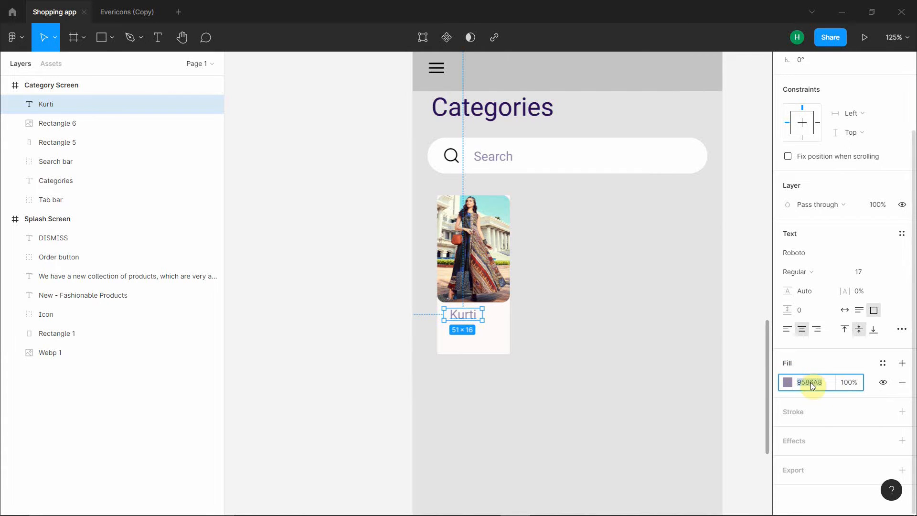
{"action": "type", "text": "2D0057"}
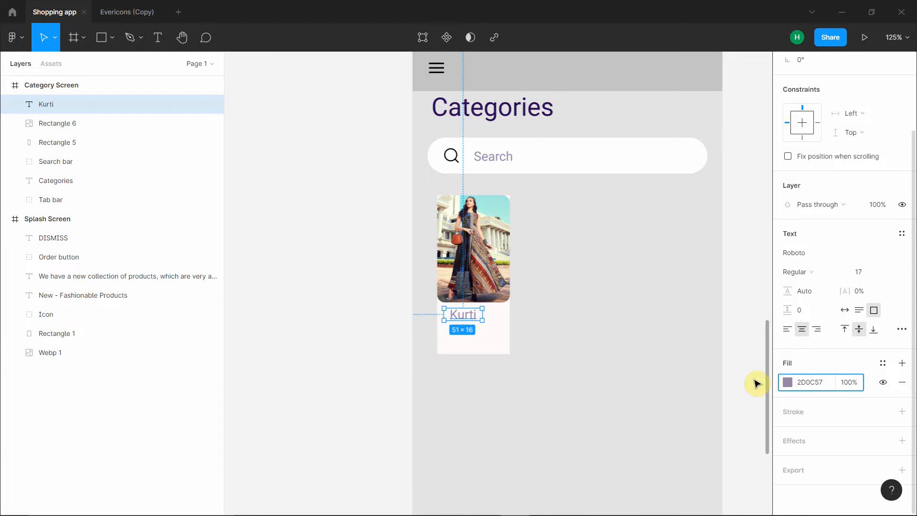
{"action": "left_click", "coordinate": [728, 370]}
- Check the Kurti label's spacing within the card and nudge it to X 43, Y 385, 10 from the card's left edge
{"action": "left_click", "coordinate": [462, 316]}
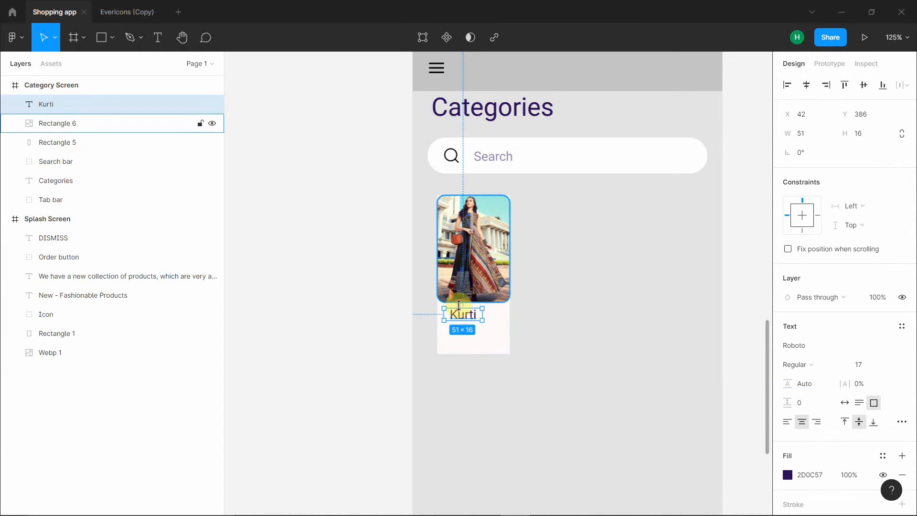
{"action": "key", "text": "alt"}
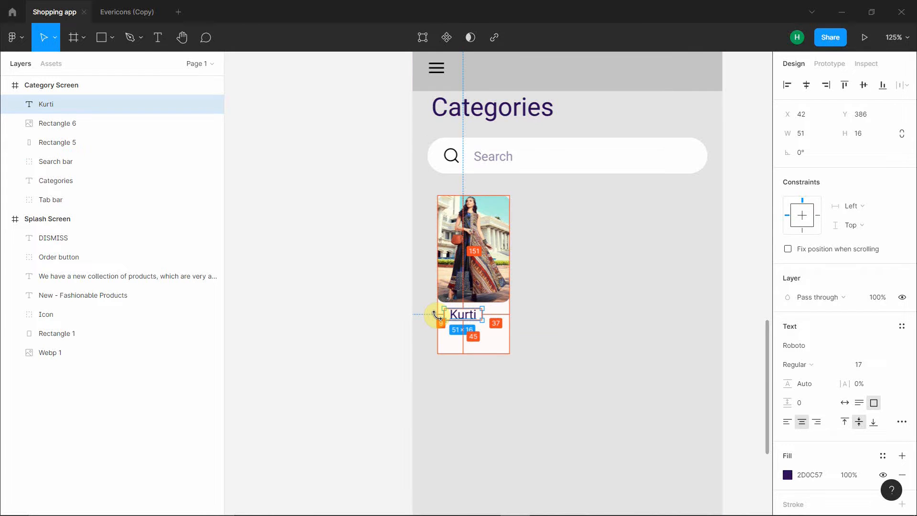
{"action": "left_click_drag", "start_coordinate": [439, 311], "coordinate": [441, 311]}
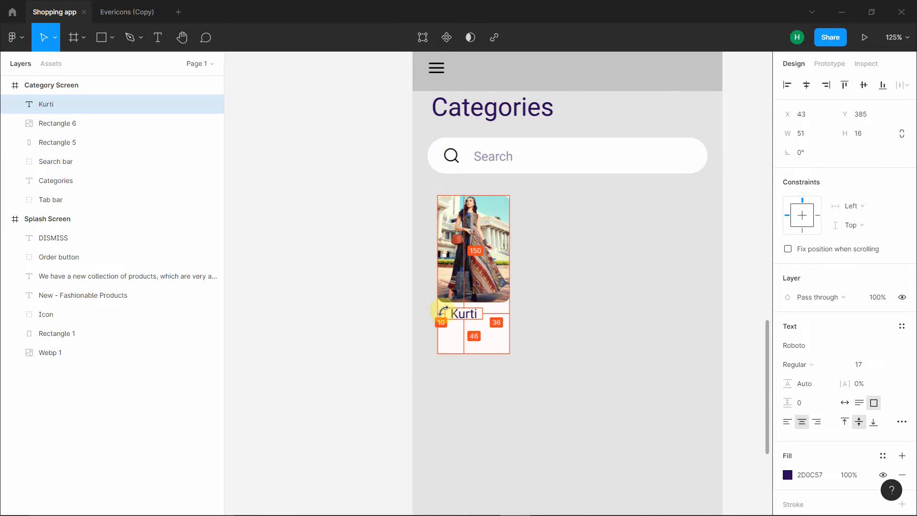
{"action": "left_click", "coordinate": [467, 334]}
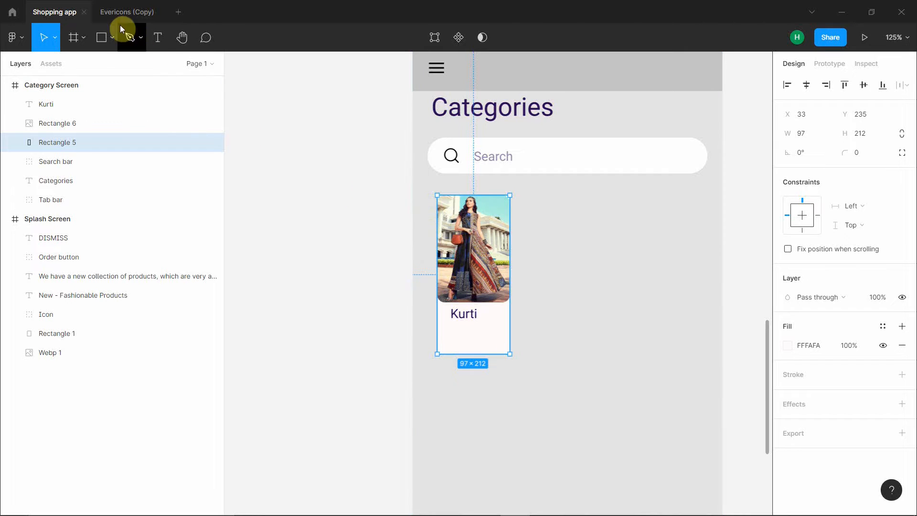
- Add a text box of about 29 × 13 below the Kurti label, reading "67"
{"action": "left_click", "coordinate": [100, 42]}
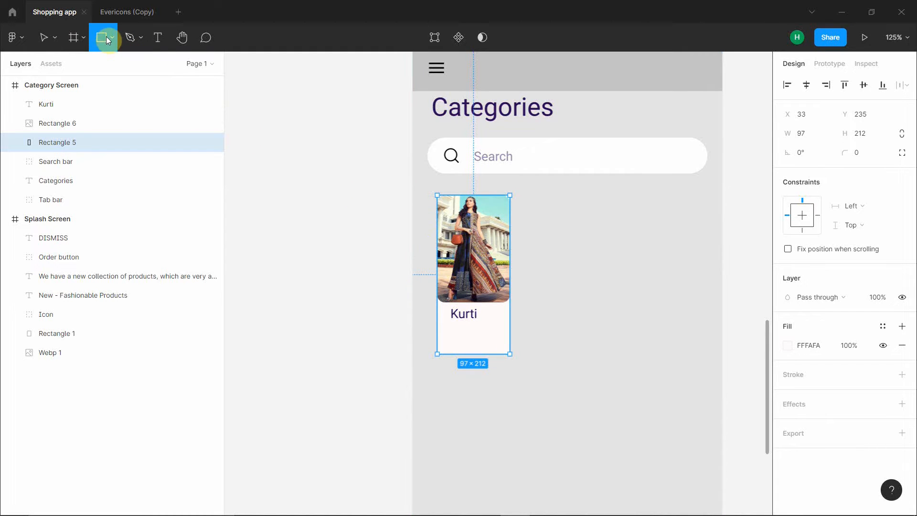
{"action": "key", "text": "t"}
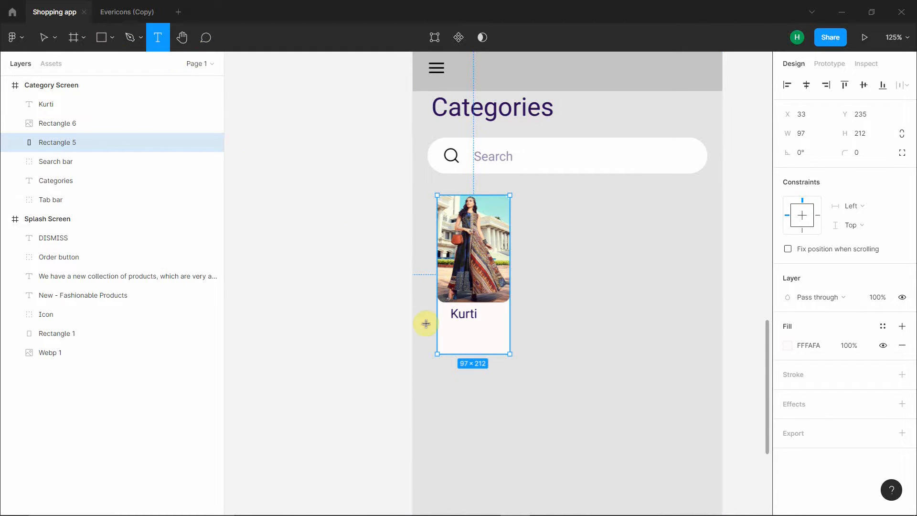
{"action": "left_click_drag", "start_coordinate": [451, 328], "coordinate": [477, 340]}
{"action": "left_click", "coordinate": [467, 333]}
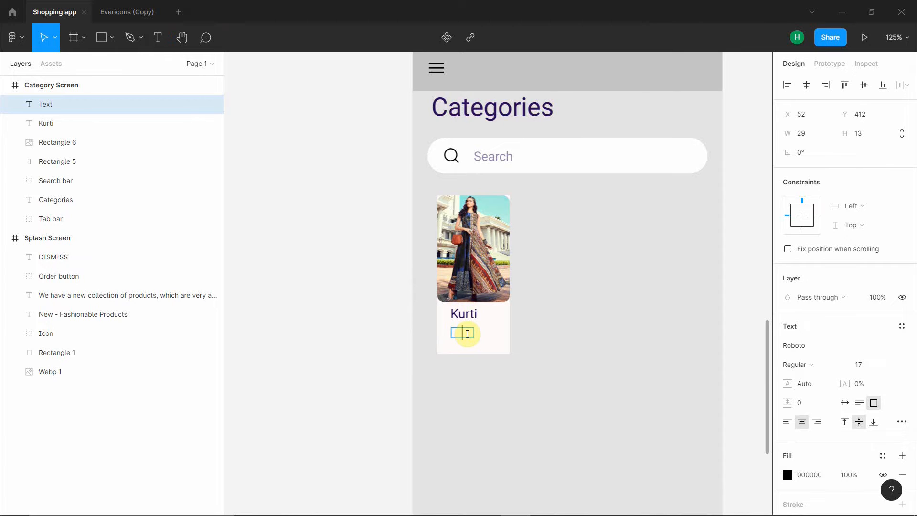
{"action": "type", "text": "67"}
{"action": "key", "text": "Escape"}
{"action": "left_click", "coordinate": [555, 357]}
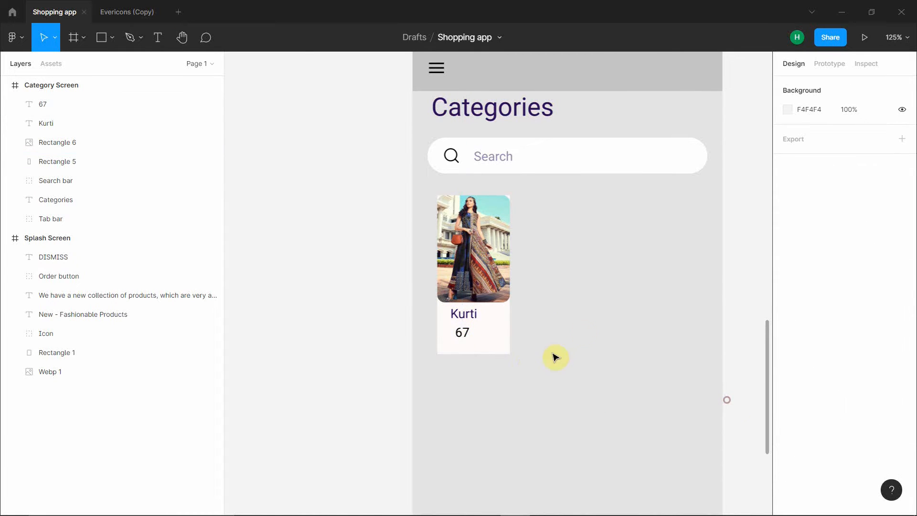
- Reposition the Kurti and 67 labels nearer the card's left edge, placing the 67 label at X 42, Y 414
{"action": "left_click", "coordinate": [463, 335]}
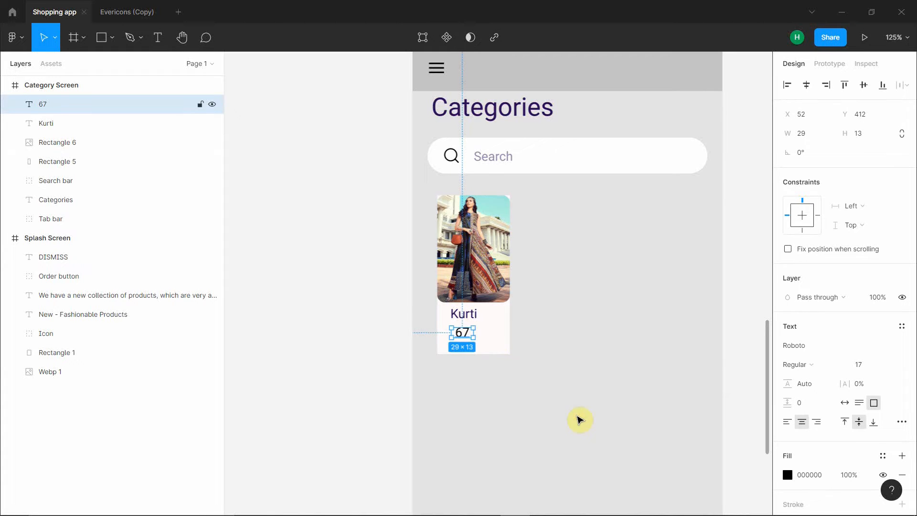
{"action": "left_click_drag", "start_coordinate": [462, 336], "coordinate": [457, 338]}
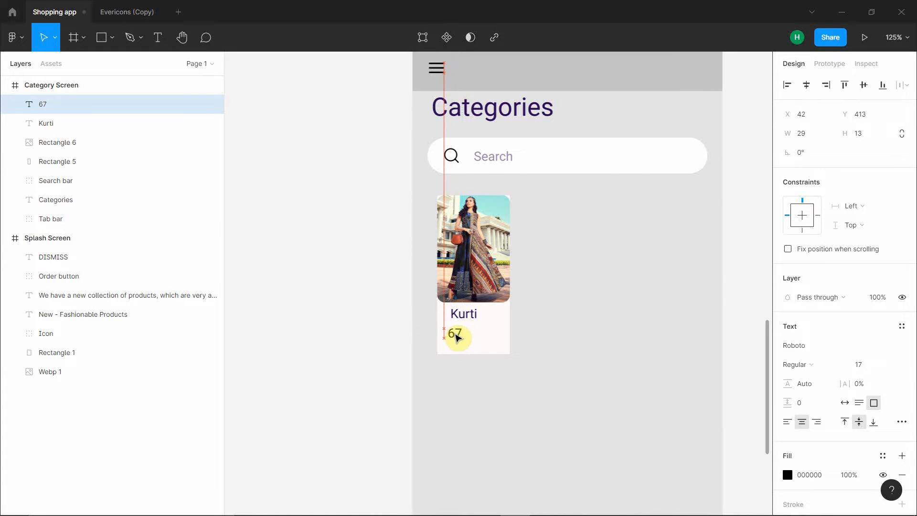
{"action": "left_click", "coordinate": [469, 316]}
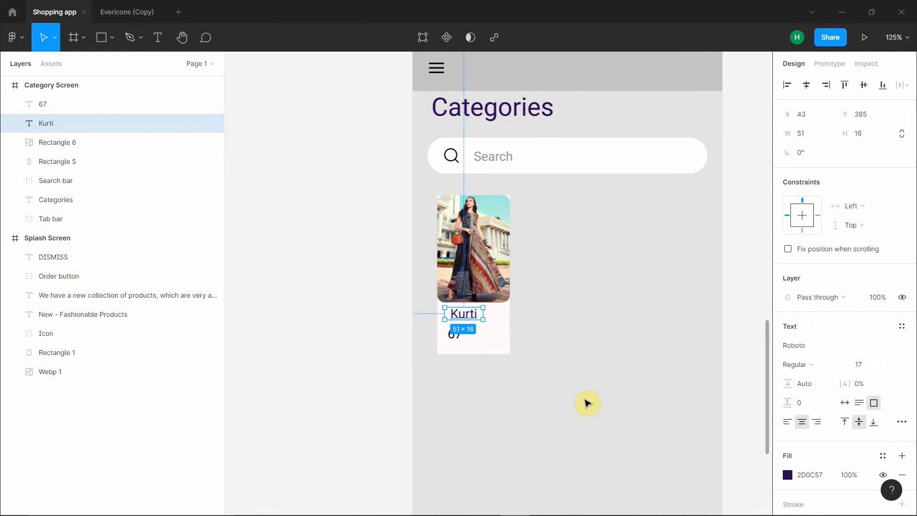
{"action": "left_click_drag", "start_coordinate": [468, 324], "coordinate": [463, 323]}
{"action": "left_click", "coordinate": [579, 401]}
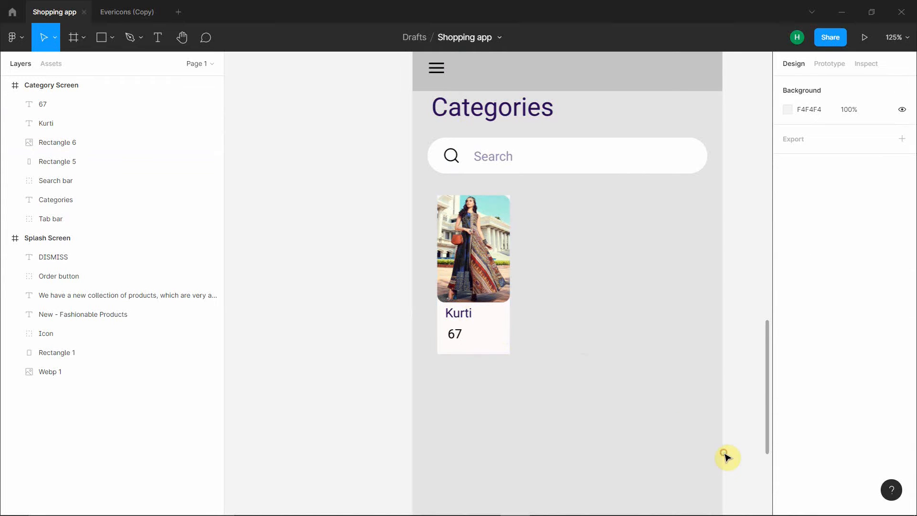
{"action": "left_click", "coordinate": [455, 317]}
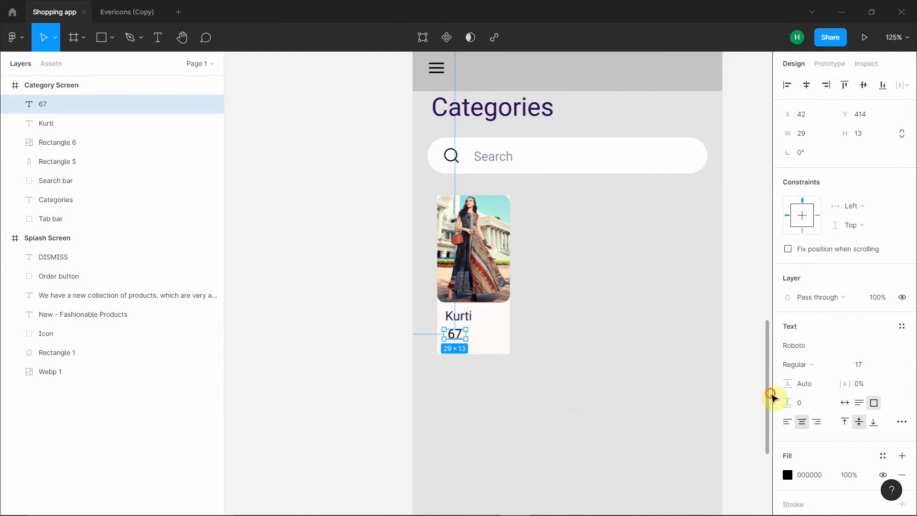
{"action": "left_click", "coordinate": [771, 394]}
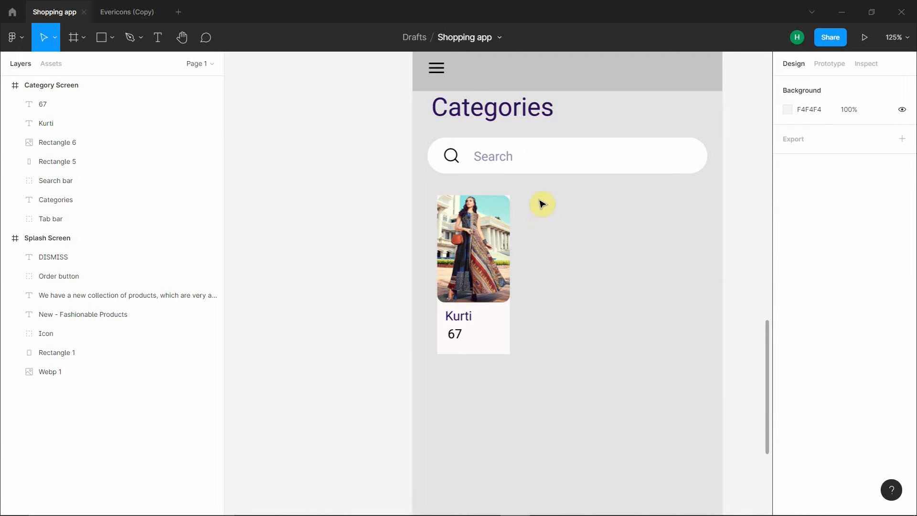
- Group the card background, image and both labels, and name the group "Product 1"
{"action": "left_click_drag", "start_coordinate": [541, 187], "coordinate": [435, 379]}
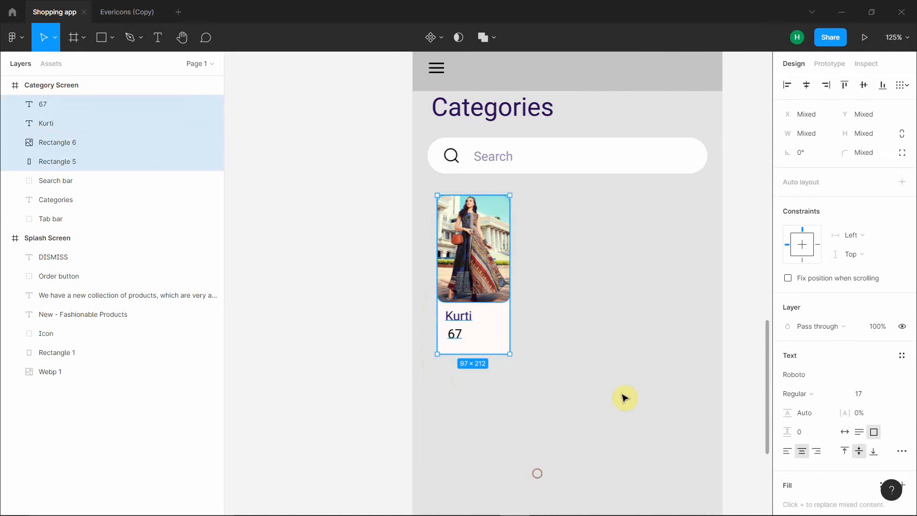
{"action": "key", "text": "ctrl+g"}
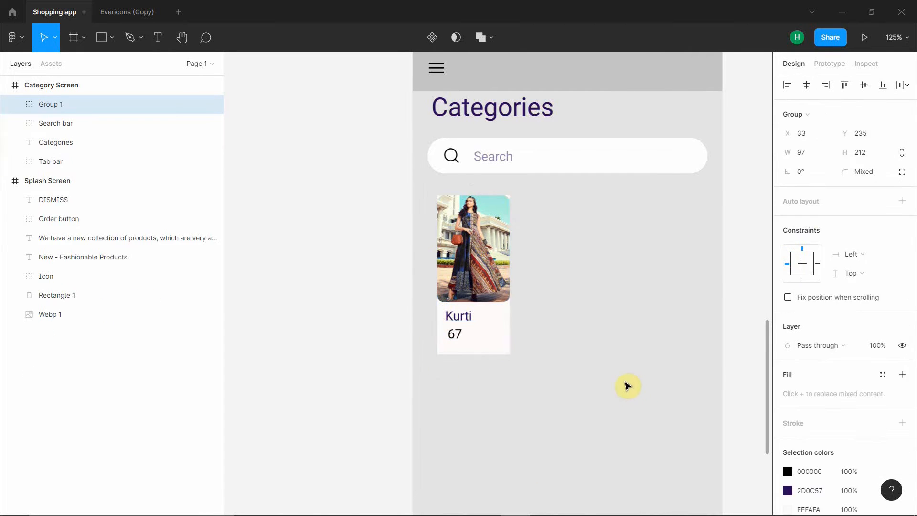
{"action": "double_click", "coordinate": [64, 103]}
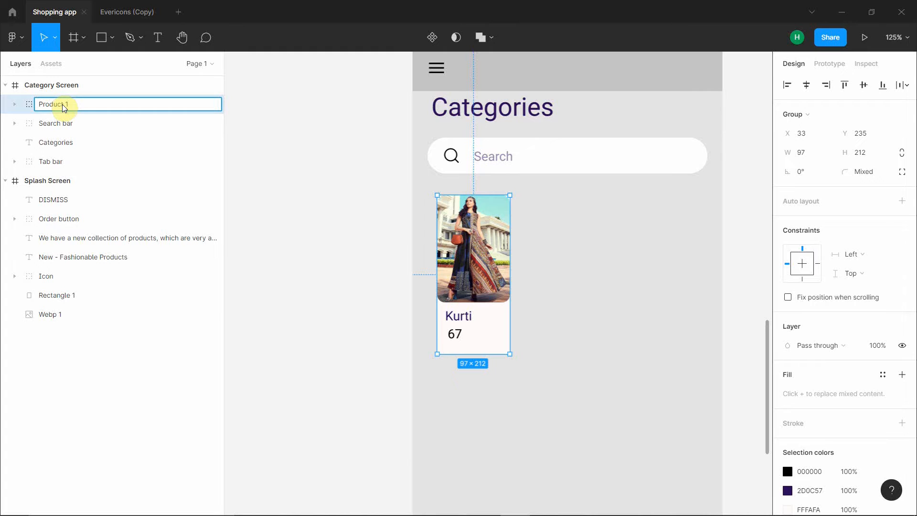
{"action": "left_click", "coordinate": [258, 114]}
{"action": "left_click", "coordinate": [89, 110]}
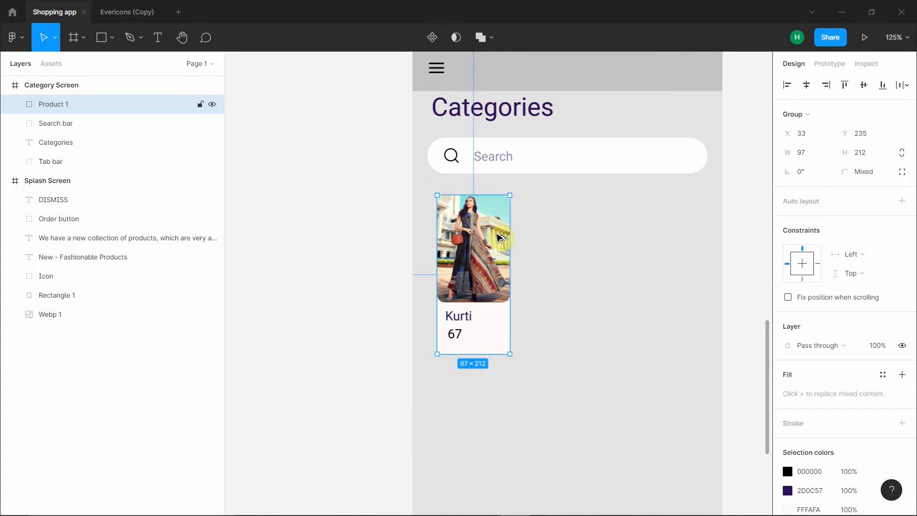
- Duplicate the Product 1 card beside the original at X 188, Y 231, and replace the copy's picture with the image "download (1)"
{"action": "left_click_drag", "start_coordinate": [506, 236], "coordinate": [616, 236]}
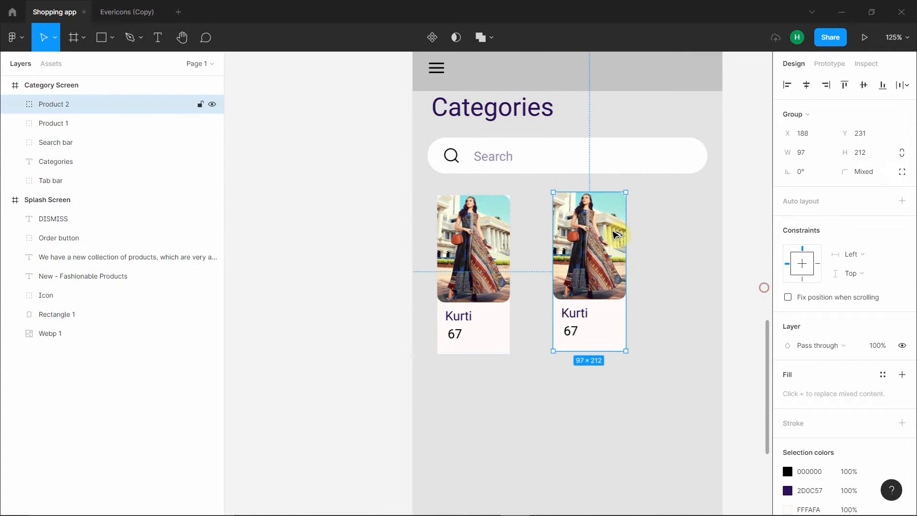
{"action": "left_click", "coordinate": [661, 287]}
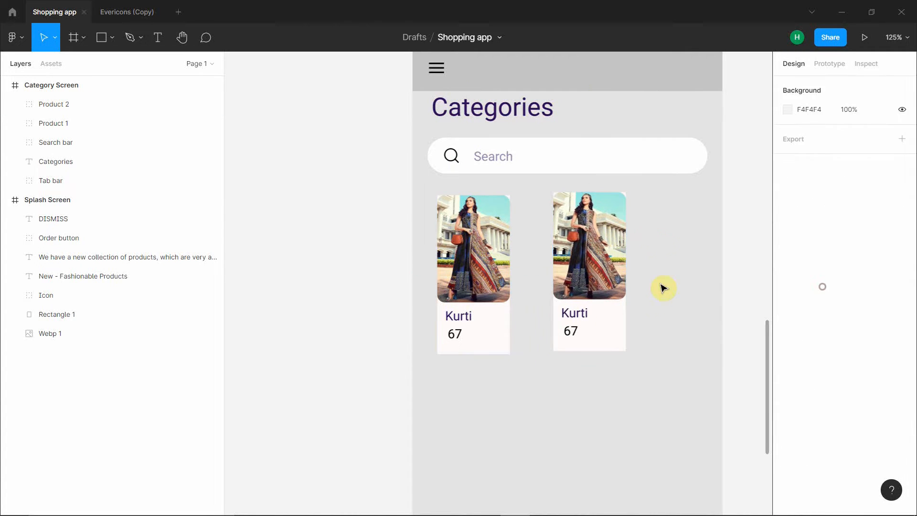
{"action": "left_click", "coordinate": [605, 262]}
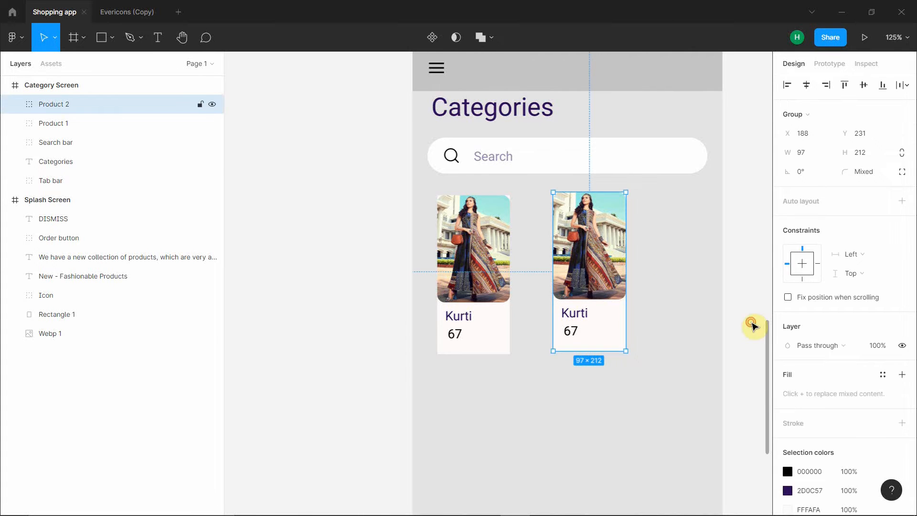
{"action": "key", "text": "Return"}
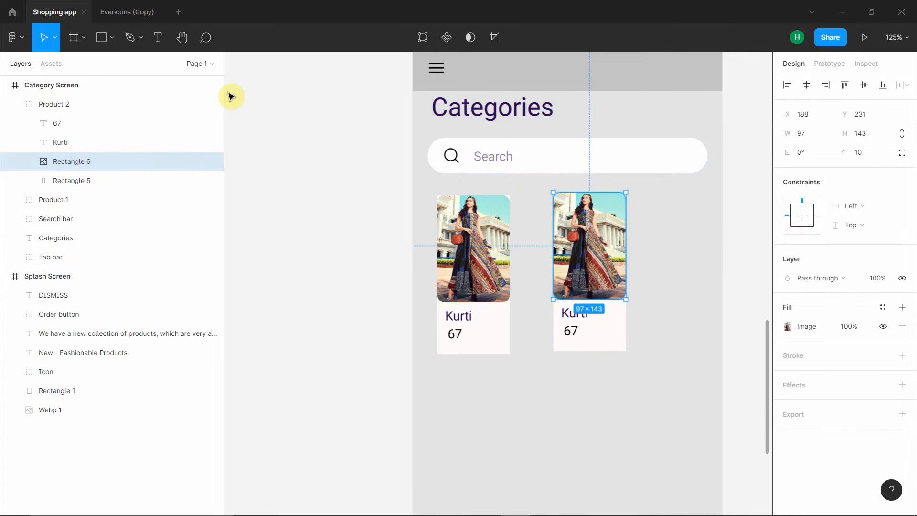
{"action": "left_click", "coordinate": [112, 38]}
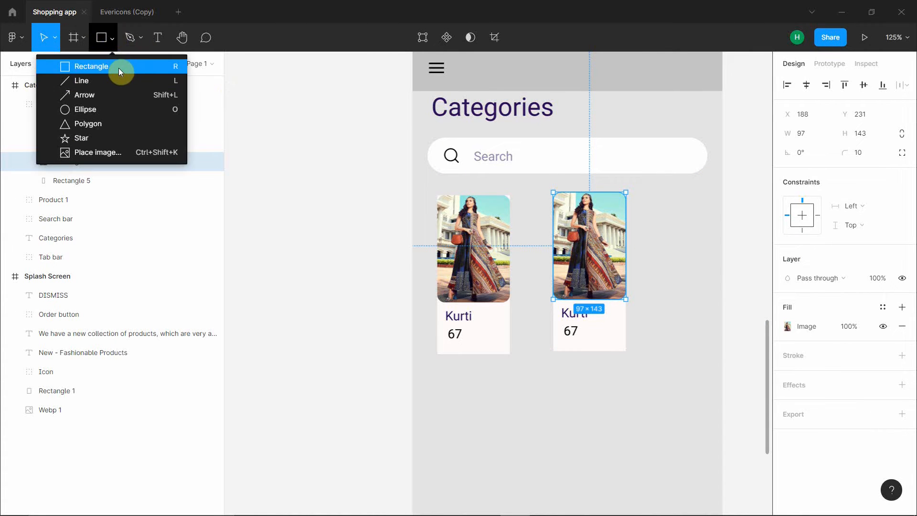
{"action": "left_click", "coordinate": [97, 151]}
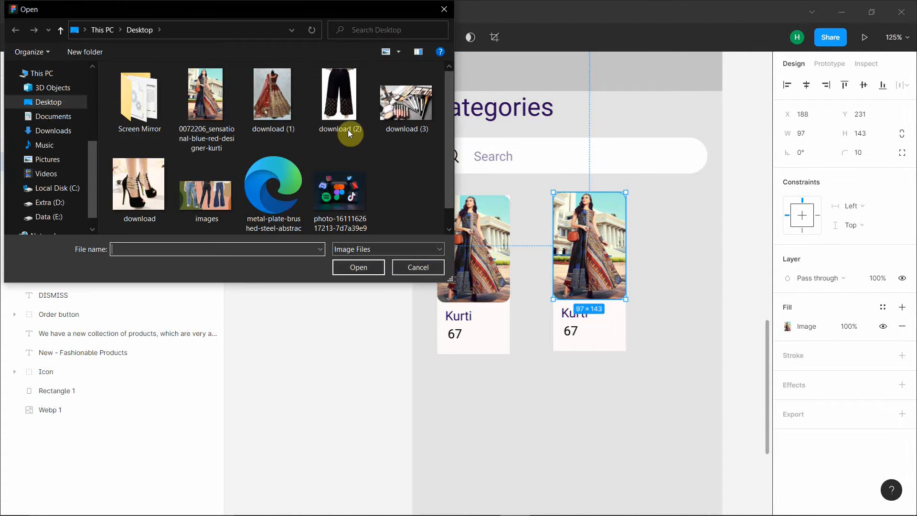
{"action": "double_click", "coordinate": [278, 110]}
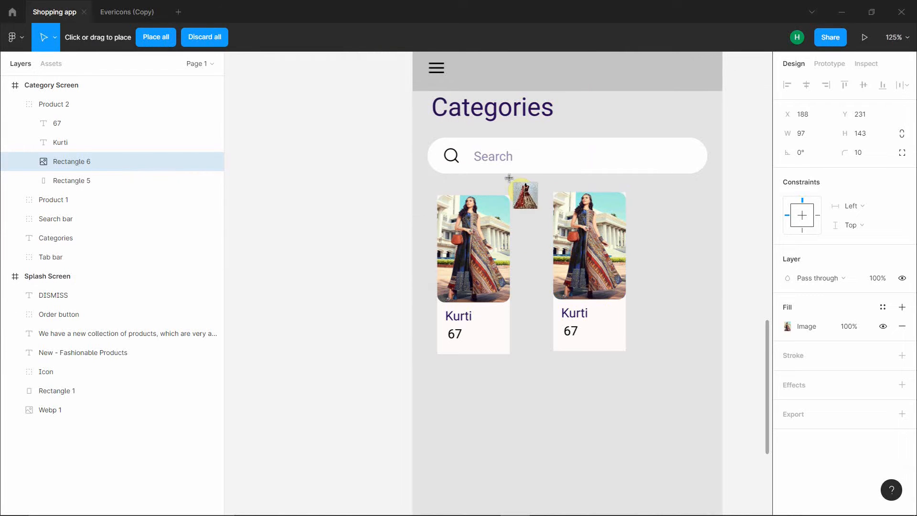
{"action": "left_click", "coordinate": [597, 229]}
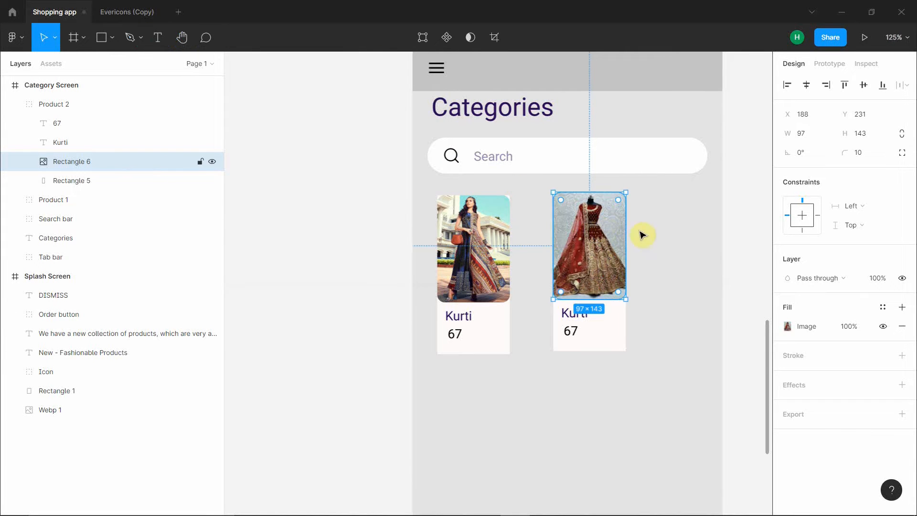
{"action": "key", "text": "Escape"}
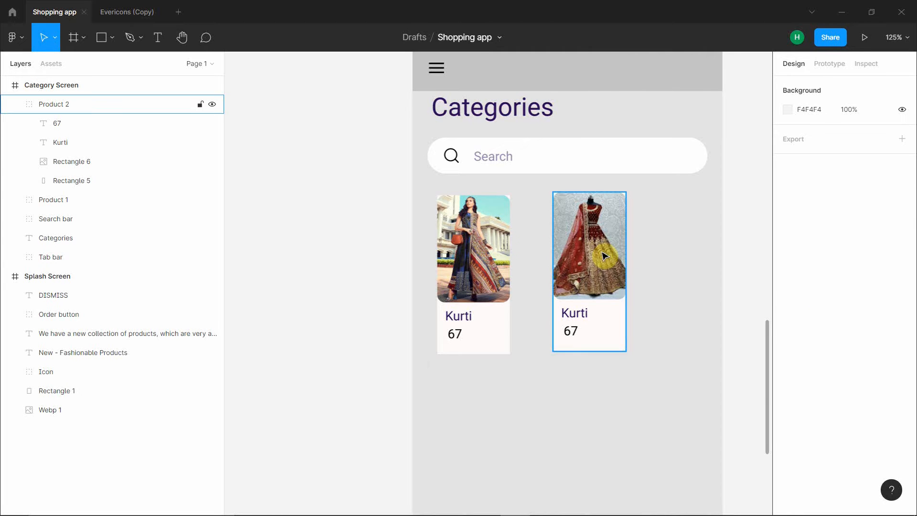
- Change the second card's name label to "Lehenga" and widen its text box to 77
{"action": "double_click", "coordinate": [580, 313]}
{"action": "type", "text": "Lehenga"}
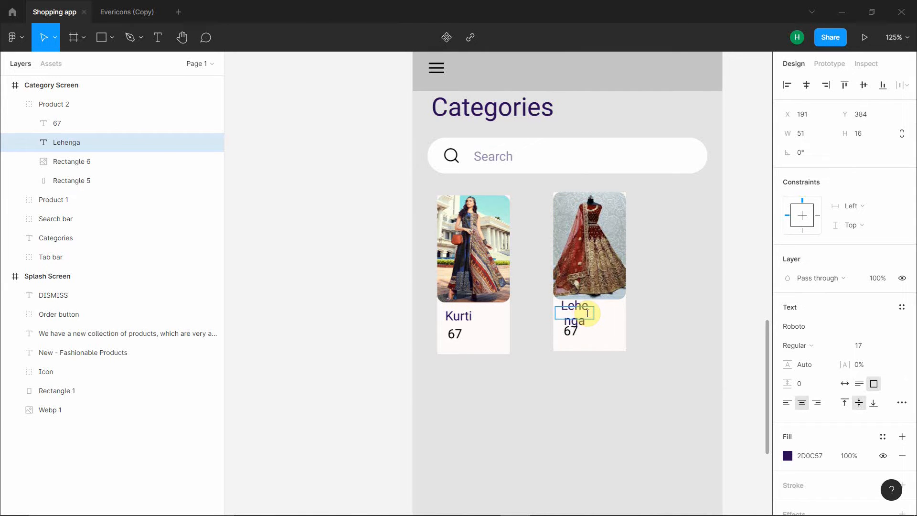
{"action": "left_click", "coordinate": [580, 309]}
{"action": "key", "text": "Escape"}
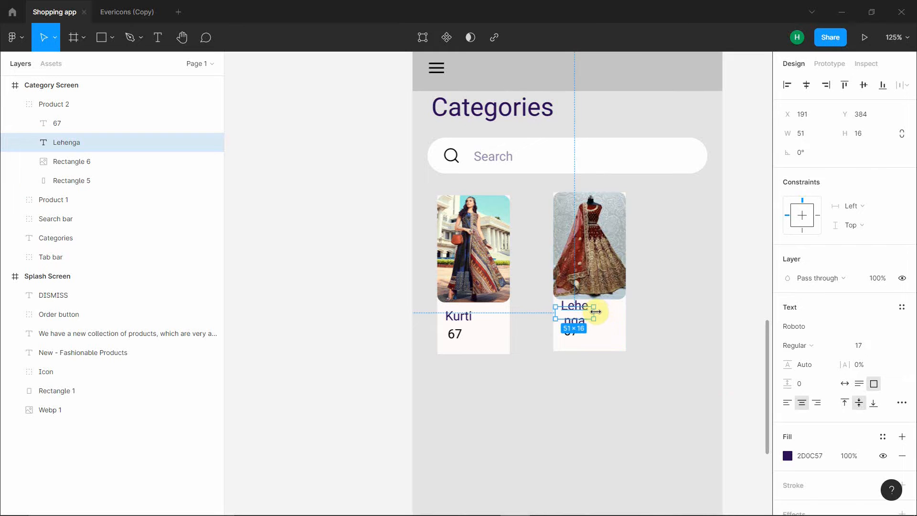
{"action": "left_click_drag", "start_coordinate": [593, 312], "coordinate": [613, 312]}
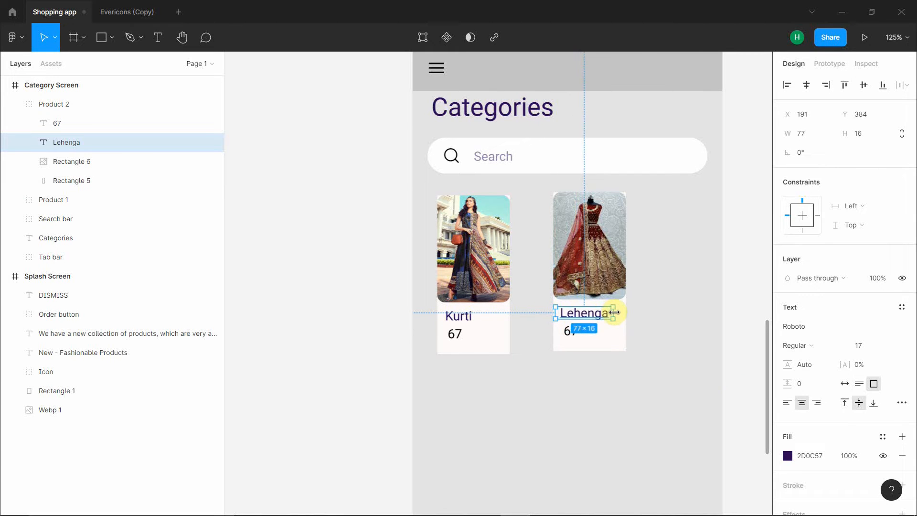
{"action": "left_click", "coordinate": [687, 343]}
- Change the item number on the Lehenga card to 78
{"action": "left_click", "coordinate": [588, 343]}
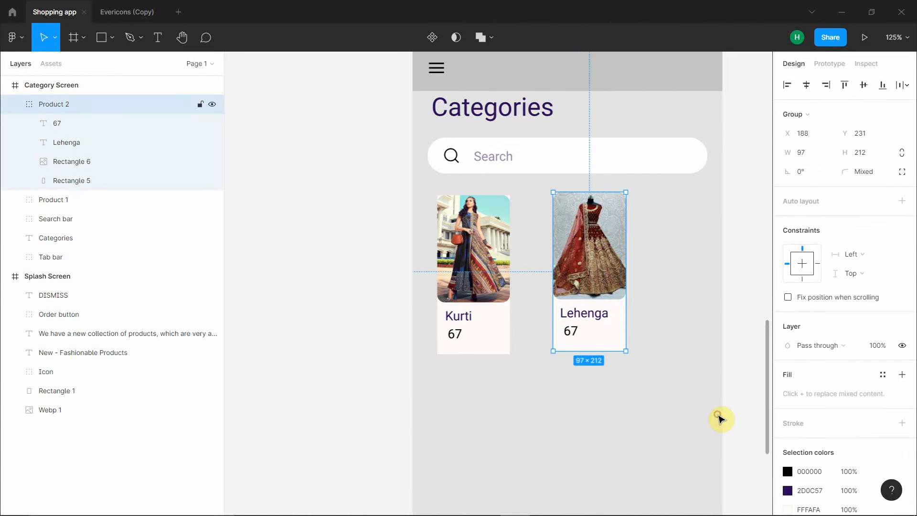
{"action": "double_click", "coordinate": [571, 331]}
{"action": "key", "text": "Return"}
{"action": "key", "text": "BackSpace"}
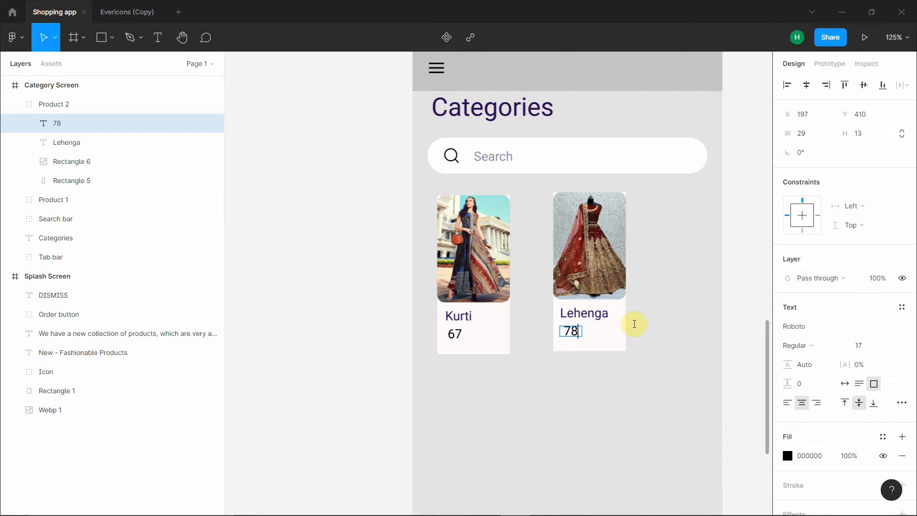
{"action": "key", "text": "Escape"}
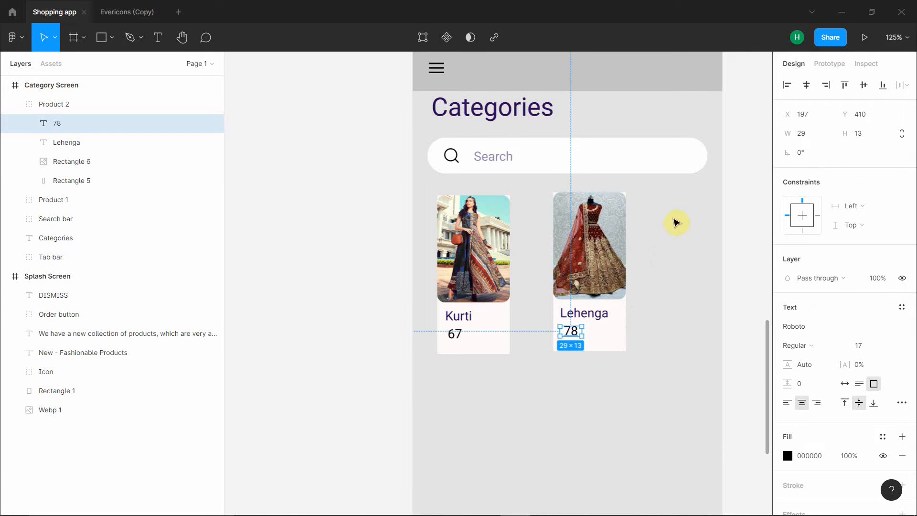
{"action": "key", "text": "Escape"}
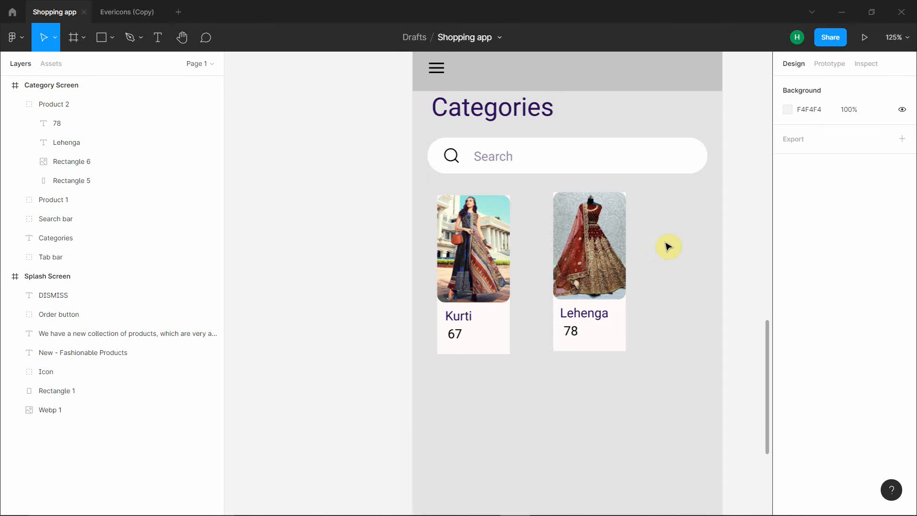
- Space the two cards across the screen in one row, with the Lehenga card farther right and the Kurti card at X 51, Y 236
{"action": "left_click_drag", "start_coordinate": [612, 250], "coordinate": [641, 253]}
{"action": "left_click_drag", "start_coordinate": [650, 258], "coordinate": [664, 255]}
{"action": "left_click_drag", "start_coordinate": [509, 254], "coordinate": [522, 254]}
- Duplicate the Lehenga card below the Kurti card at X 51, Y 490
{"action": "scroll", "coordinate": [544, 256], "scroll_direction": "down", "scroll_amount": 3}
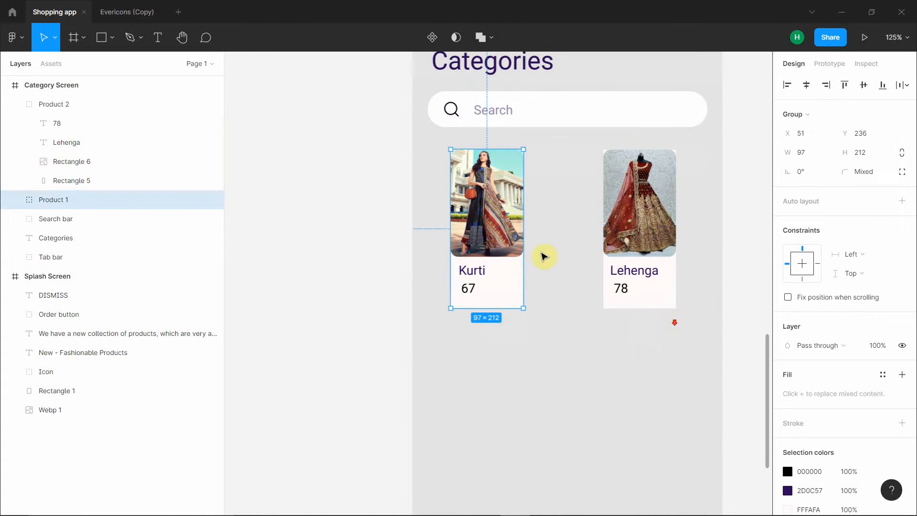
{"action": "left_click", "coordinate": [652, 223]}
{"action": "left_click_drag", "start_coordinate": [652, 223], "coordinate": [497, 409]}
{"action": "scroll", "coordinate": [580, 360], "scroll_direction": "down", "scroll_amount": 2}
{"action": "right_click", "coordinate": [493, 360]}
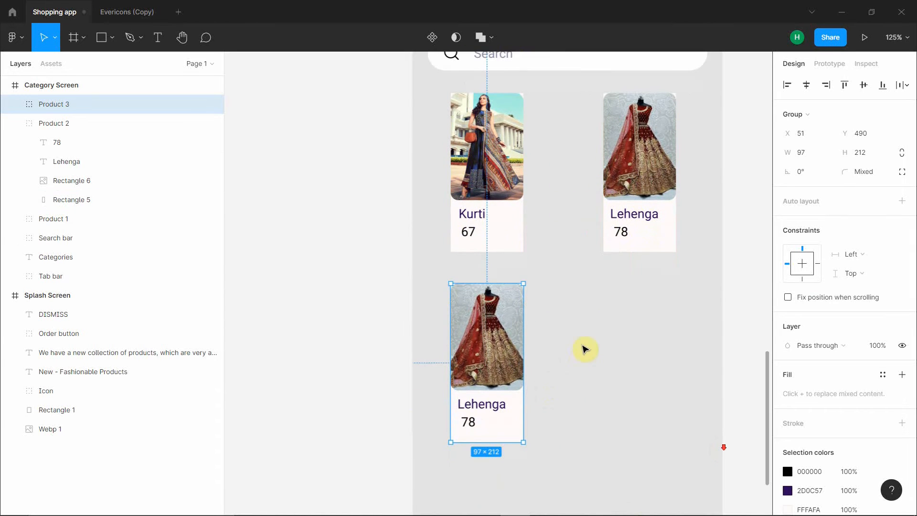
{"action": "left_click", "coordinate": [625, 406]}
- Replace the third card's picture with the image "download (2)"
{"action": "double_click", "coordinate": [507, 346]}
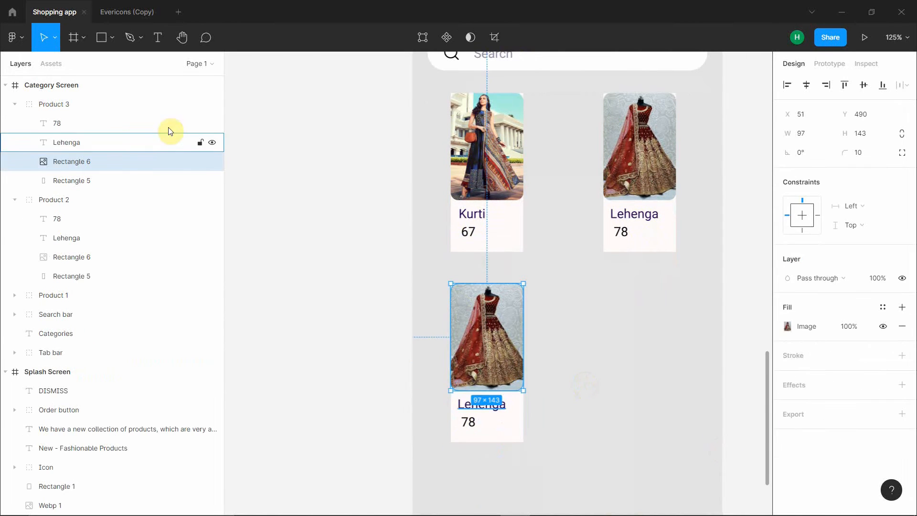
{"action": "left_click", "coordinate": [113, 38]}
{"action": "left_click", "coordinate": [115, 152]}
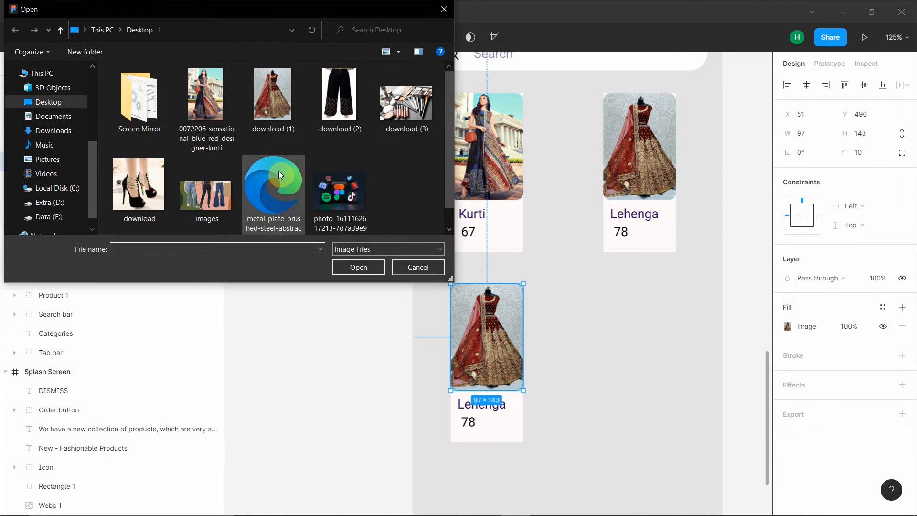
{"action": "double_click", "coordinate": [357, 99]}
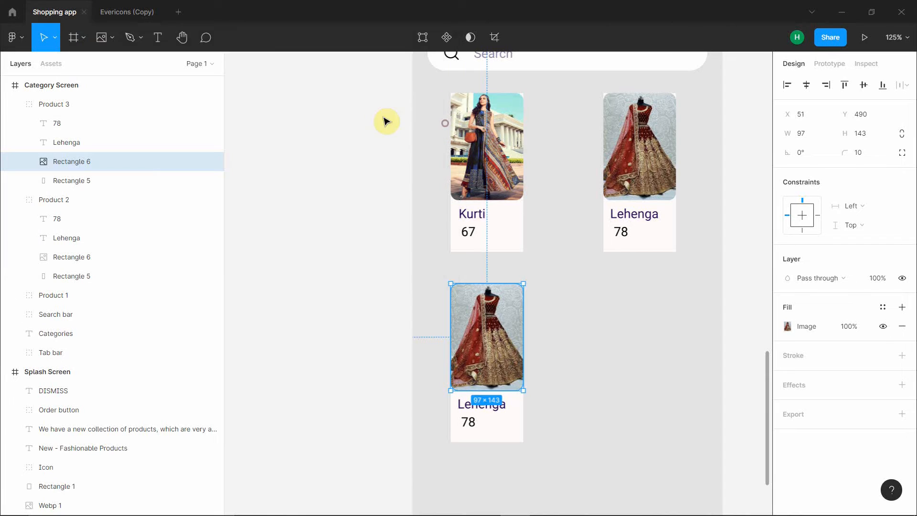
{"action": "left_click", "coordinate": [491, 300]}
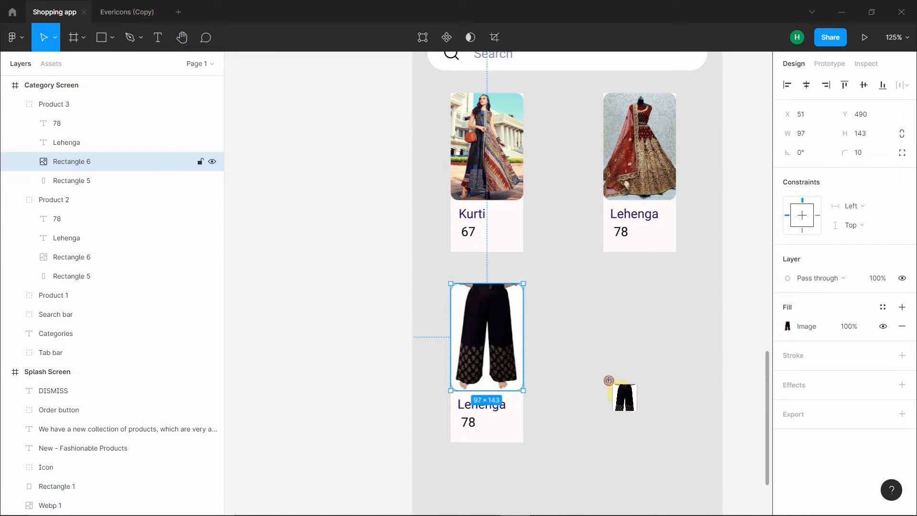
- Change the third card's name label to "Plazo"
{"action": "left_click", "coordinate": [492, 407]}
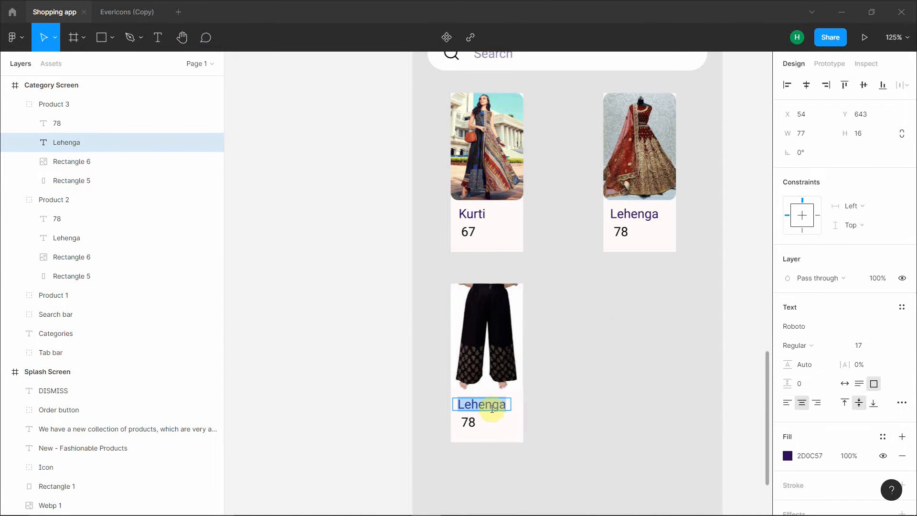
{"action": "key", "text": "BackSpace"}
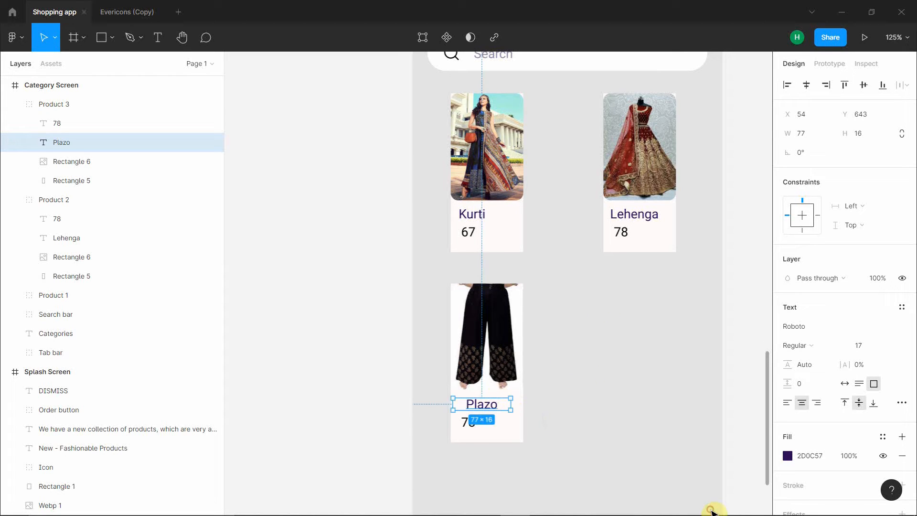
- Change the Plazo card's item number to 87
{"action": "left_click", "coordinate": [475, 424]}
{"action": "key", "text": "Return"}
{"action": "key", "text": "BackSpace"}
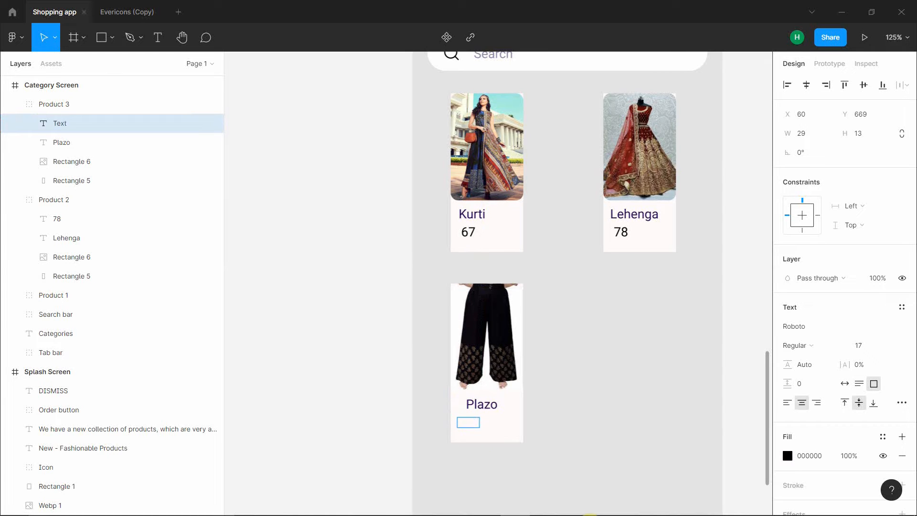
{"action": "key", "text": "Escape"}
{"action": "left_click", "coordinate": [569, 405]}
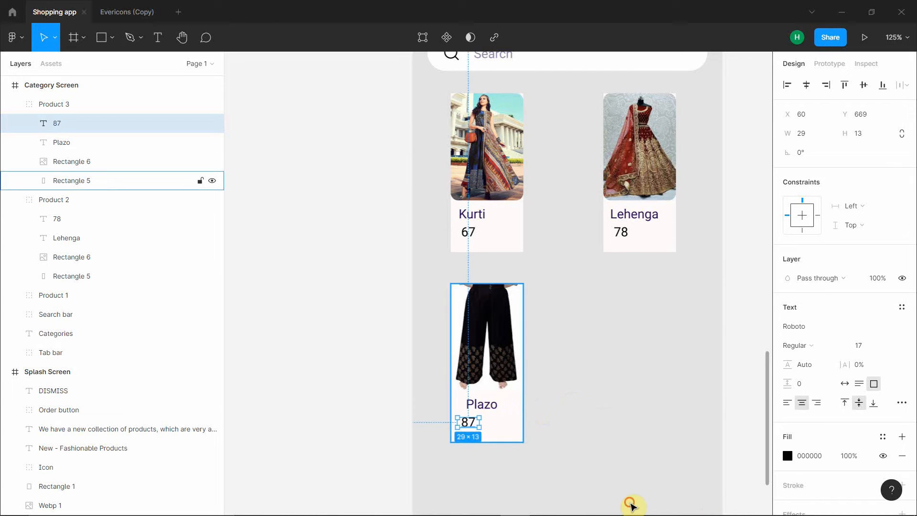
- Narrow the Plazo name label's text box from its left side so the name sits above the item number
{"action": "left_click", "coordinate": [512, 406]}
{"action": "left_click", "coordinate": [494, 406]}
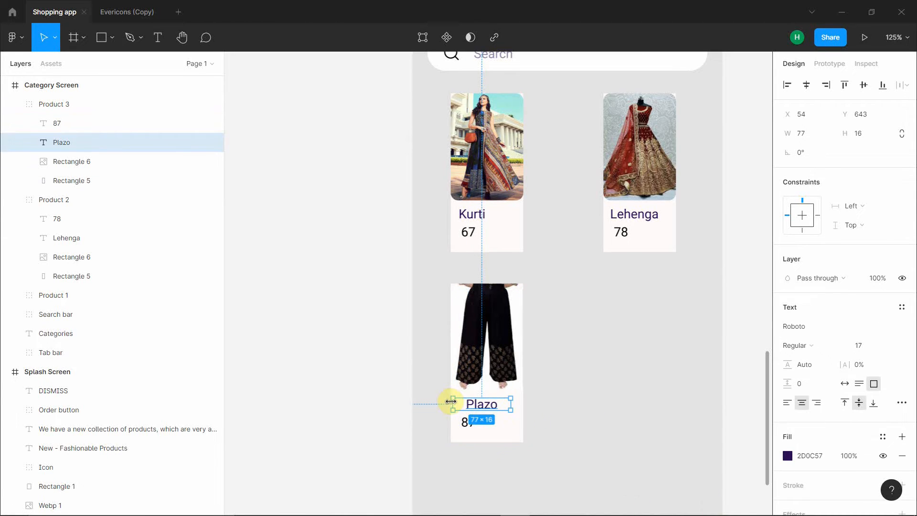
{"action": "left_click_drag", "start_coordinate": [452, 405], "coordinate": [472, 404]}
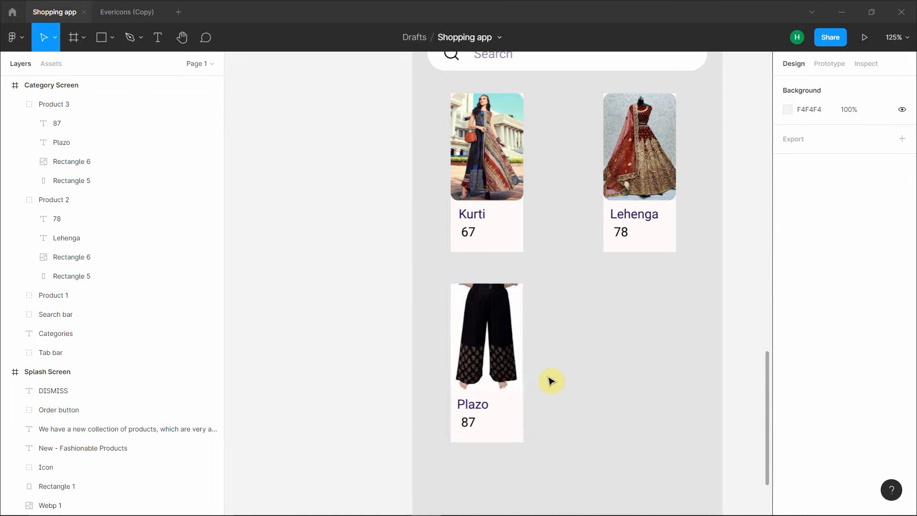
- Duplicate the Plazo card to the right in the same row, at X 258, Y 490
{"action": "scroll", "coordinate": [644, 371], "scroll_direction": "down", "scroll_amount": 5}
{"action": "scroll", "coordinate": [802, 454], "scroll_direction": "up", "scroll_amount": 6}
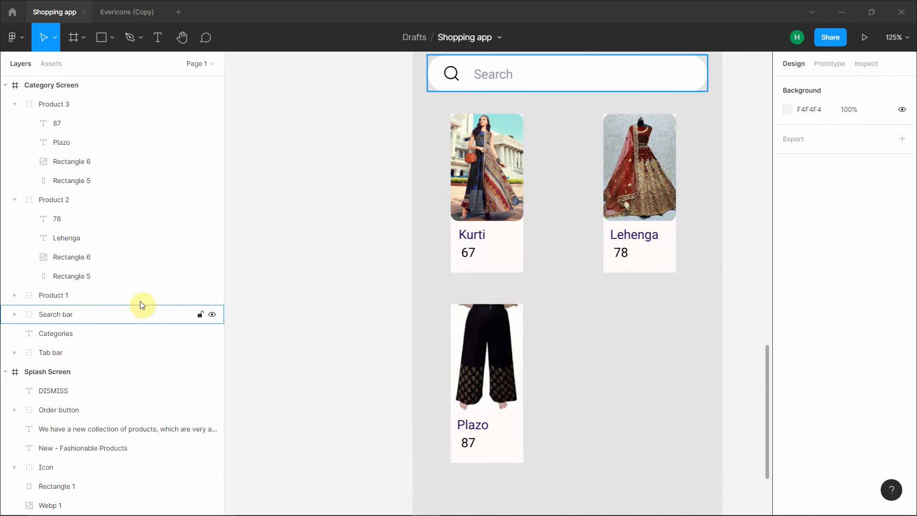
{"action": "left_click", "coordinate": [481, 333]}
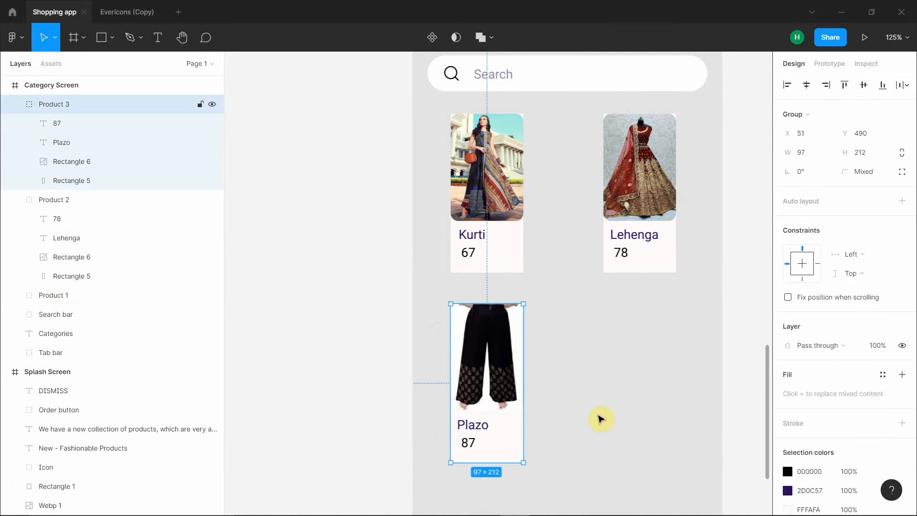
{"action": "left_click_drag", "start_coordinate": [485, 334], "coordinate": [662, 368]}
- Replace the fourth card's picture with the image "download"
{"action": "double_click", "coordinate": [658, 357]}
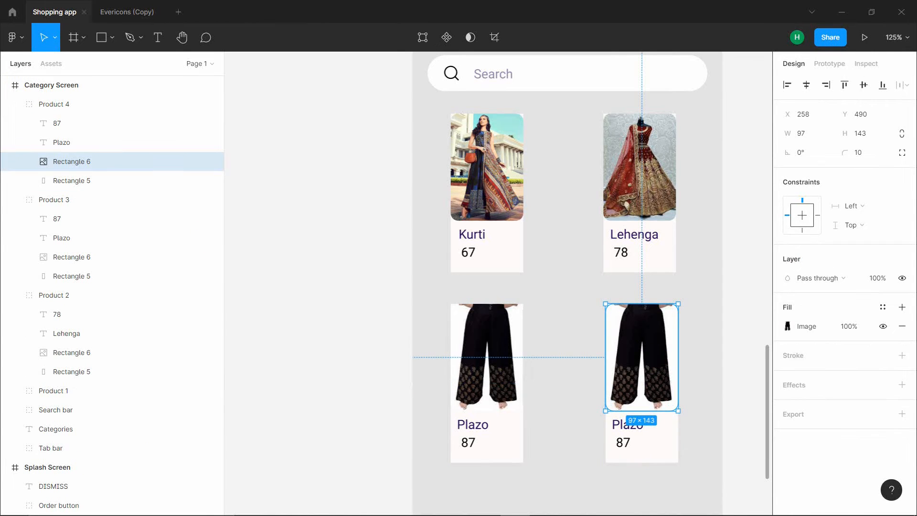
{"action": "left_click", "coordinate": [106, 42]}
{"action": "left_click", "coordinate": [116, 151]}
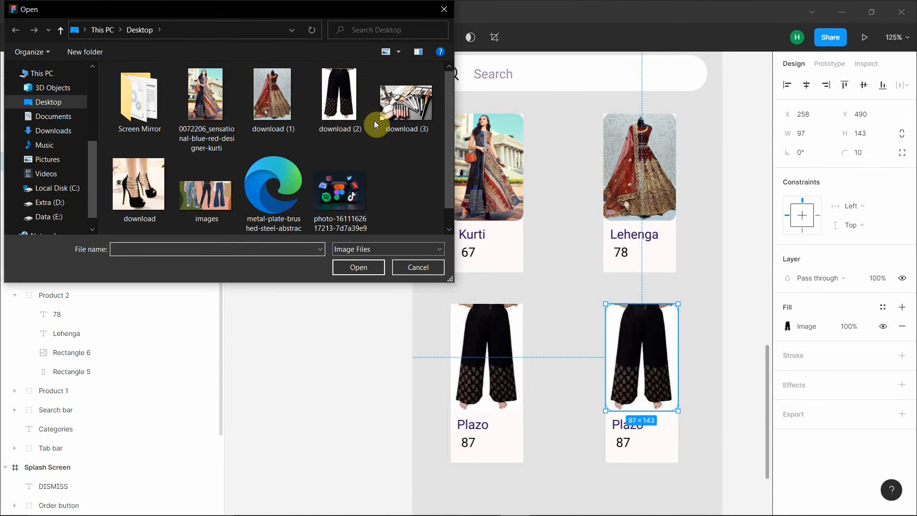
{"action": "left_click", "coordinate": [119, 193]}
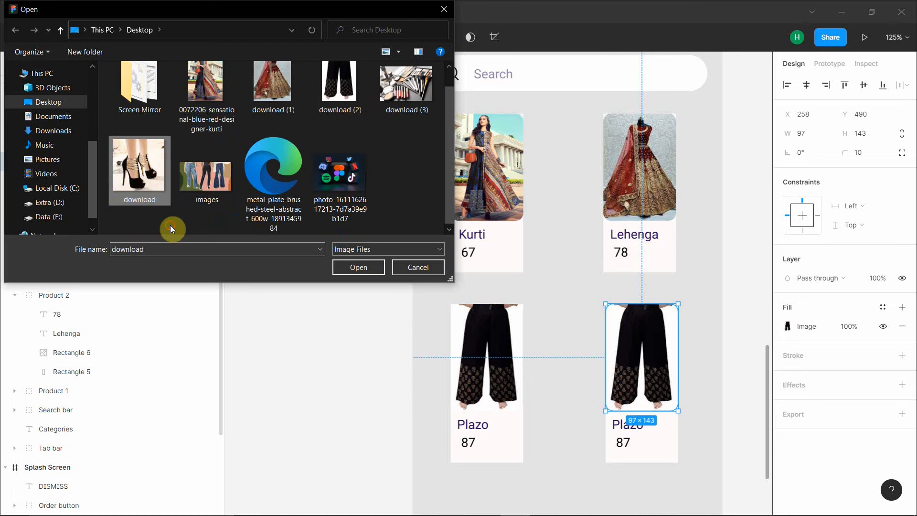
{"action": "key", "text": "Return"}
{"action": "left_click", "coordinate": [640, 359]}
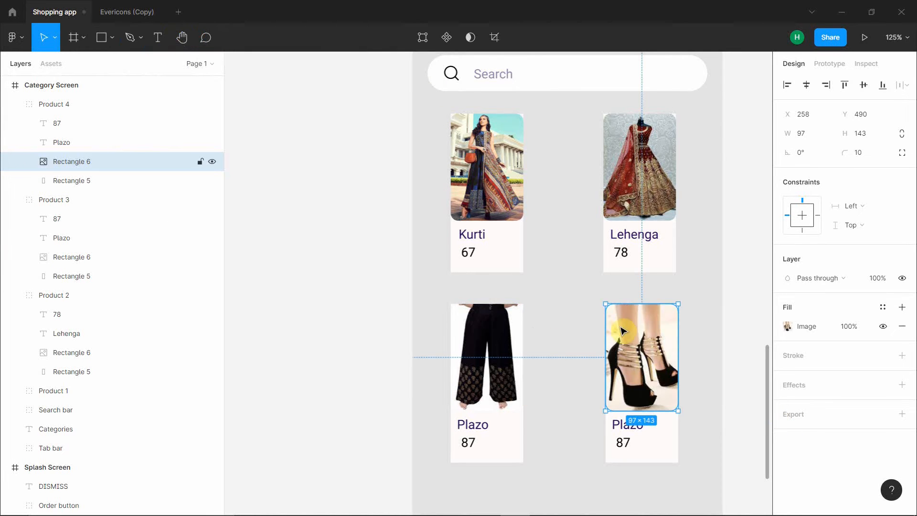
- Change the fourth card's name label to "High Heels" and widen its text box to 89 so it fits on one line
{"action": "left_click", "coordinate": [635, 423]}
{"action": "double_click", "coordinate": [635, 423]}
{"action": "key", "text": "BackSpace"}
{"action": "type", "text": "High Heels"}
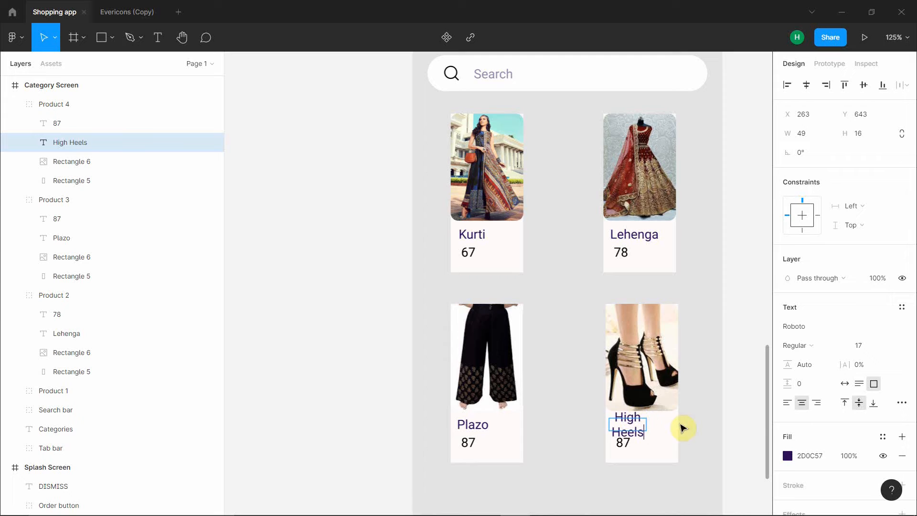
{"action": "key", "text": "Escape"}
{"action": "left_click_drag", "start_coordinate": [647, 424], "coordinate": [676, 425]}
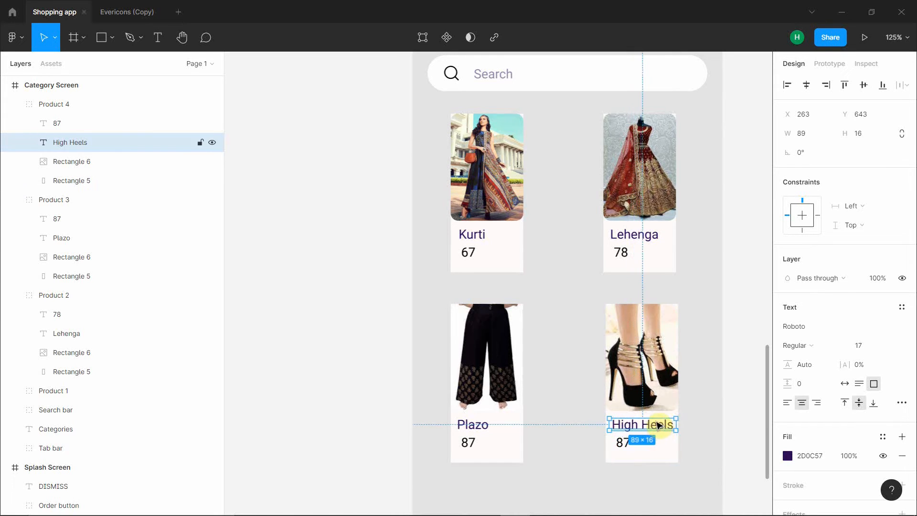
{"action": "left_click", "coordinate": [719, 432]}
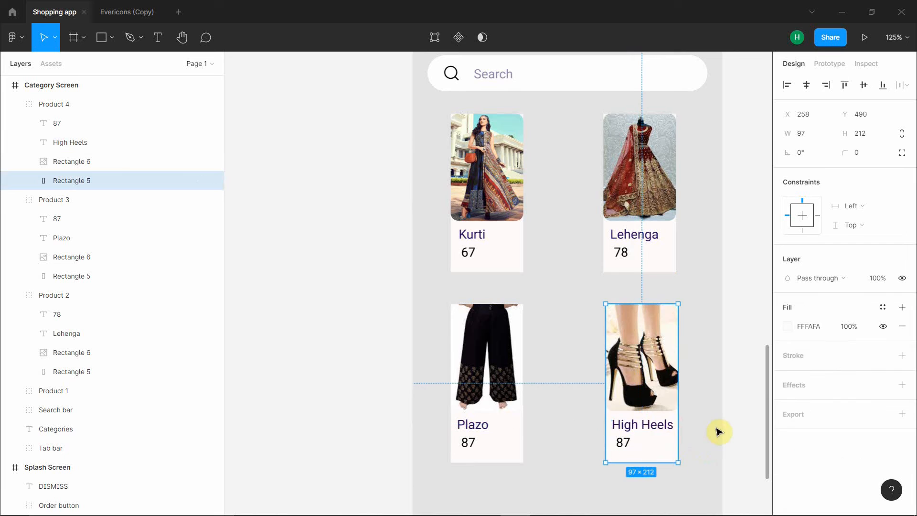
- Change the High Heels card's item number to 88 and move it under the name at X 263, Y 668
{"action": "left_click", "coordinate": [626, 442]}
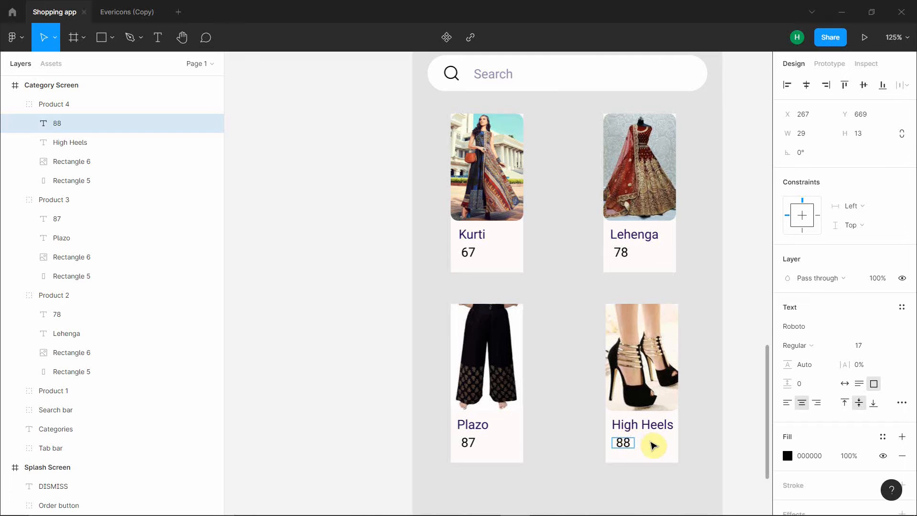
{"action": "left_click", "coordinate": [709, 414]}
{"action": "left_click_drag", "start_coordinate": [631, 440], "coordinate": [628, 439]}
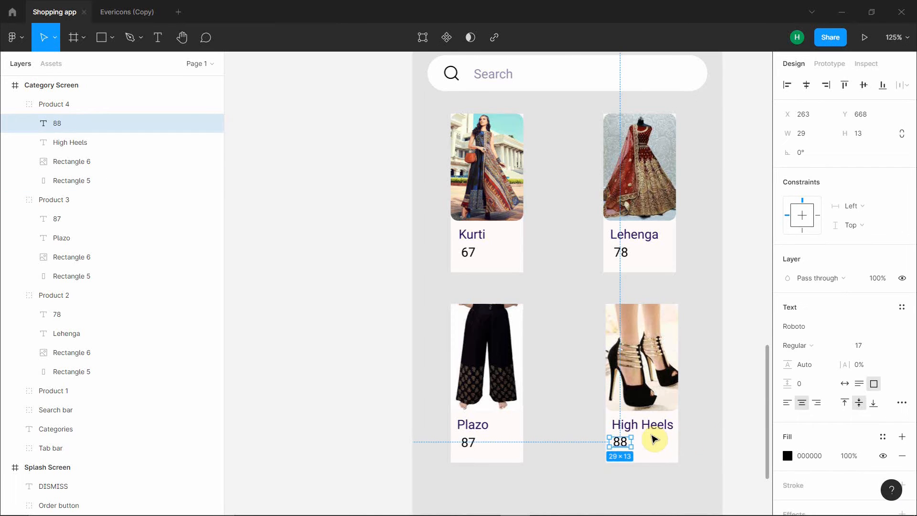
{"action": "left_click", "coordinate": [701, 442]}
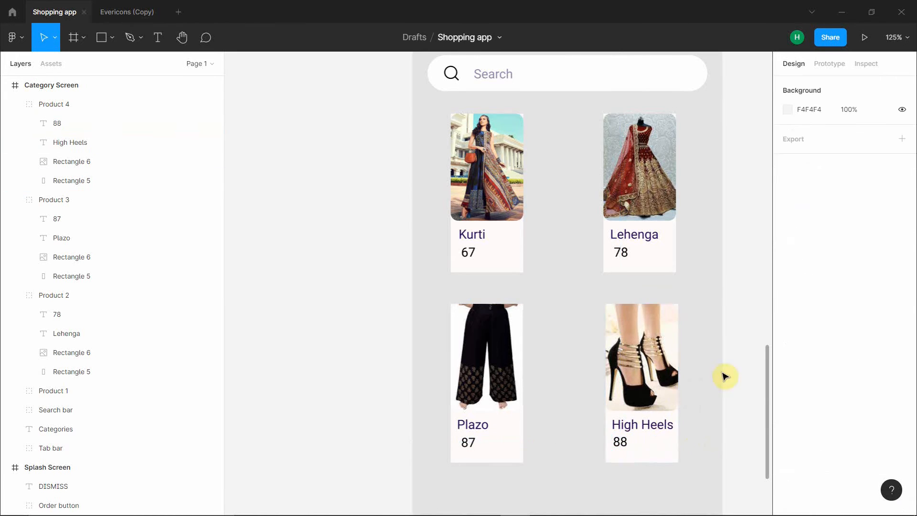
- Duplicate the Plazo card directly below itself at X 51, Y 750
{"action": "scroll", "coordinate": [598, 275], "scroll_direction": "down", "scroll_amount": 5}
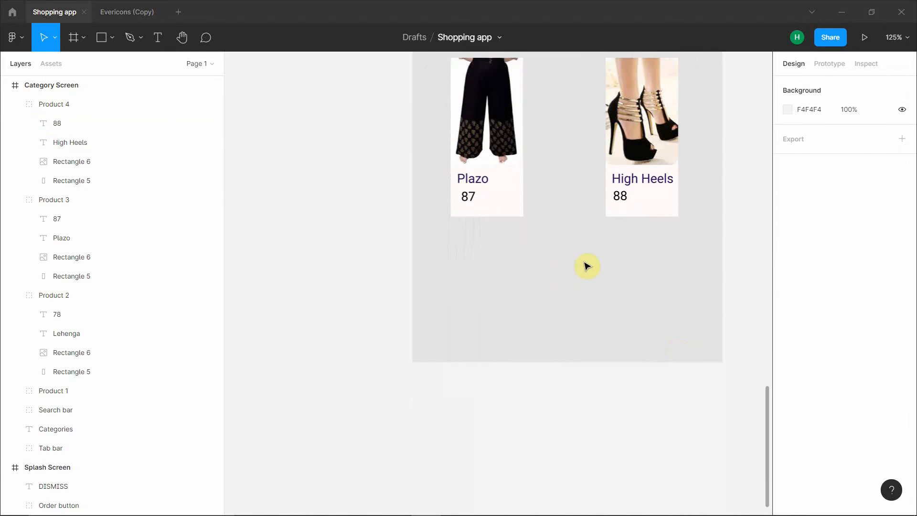
{"action": "left_click", "coordinate": [519, 201]}
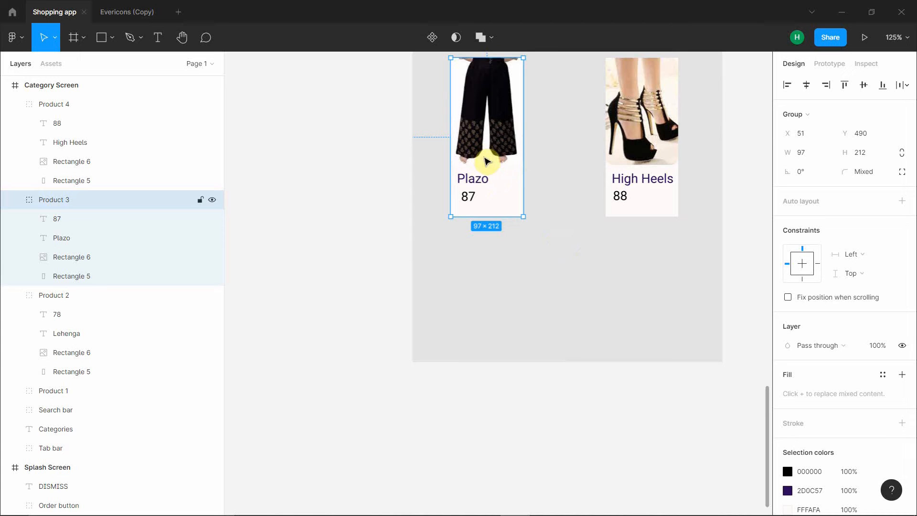
{"action": "left_click_drag", "start_coordinate": [487, 185], "coordinate": [485, 352], "text": "alt"}
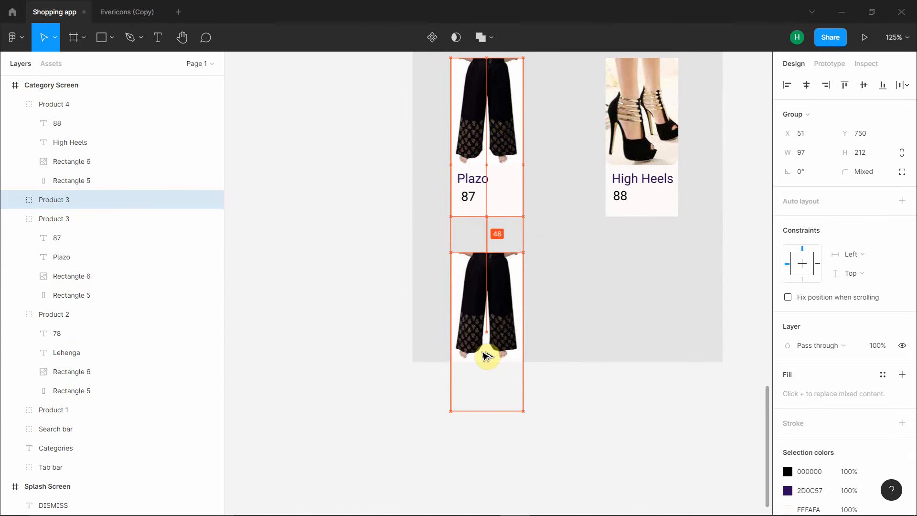
{"action": "left_click", "coordinate": [605, 336]}
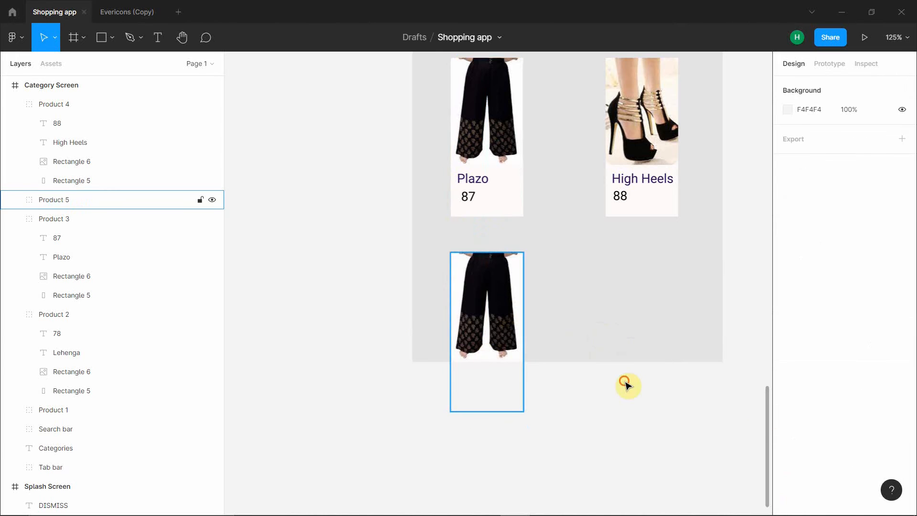
- Replace the fifth card's picture with the image "images", keeping it at X 51, Y 750
{"action": "double_click", "coordinate": [499, 307]}
{"action": "left_click", "coordinate": [112, 38]}
{"action": "left_click", "coordinate": [134, 153]}
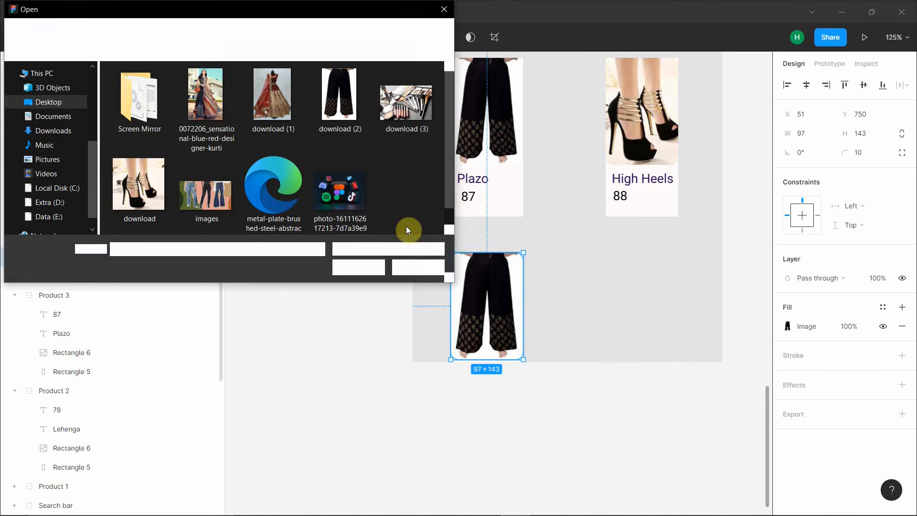
{"action": "left_click", "coordinate": [220, 191]}
{"action": "double_click", "coordinate": [215, 180]}
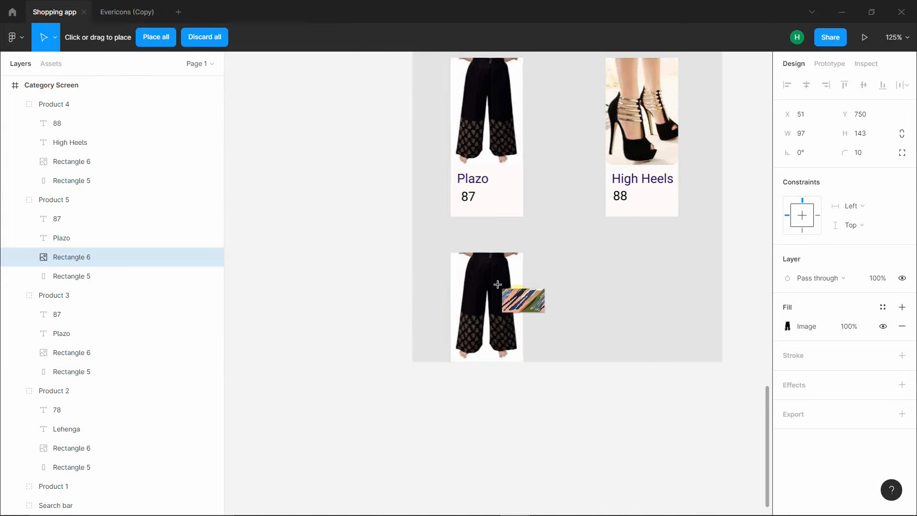
{"action": "left_click", "coordinate": [507, 357]}
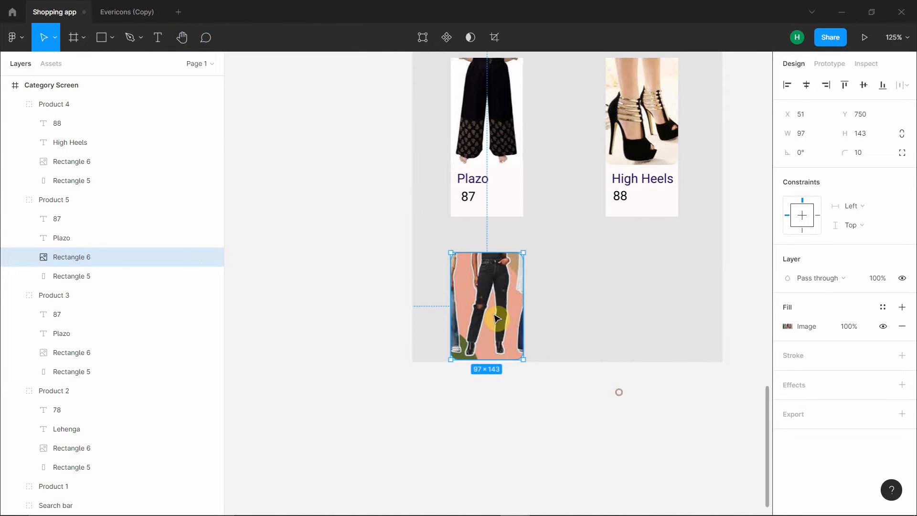
{"action": "key", "text": "shift+Left"}
{"action": "left_click_drag", "start_coordinate": [490, 317], "coordinate": [497, 319]}
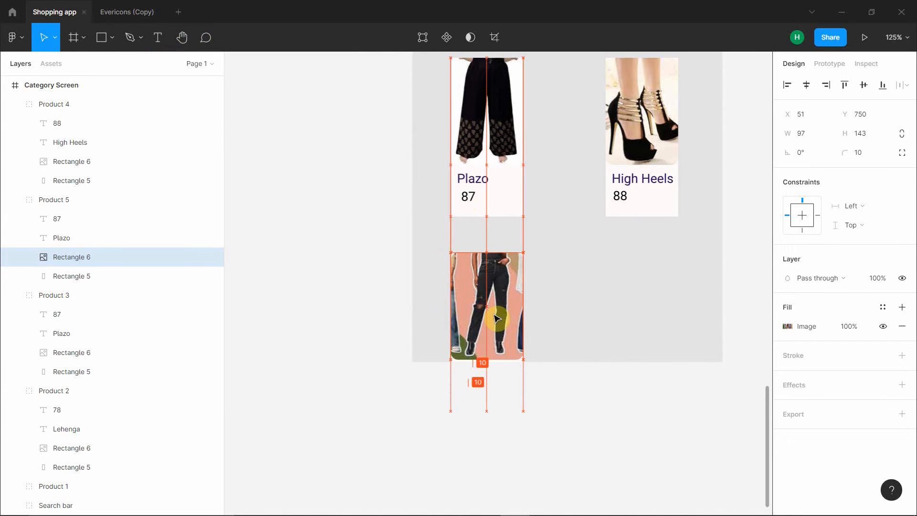
{"action": "left_click", "coordinate": [631, 316]}
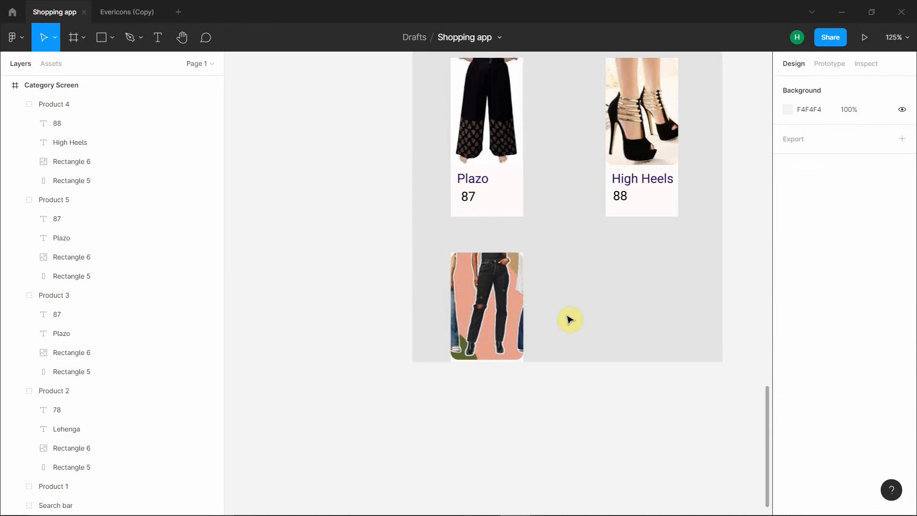
- Move the fifth card up and to the right so that it lies fully inside the Category Screen frame
{"action": "scroll", "coordinate": [675, 374], "scroll_direction": "down", "scroll_amount": 1}
{"action": "left_click", "coordinate": [521, 307]}
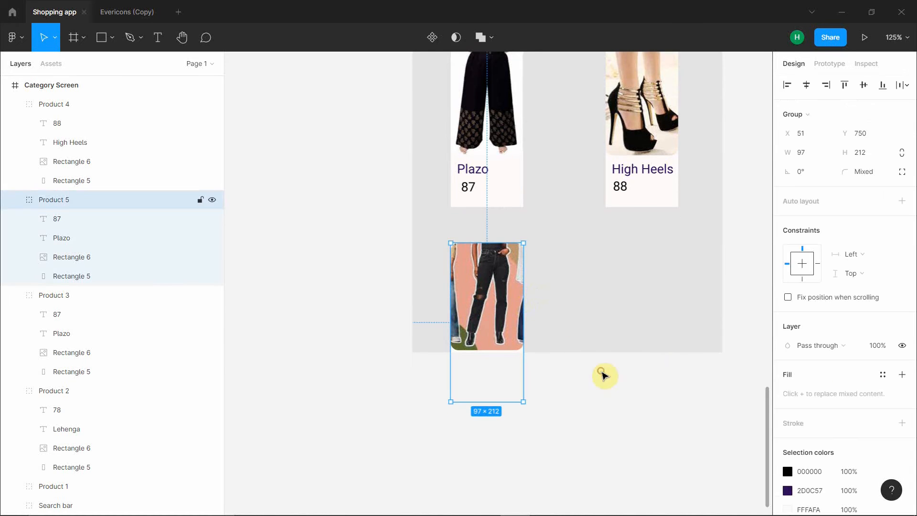
{"action": "left_click", "coordinate": [495, 363]}
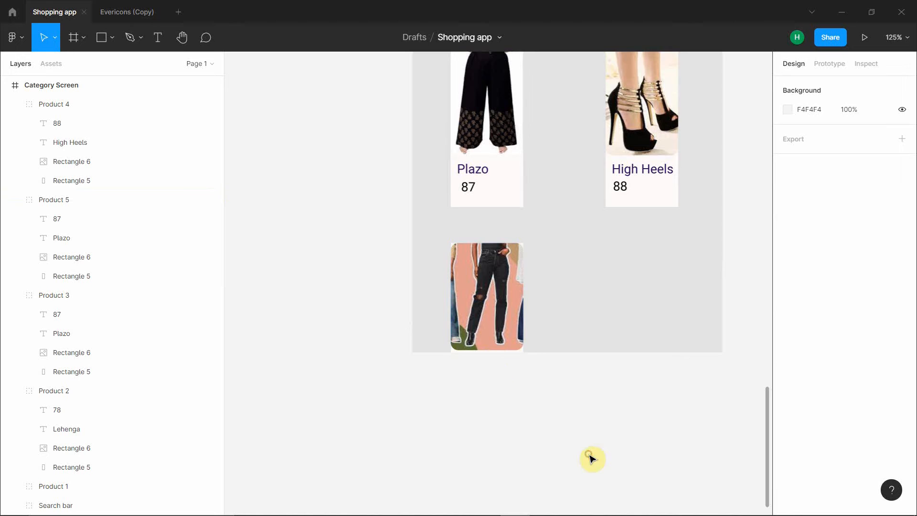
{"action": "left_click_drag", "start_coordinate": [475, 390], "coordinate": [534, 326]}
- Change the fifth card's name label to "Jeans"
{"action": "double_click", "coordinate": [532, 300]}
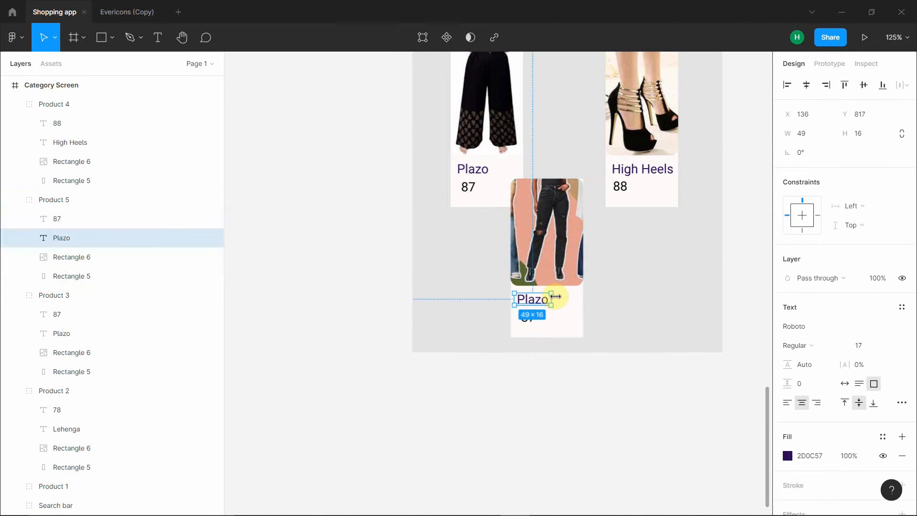
{"action": "key", "text": "Return"}
{"action": "key", "text": "BackSpace"}
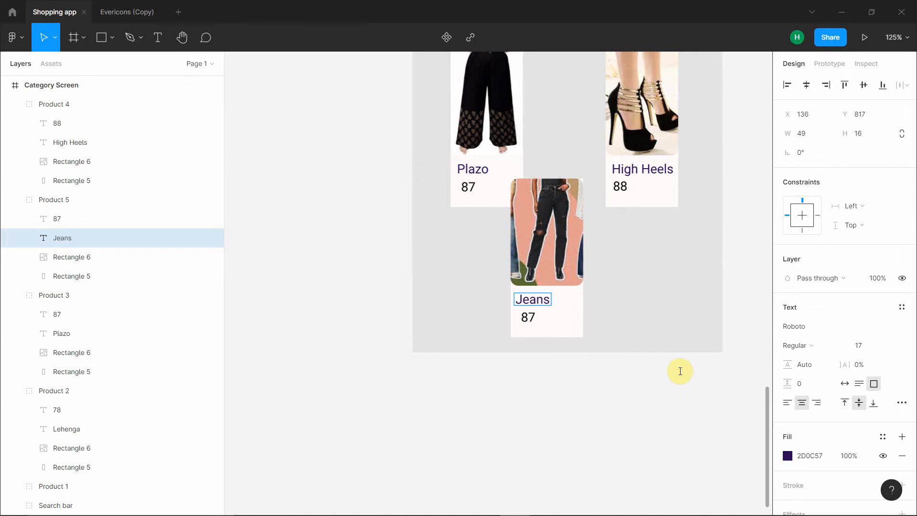
{"action": "left_click", "coordinate": [590, 308]}
- Change the Jeans card's item number to 25
{"action": "left_click", "coordinate": [532, 319]}
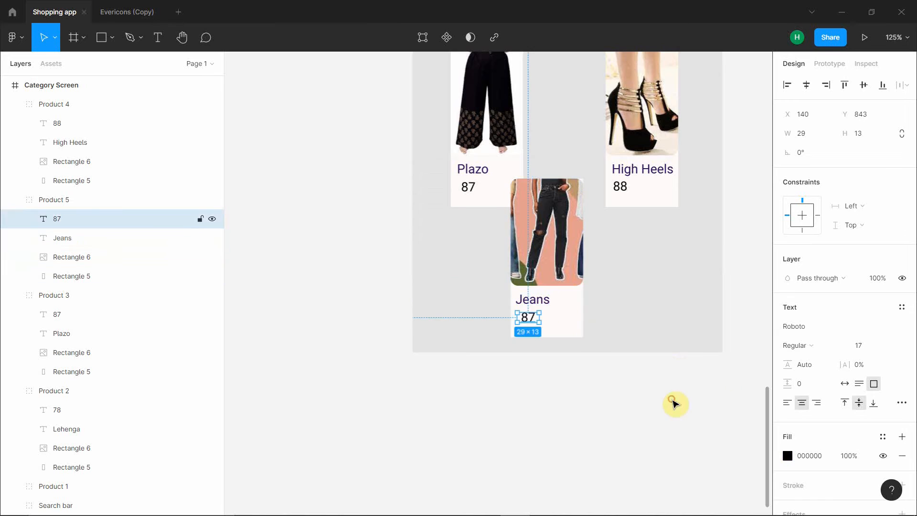
{"action": "double_click", "coordinate": [528, 317]}
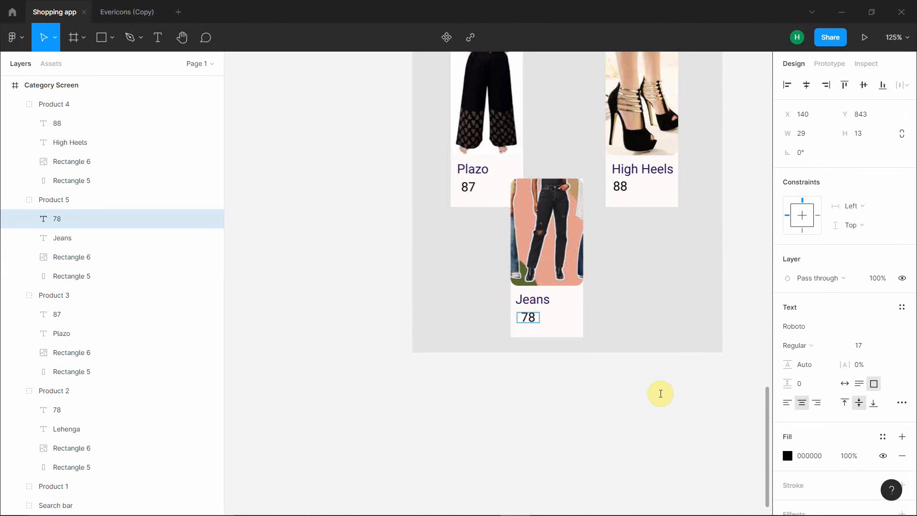
{"action": "scroll", "coordinate": [678, 268], "scroll_direction": "up", "scroll_amount": 5}
{"action": "scroll", "coordinate": [852, 304], "scroll_direction": "down", "scroll_amount": 6}
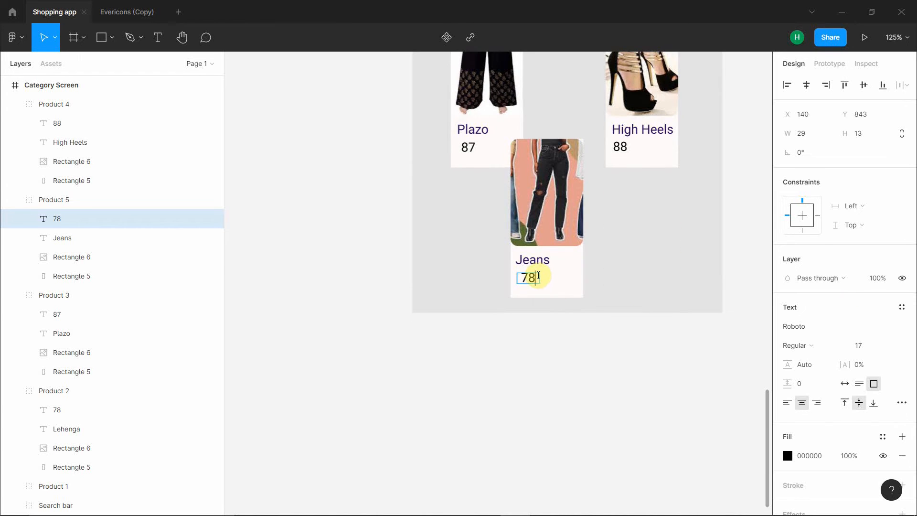
{"action": "key", "text": "BackSpace"}
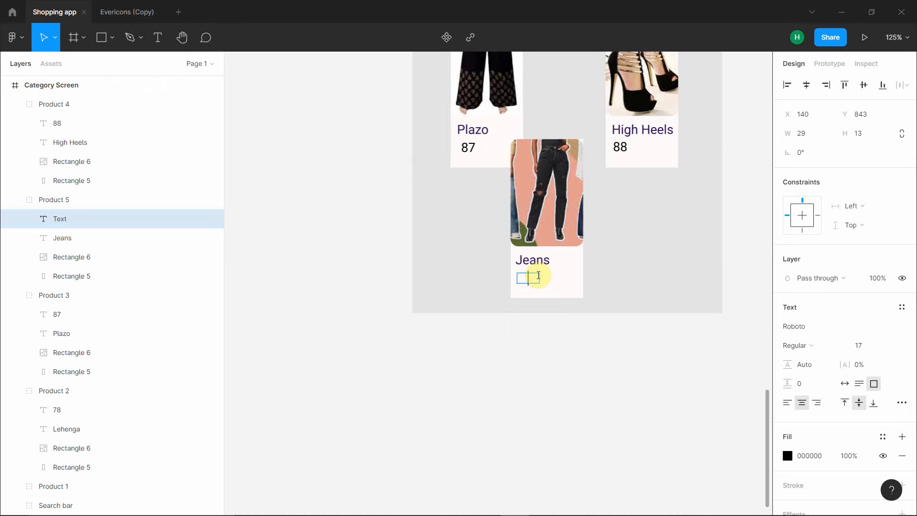
- Move the Jeans card into the third row, aligned under the Plazo card
{"action": "left_click_drag", "start_coordinate": [566, 236], "coordinate": [495, 237]}
{"action": "left_click", "coordinate": [575, 239]}
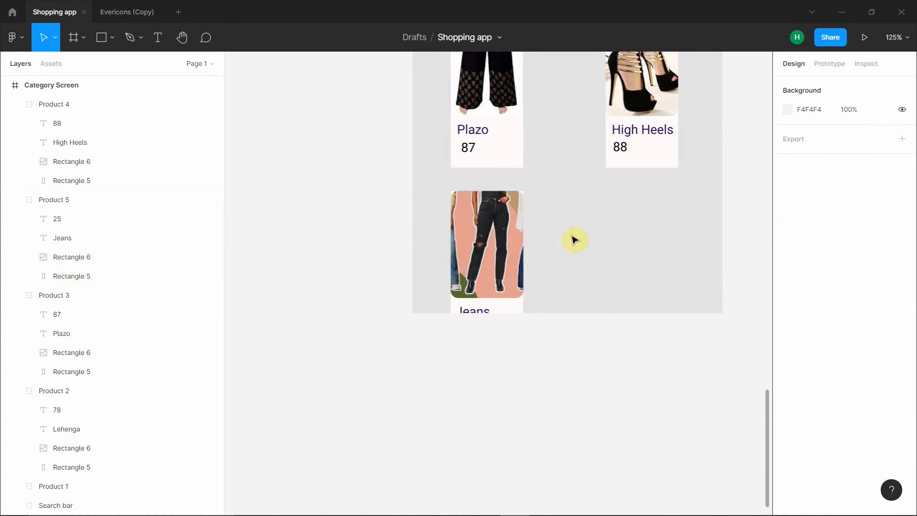
{"action": "left_click", "coordinate": [483, 270]}
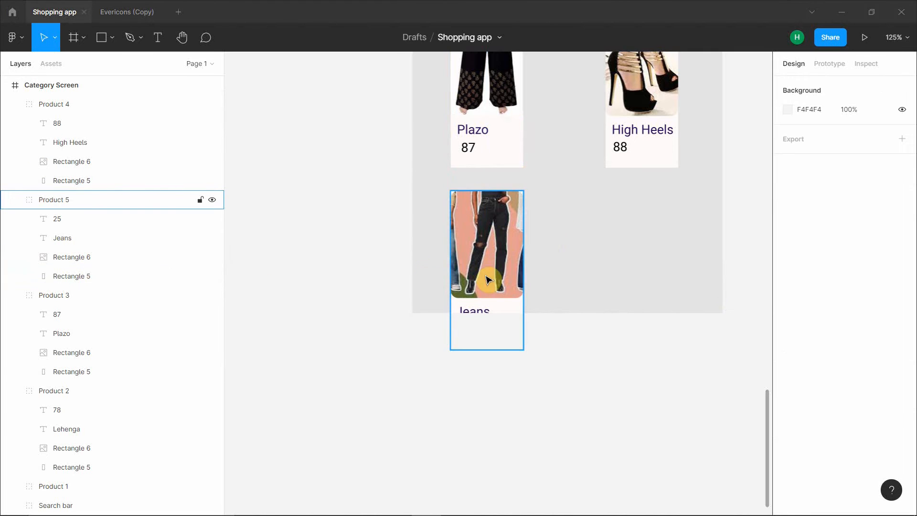
- Duplicate the Jeans card under the High Heels card and replace the copy's picture with the makeup image "download (3)"
{"action": "left_click_drag", "start_coordinate": [499, 264], "coordinate": [655, 267]}
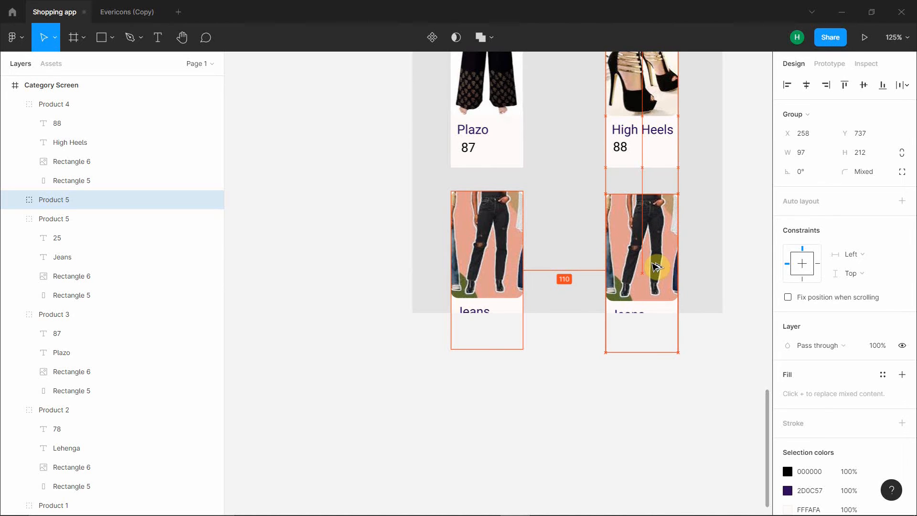
{"action": "left_click_drag", "start_coordinate": [656, 256], "coordinate": [657, 253]}
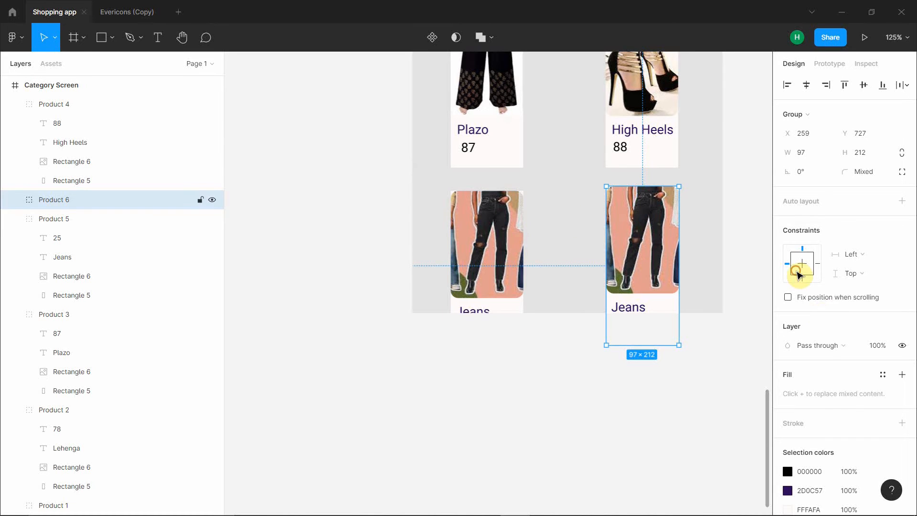
{"action": "double_click", "coordinate": [632, 221]}
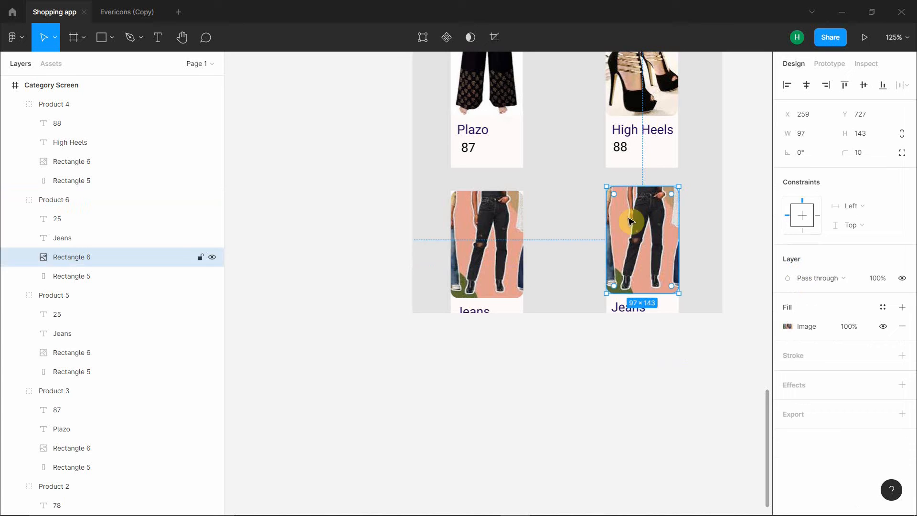
{"action": "left_click", "coordinate": [110, 39]}
{"action": "left_click", "coordinate": [119, 151]}
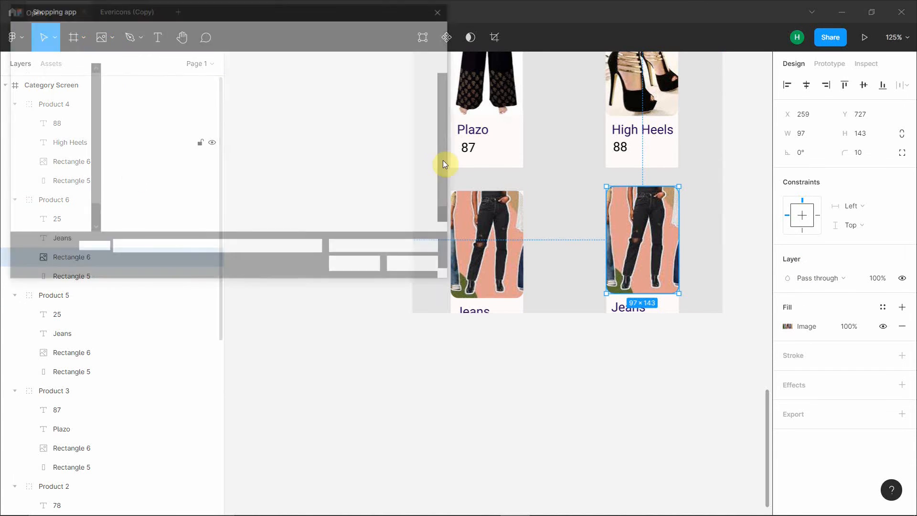
{"action": "left_click", "coordinate": [223, 179]}
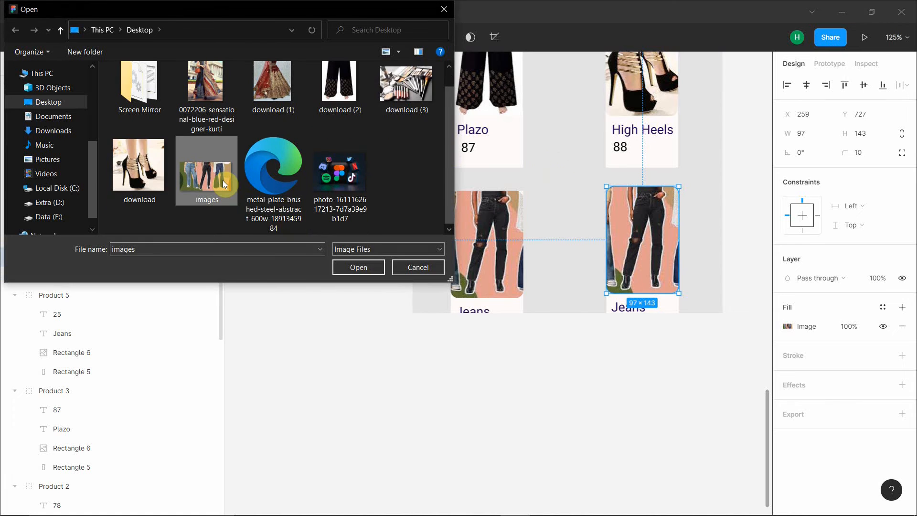
{"action": "double_click", "coordinate": [431, 76]}
{"action": "left_click", "coordinate": [625, 248]}
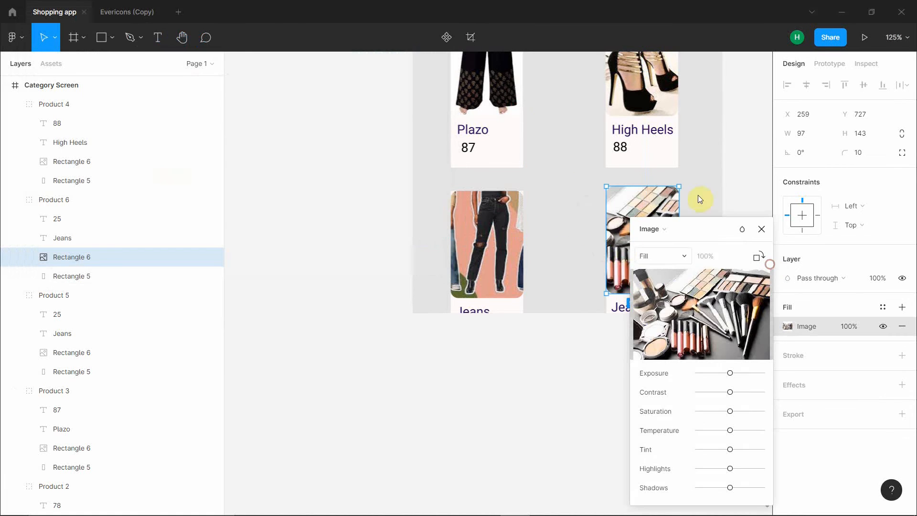
{"action": "left_click", "coordinate": [761, 229]}
- Change the sixth card's name label to "New Products"
{"action": "left_click", "coordinate": [638, 307]}
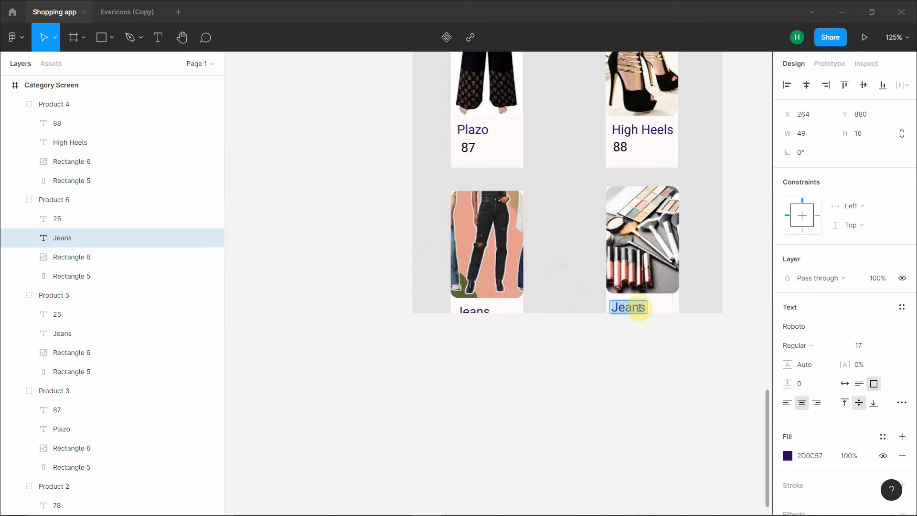
{"action": "type", "text": "New Products"}
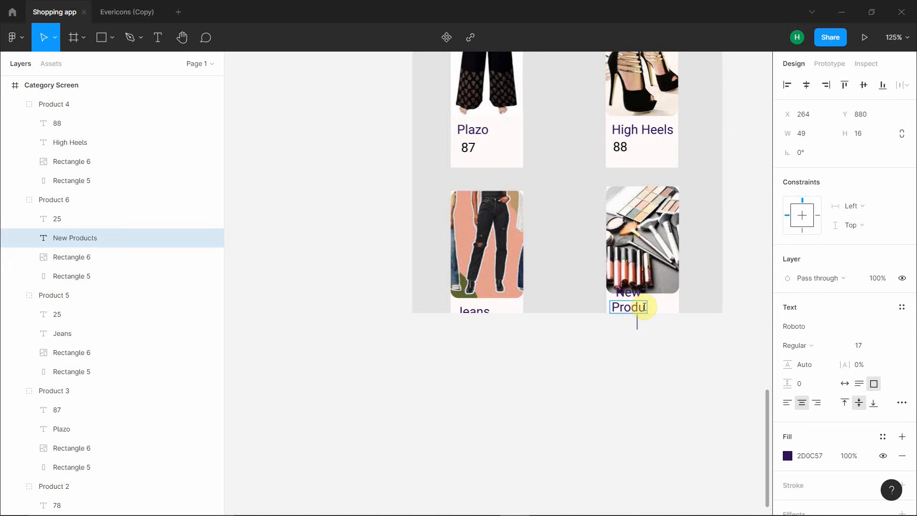
{"action": "key", "text": "Escape"}
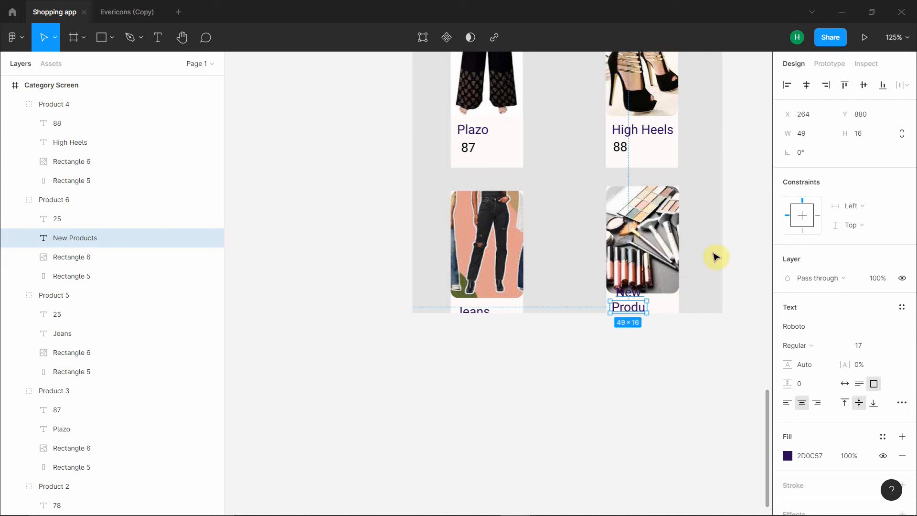
- Move the New Products card up and left so it lies inside the frame, and widen its name label to about 86
{"action": "left_click", "coordinate": [693, 255]}
{"action": "left_click_drag", "start_coordinate": [639, 311], "coordinate": [605, 273]}
{"action": "double_click", "coordinate": [611, 273]}
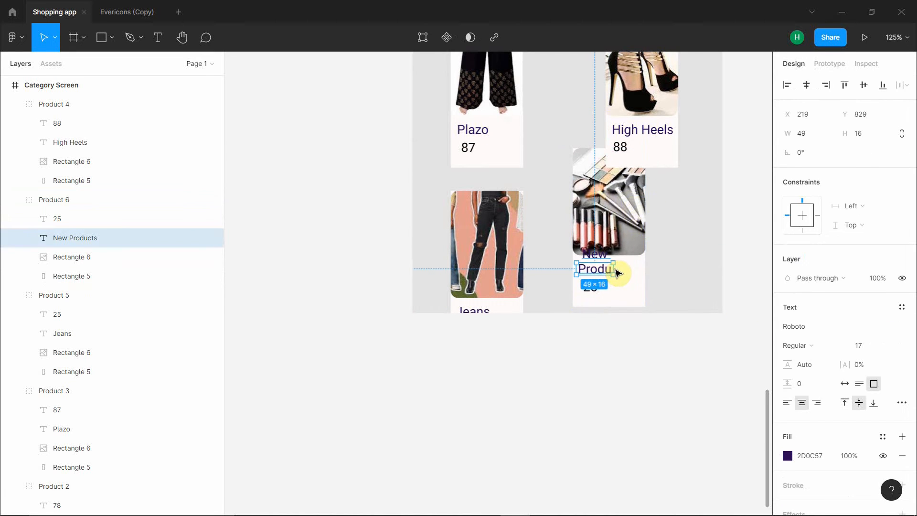
{"action": "left_click_drag", "start_coordinate": [617, 267], "coordinate": [641, 268]}
- Change the New Products card's item number to 52
{"action": "left_click", "coordinate": [687, 274]}
{"action": "left_click", "coordinate": [590, 291]}
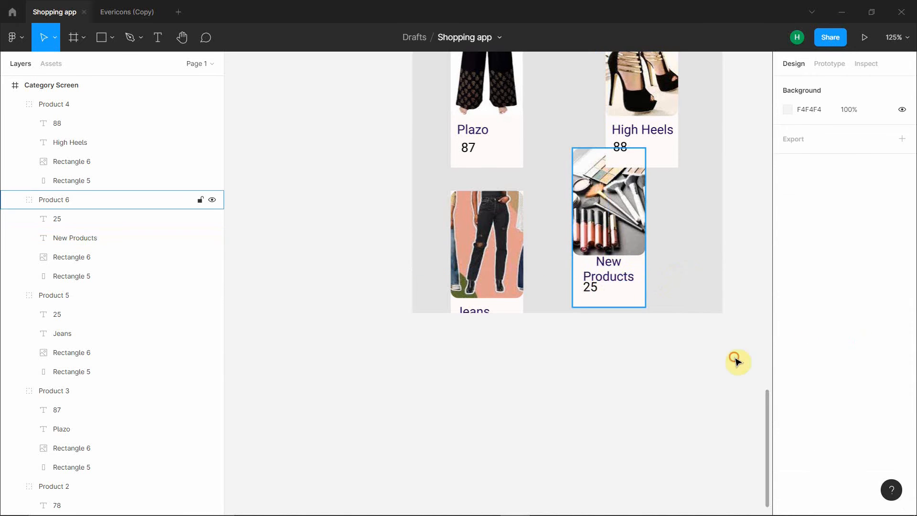
{"action": "left_click", "coordinate": [736, 359]}
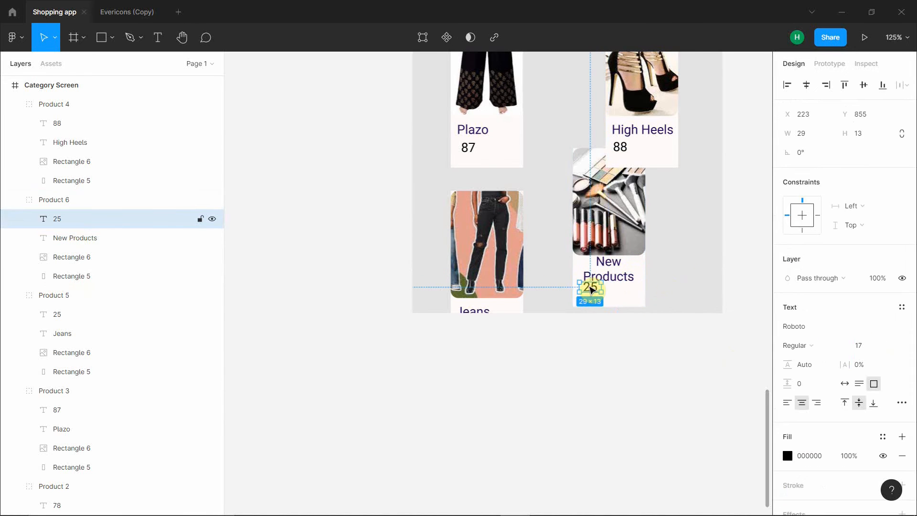
{"action": "key", "text": "Return"}
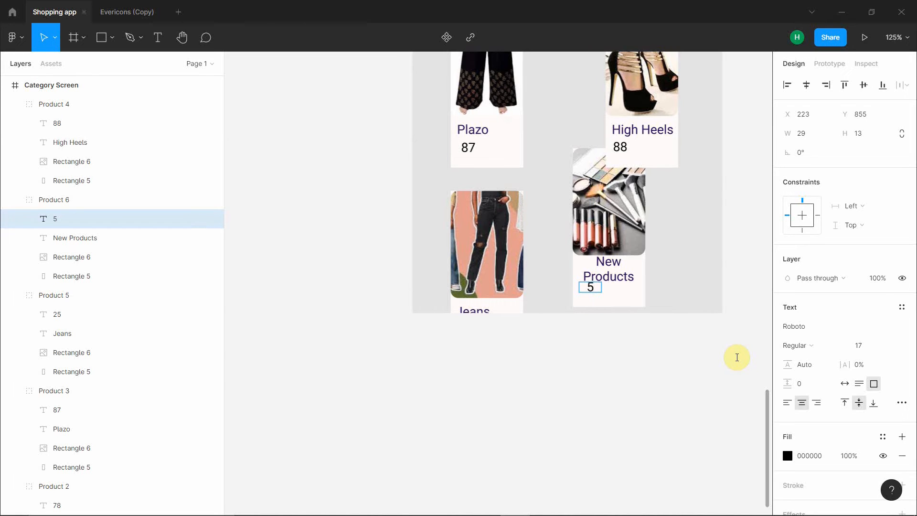
{"action": "key", "text": "Escape"}
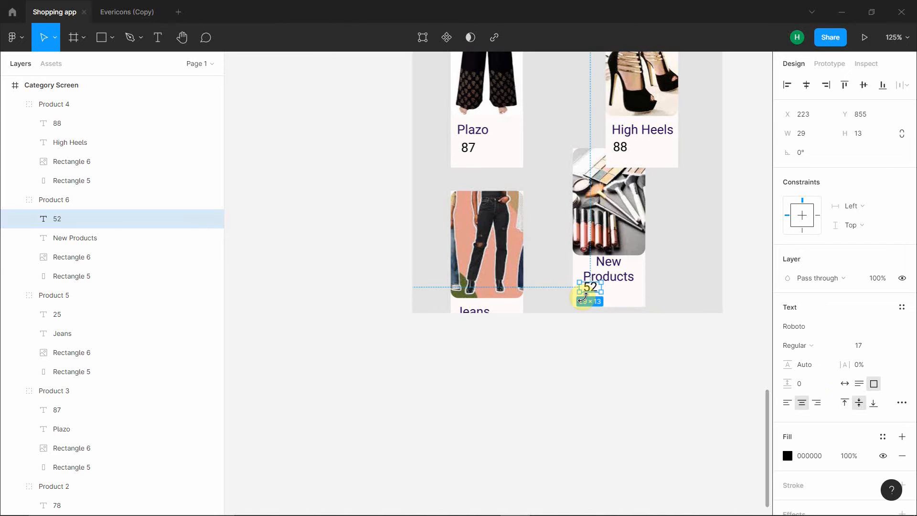
- Lower the 52 slightly beneath the New Products label and shift the name label left to X 215
{"action": "left_click_drag", "start_coordinate": [599, 293], "coordinate": [599, 293]}
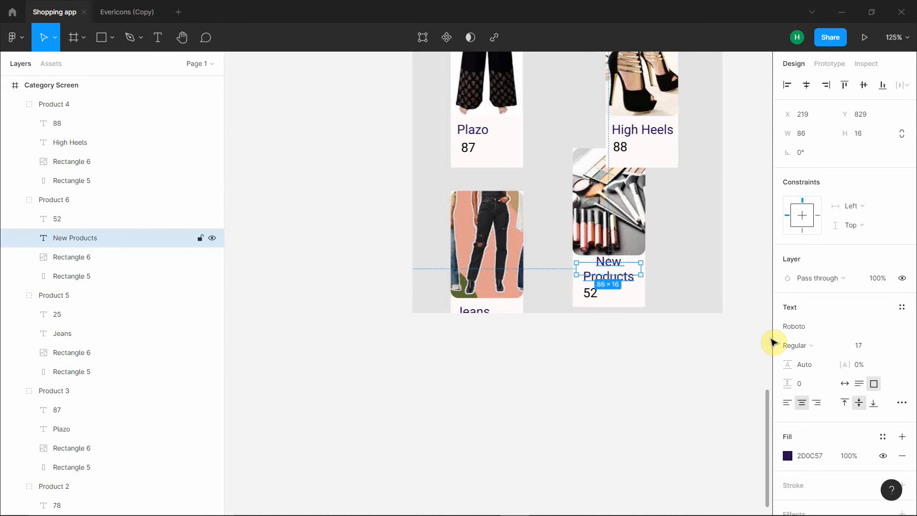
{"action": "key", "text": "Left"}
{"action": "key", "text": "Left"}
{"action": "key", "text": "Left"}
{"action": "key", "text": "Left"}
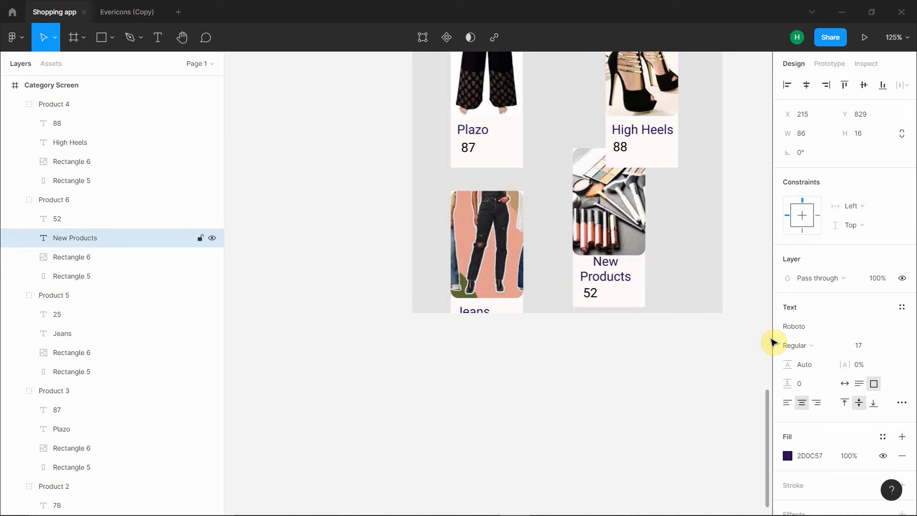
- Move the New Products card into the third row, aligned under the High Heels card and beside the Jeans card
{"action": "left_click", "coordinate": [701, 272]}
{"action": "left_click_drag", "start_coordinate": [621, 225], "coordinate": [654, 268]}
{"action": "left_click", "coordinate": [693, 233]}
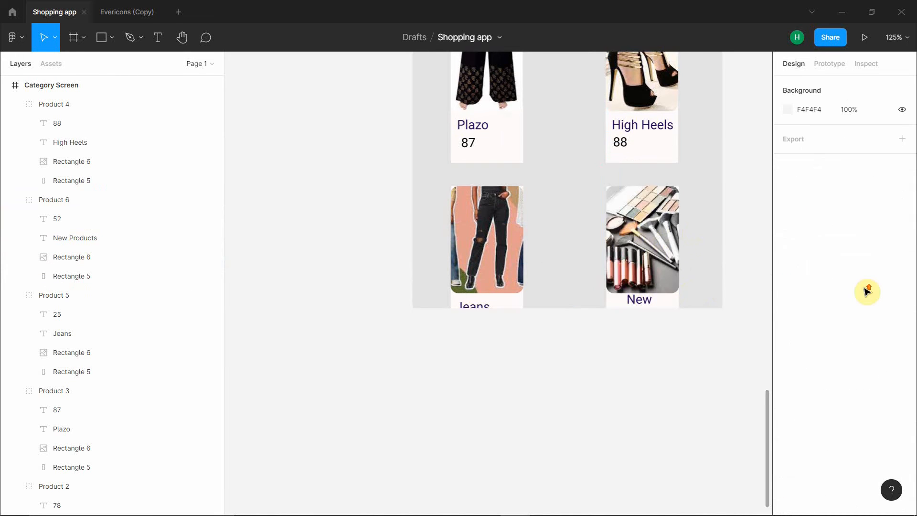
- Review the whole Category Screen layout, from the header and search bar down to the third row of cards
{"action": "scroll", "coordinate": [692, 233], "scroll_direction": "up", "scroll_amount": 2}
{"action": "scroll", "coordinate": [867, 292], "scroll_direction": "up", "scroll_amount": 5}
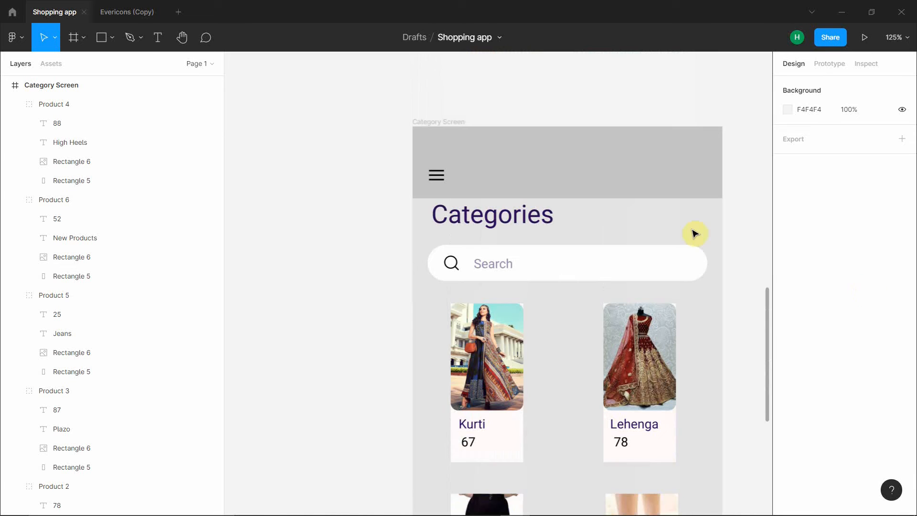
{"action": "scroll", "coordinate": [695, 234], "scroll_direction": "down", "scroll_amount": 5}
{"action": "scroll", "coordinate": [606, 297], "scroll_direction": "down", "scroll_amount": 2}
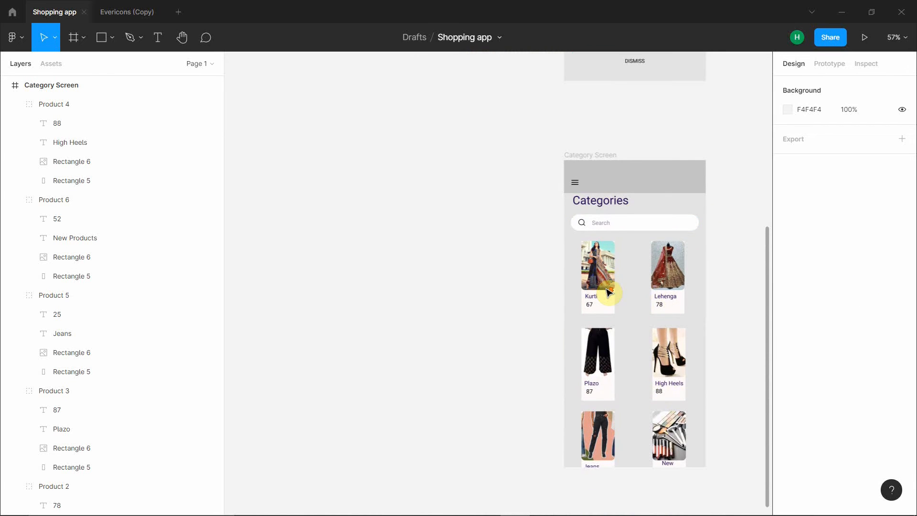
{"action": "scroll", "coordinate": [655, 231], "scroll_direction": "up", "scroll_amount": 2}
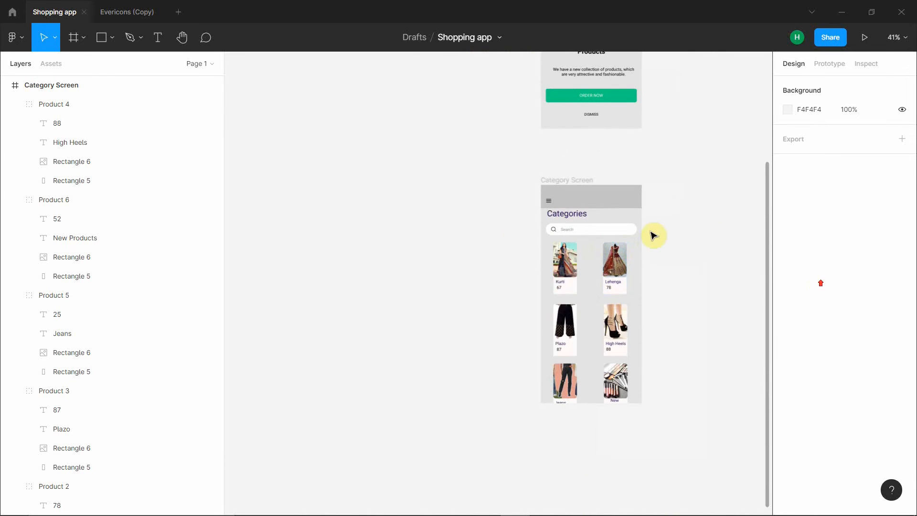
{"action": "scroll", "coordinate": [803, 314], "scroll_direction": "down", "scroll_amount": 1}
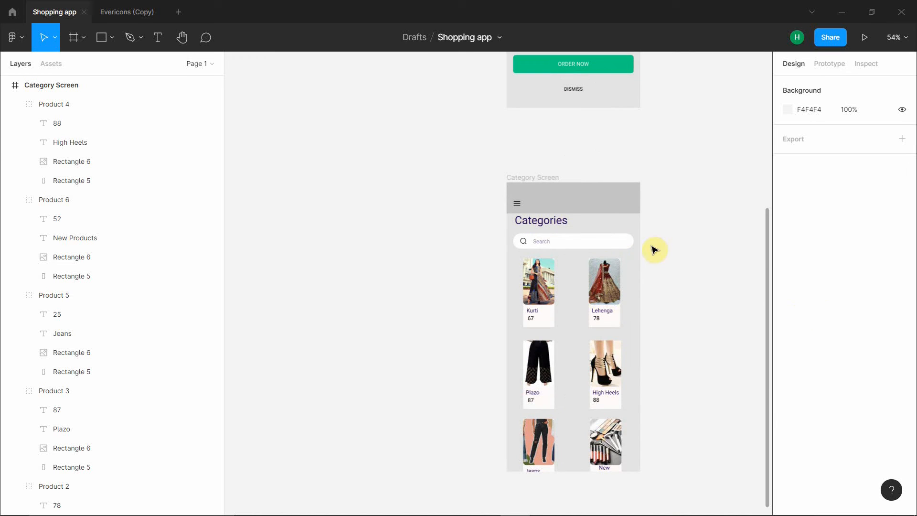
{"action": "scroll", "coordinate": [659, 260], "scroll_direction": "down", "scroll_amount": 3}
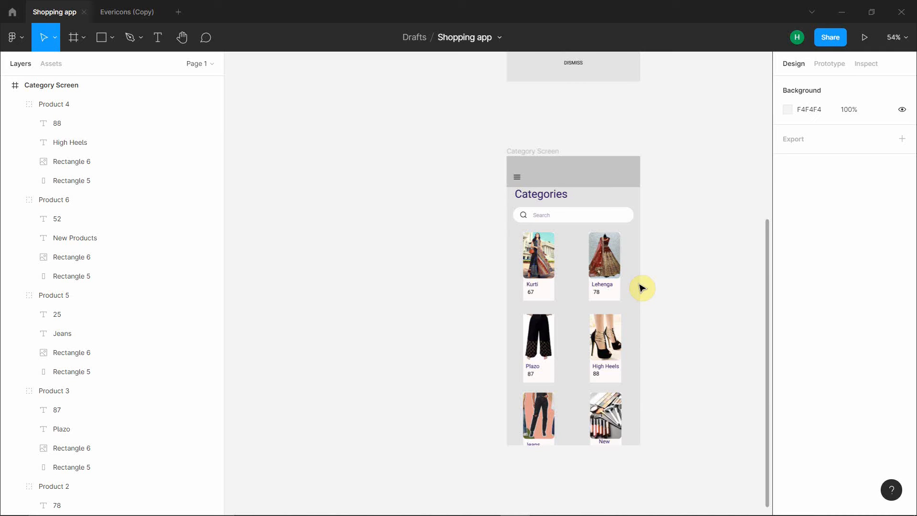
{"action": "scroll", "coordinate": [649, 292], "scroll_direction": "down", "scroll_amount": 3}
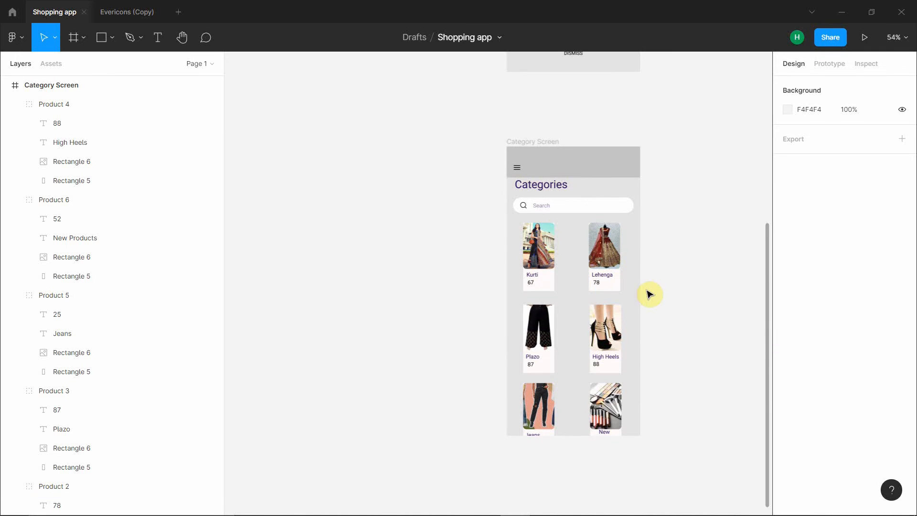
- Draw a full-width rectangle of about 414 × 90 across the lower end of the Category Screen frame
{"action": "key", "text": "r"}
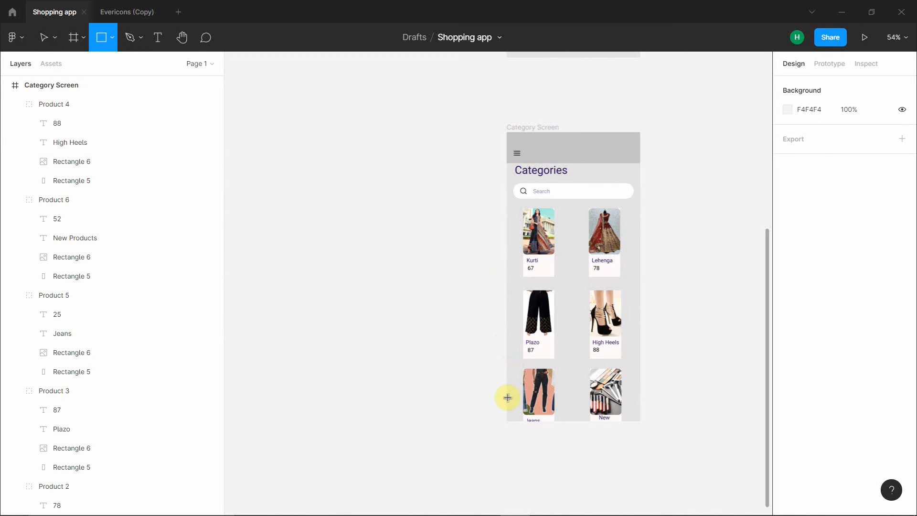
{"action": "mouse_move", "coordinate": [507, 398]}
{"action": "left_mouse_down"}
{"action": "mouse_move", "coordinate": [557, 418]}
{"action": "mouse_move", "coordinate": [640, 425]}
{"action": "mouse_move", "coordinate": [596, 413]}
{"action": "left_mouse_up"}
{"action": "key", "text": "Escape"}
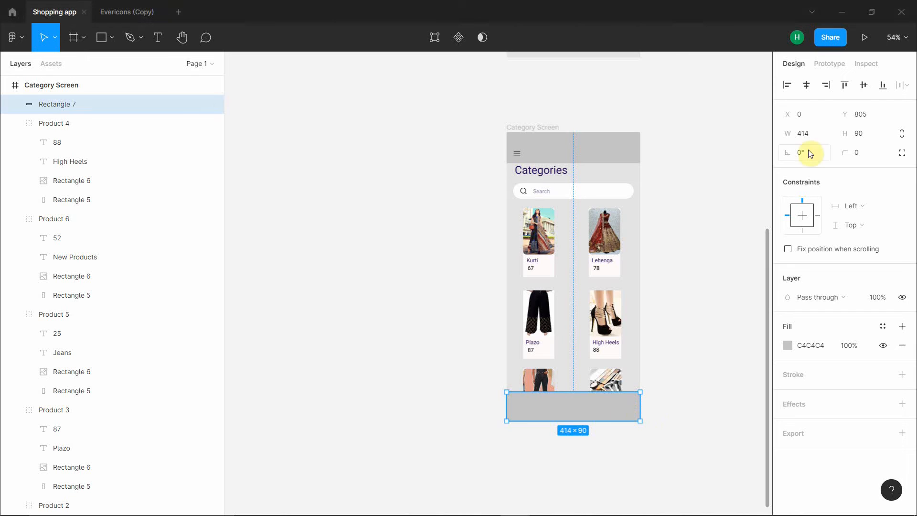
- Set the new rectangle's height to 60 and move it flush with the frame's lower edge as a bottom bar
{"action": "left_click", "coordinate": [805, 133]}
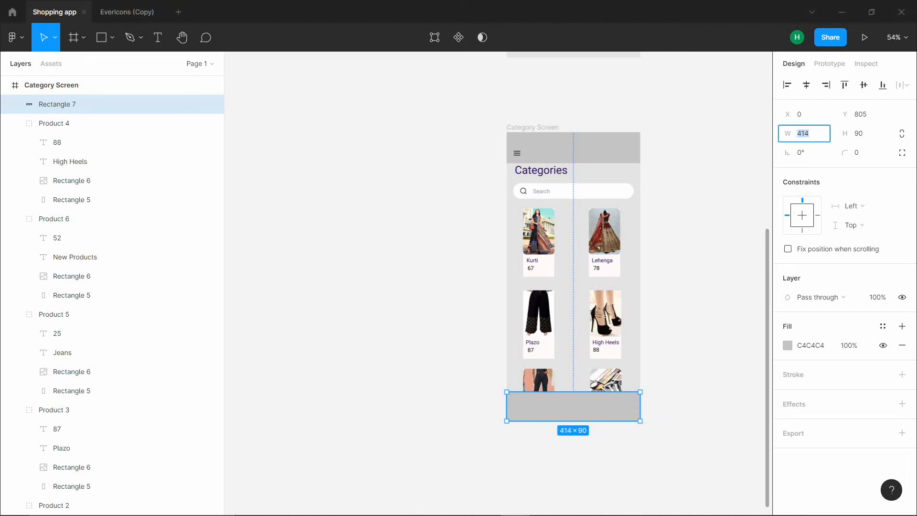
{"action": "left_click", "coordinate": [862, 134]}
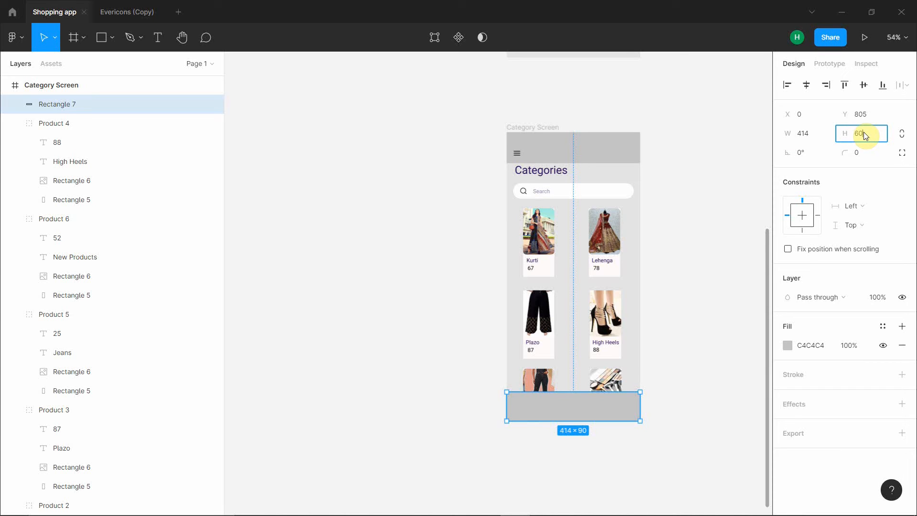
{"action": "left_click_drag", "start_coordinate": [621, 407], "coordinate": [625, 418]}
{"action": "left_click", "coordinate": [676, 401]}
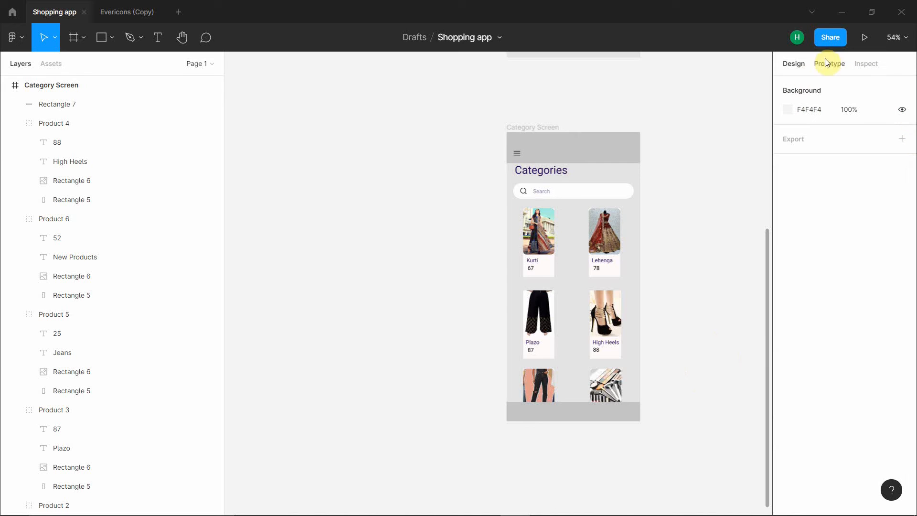
{"action": "left_click", "coordinate": [571, 411]}
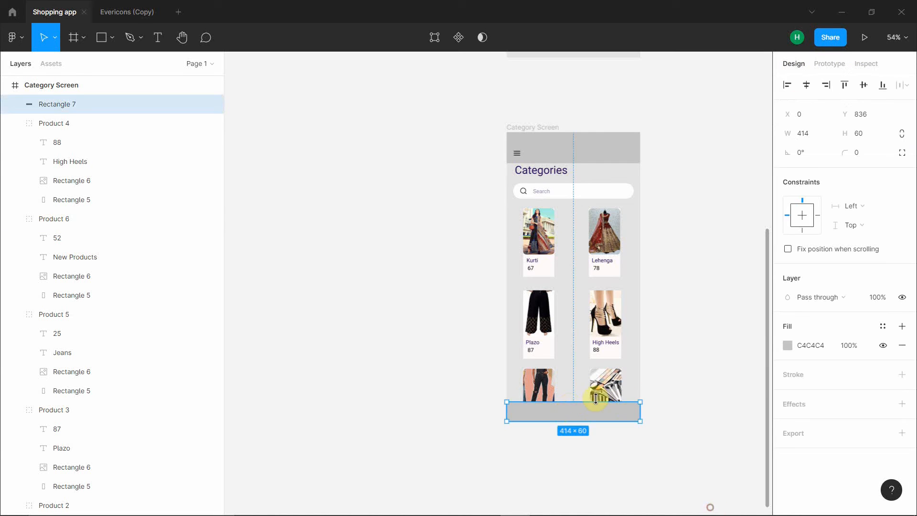
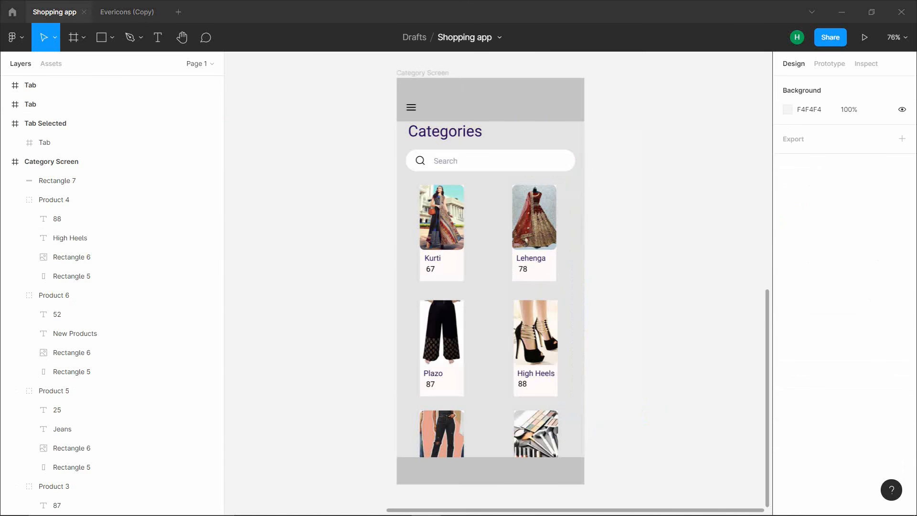
- Paste a copy of the Tab Selected frame and place it at the left end of the Category Screen's bottom bar
{"action": "left_click", "coordinate": [789, 471]}
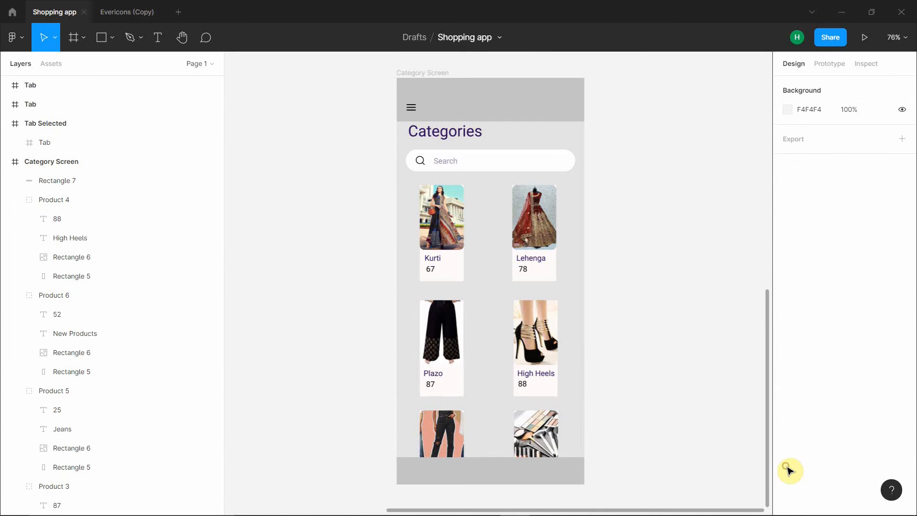
{"action": "key", "text": "ctrl+v"}
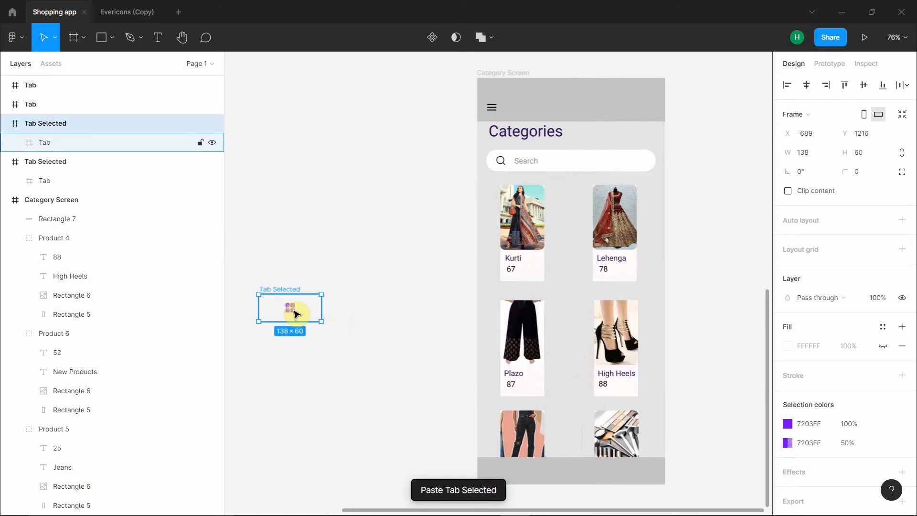
{"action": "left_click_drag", "start_coordinate": [456, 336], "coordinate": [515, 476]}
{"action": "left_click", "coordinate": [467, 447]}
{"action": "scroll", "coordinate": [701, 446], "scroll_direction": "up", "scroll_amount": 2}
{"action": "scroll", "coordinate": [701, 446], "scroll_direction": "down", "scroll_amount": 2}
- Adjust the Tab Selected frame's position in the bottom bar to X 5, Y 896
{"action": "left_click", "coordinate": [509, 442]}
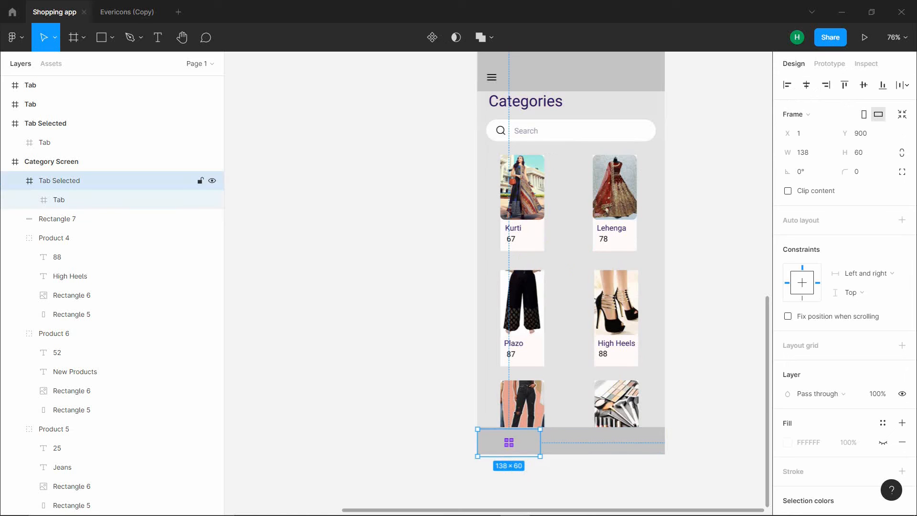
{"action": "left_click_drag", "start_coordinate": [518, 447], "coordinate": [520, 453]}
{"action": "left_click", "coordinate": [536, 466]}
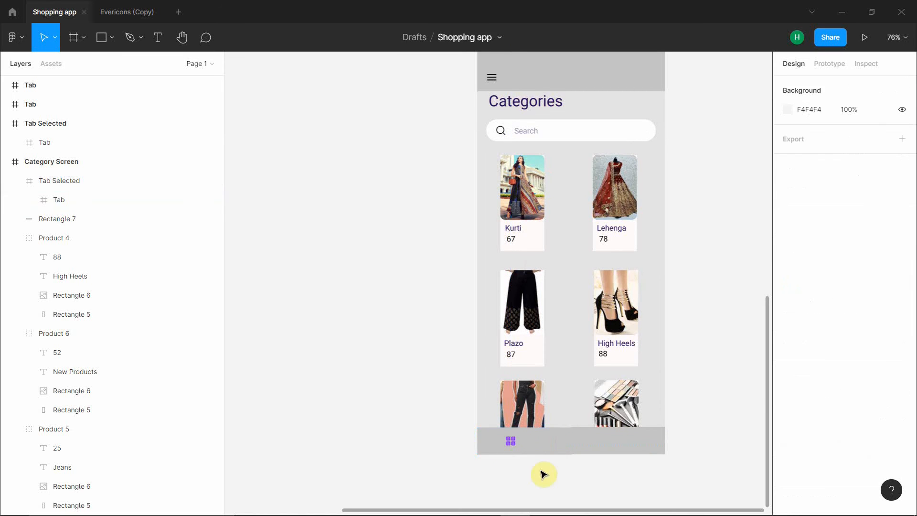
{"action": "left_click", "coordinate": [515, 439]}
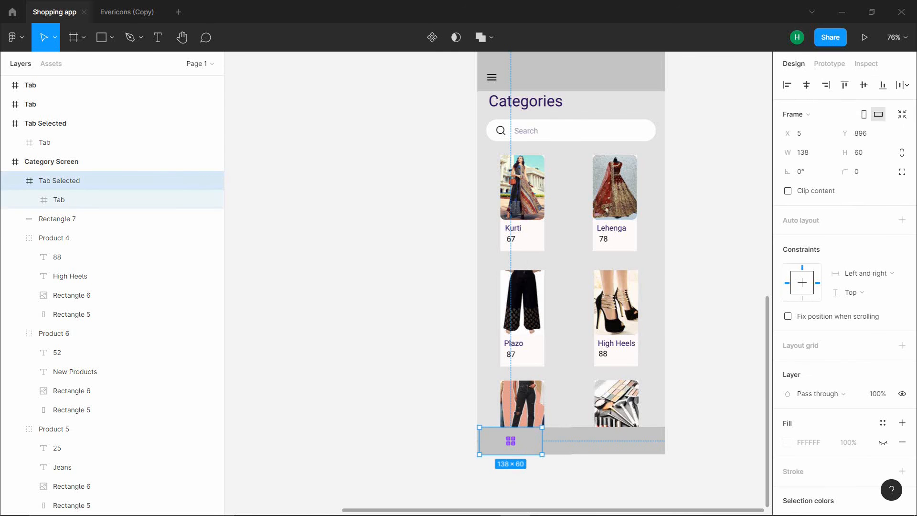
- Paste a copy of the shopping-cart Tab frame into the Category Screen and place it in the middle of the bottom bar
{"action": "left_click_drag", "start_coordinate": [520, 428], "coordinate": [520, 428]}
{"action": "left_click", "coordinate": [578, 495]}
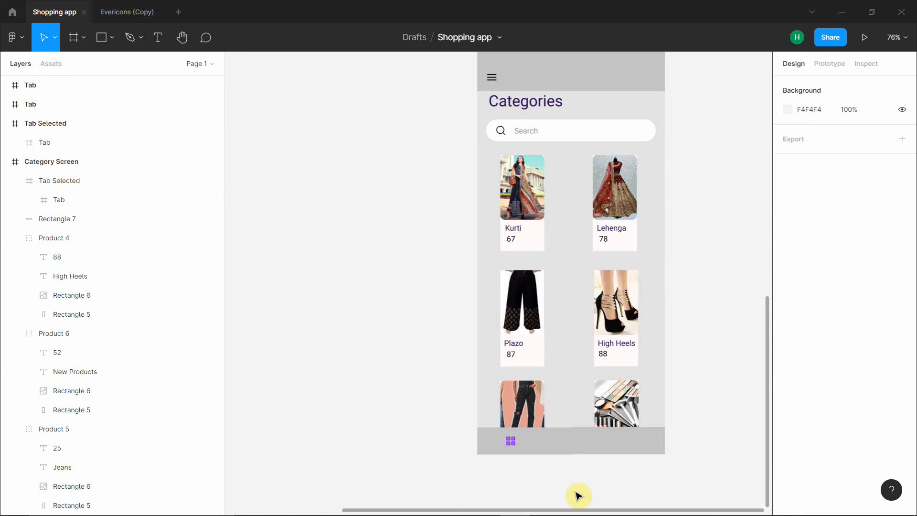
{"action": "scroll", "coordinate": [523, 487], "scroll_direction": "down", "scroll_amount": 1}
{"action": "left_click", "coordinate": [518, 430]}
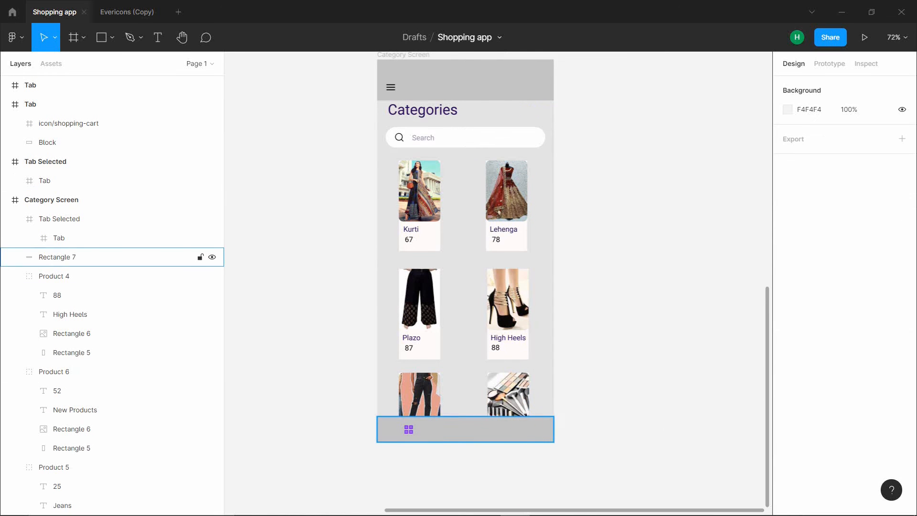
{"action": "key", "text": "ctrl+v"}
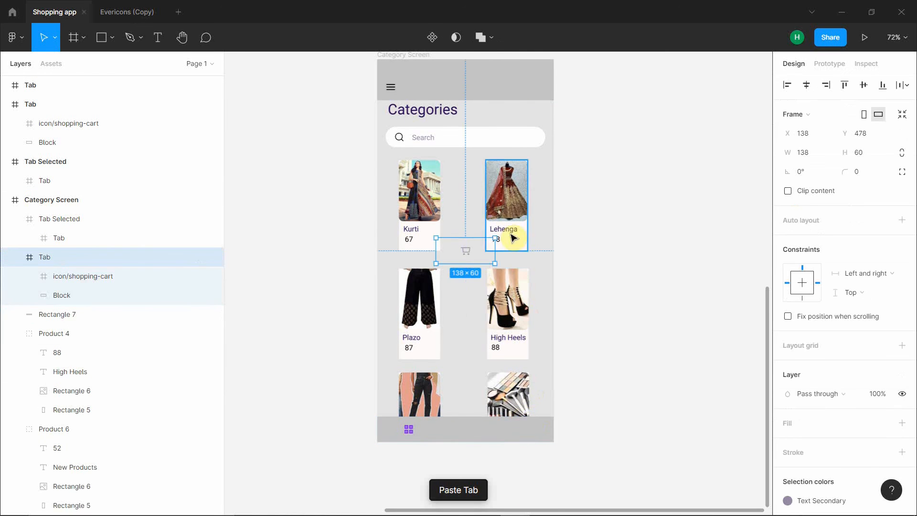
{"action": "left_click_drag", "start_coordinate": [483, 261], "coordinate": [483, 437]}
{"action": "left_click", "coordinate": [606, 449]}
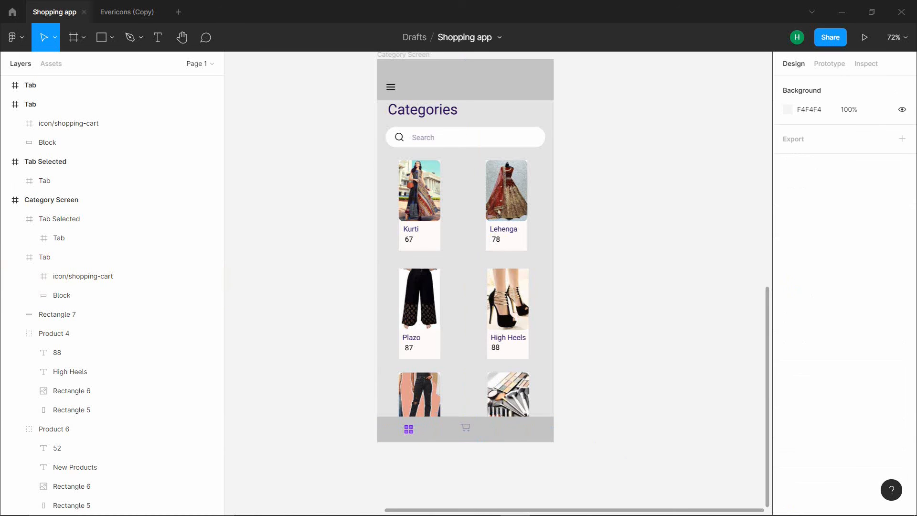
- Adjust the shopping-cart tab's position in the bottom bar to X 145, Y 894
{"action": "left_click", "coordinate": [483, 435]}
{"action": "left_click_drag", "start_coordinate": [482, 435], "coordinate": [514, 448]}
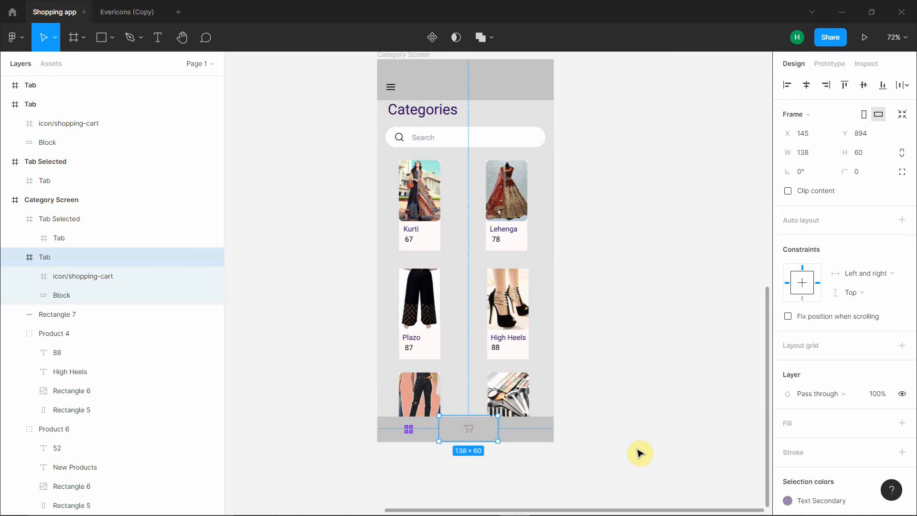
{"action": "left_click", "coordinate": [639, 454]}
{"action": "left_click", "coordinate": [477, 432]}
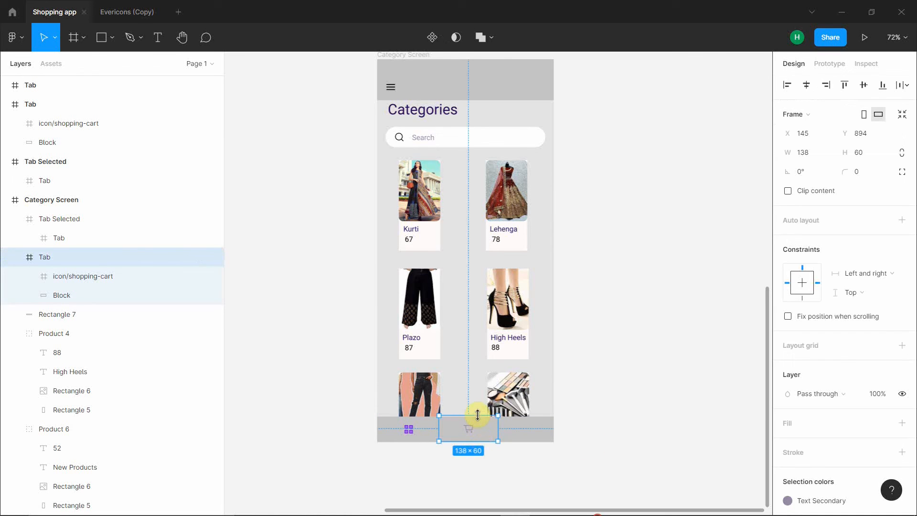
{"action": "left_click", "coordinate": [645, 424]}
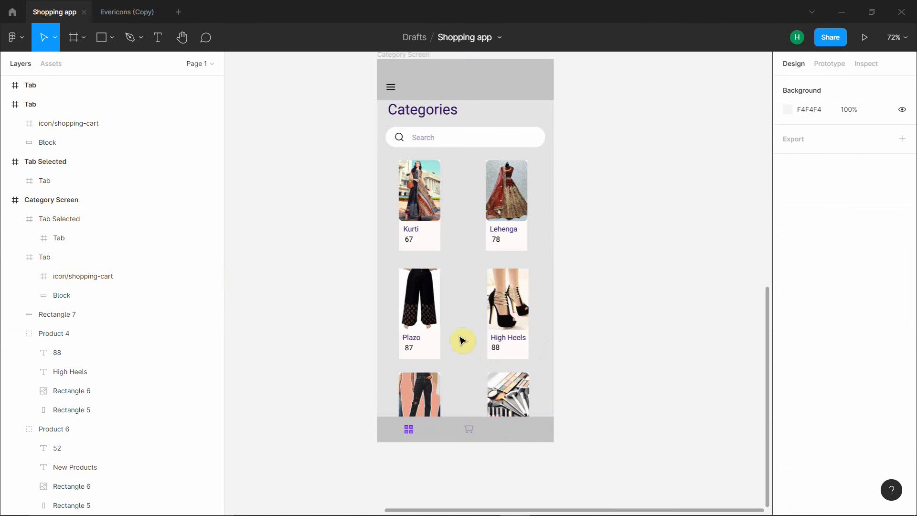
- Paste a copy of the profile-icon Tab frame, place it at the bottom bar's right end at X 276, and reduce its height to 59
{"action": "left_click", "coordinate": [513, 428]}
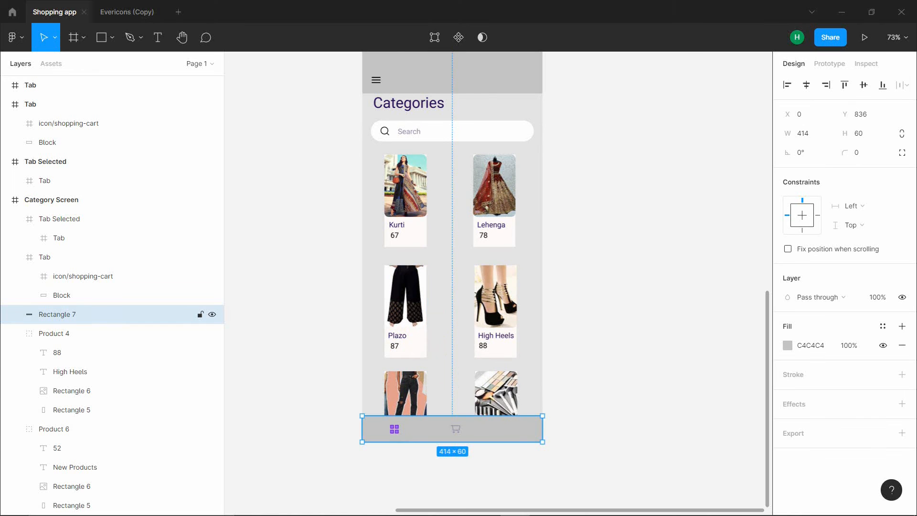
{"action": "key", "text": "ctrl+v"}
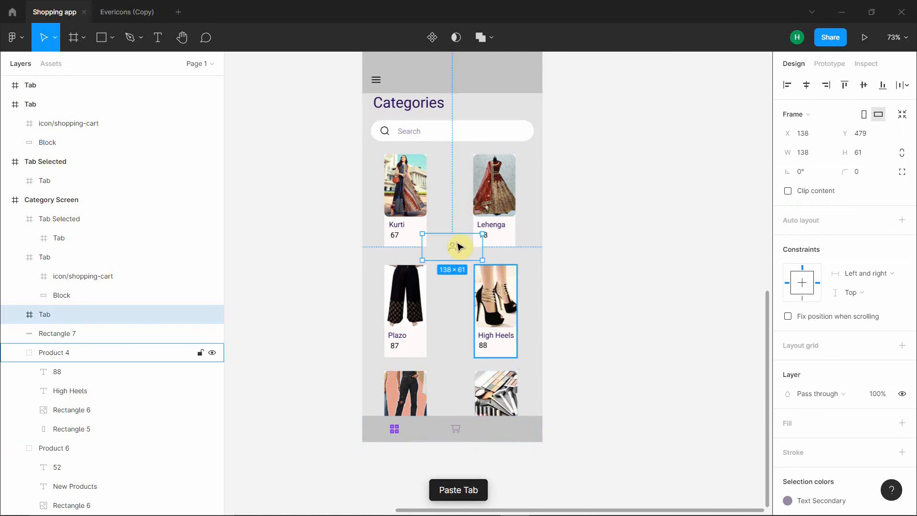
{"action": "left_click_drag", "start_coordinate": [462, 251], "coordinate": [526, 437]}
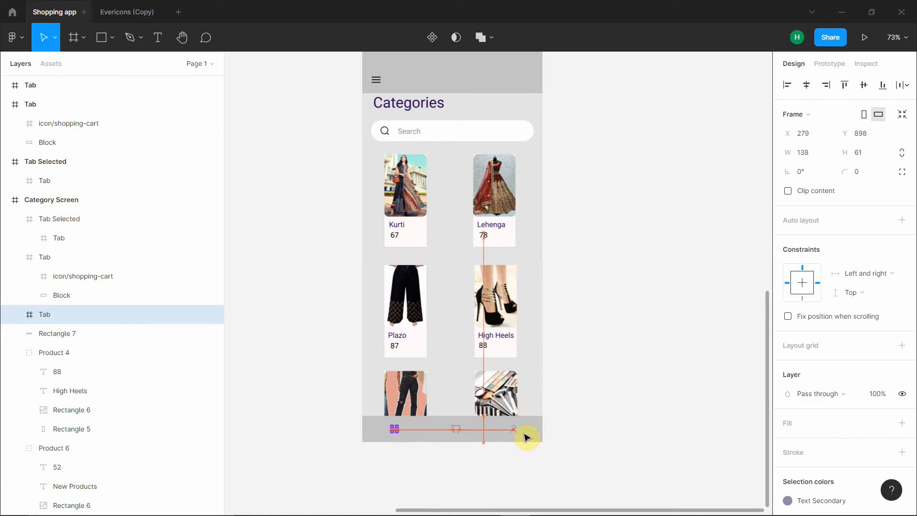
{"action": "key", "text": "shift+Left"}
{"action": "left_click_drag", "start_coordinate": [522, 437], "coordinate": [526, 436]}
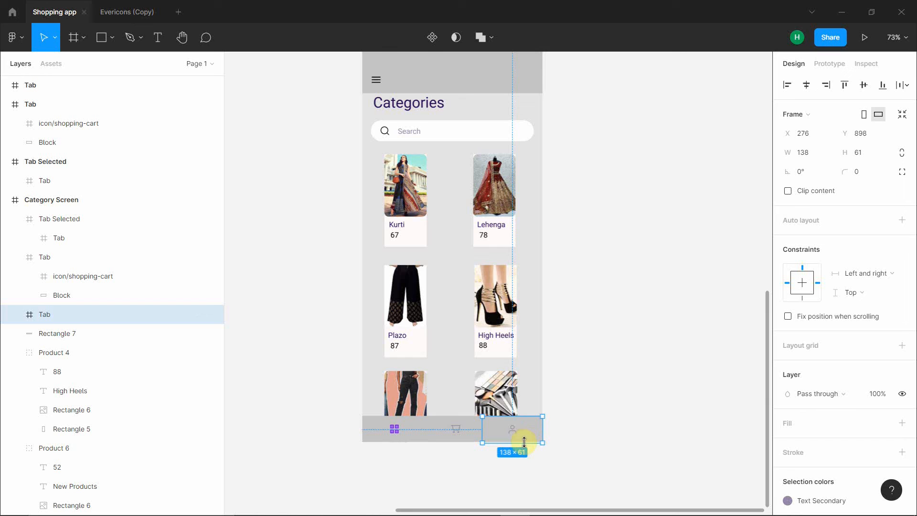
{"action": "left_click_drag", "start_coordinate": [523, 441], "coordinate": [525, 441]}
- Shift the shopping-cart tab to X 137 with a height of 58, and move the Tab Selected frame to X 1
{"action": "left_click", "coordinate": [460, 431]}
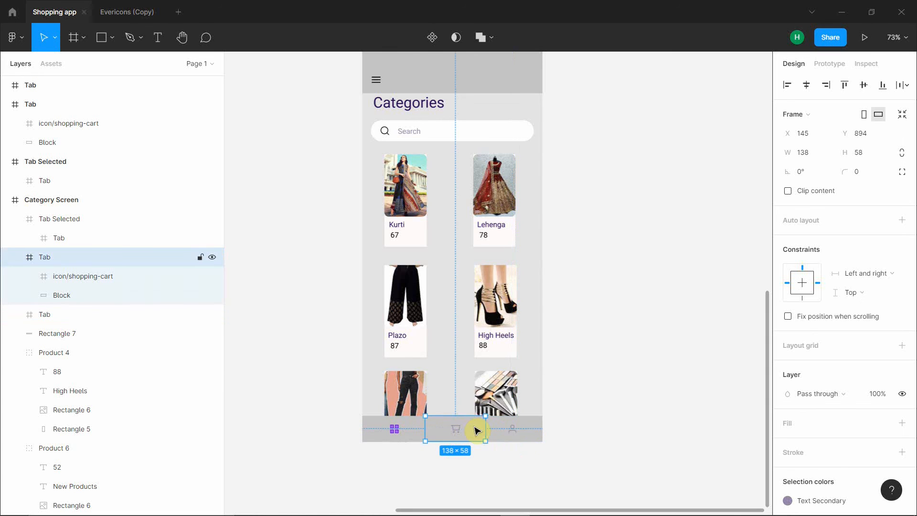
{"action": "left_click_drag", "start_coordinate": [478, 435], "coordinate": [478, 434]}
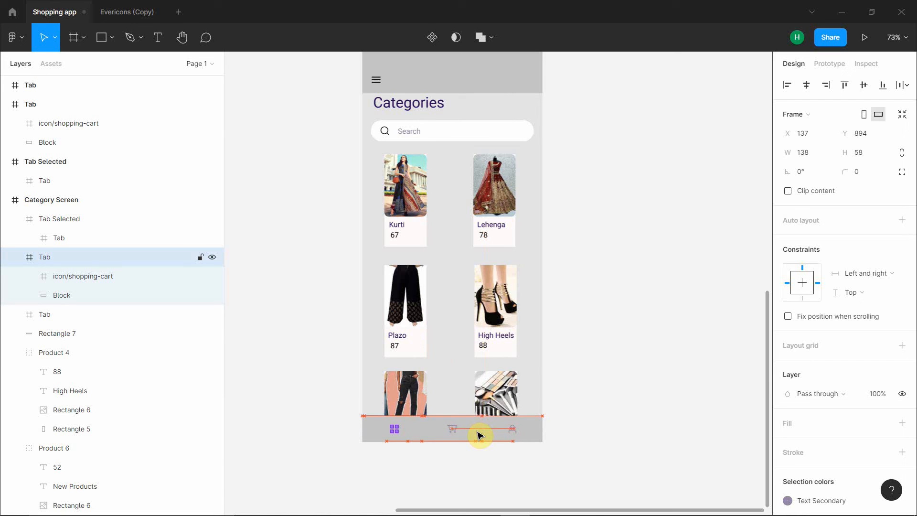
{"action": "left_click", "coordinate": [410, 430]}
{"action": "key", "text": "Left"}
{"action": "key", "text": "Left"}
{"action": "key", "text": "Left"}
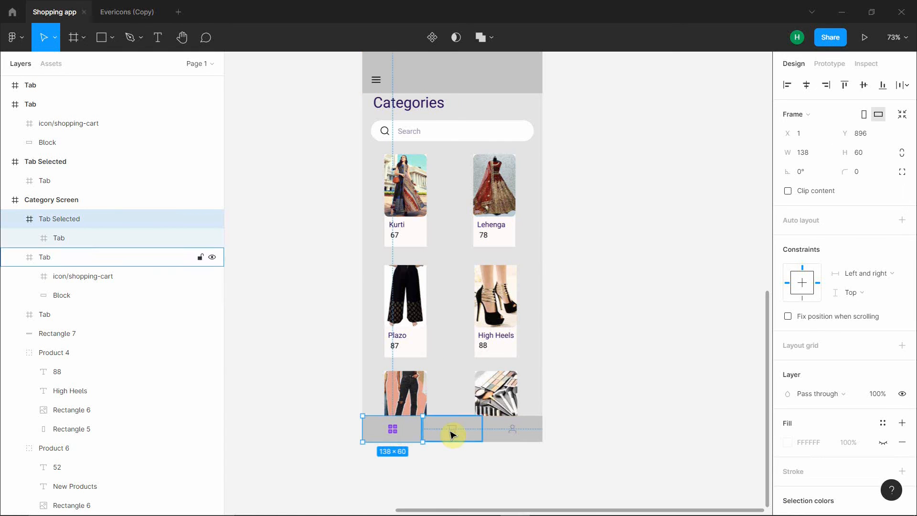
{"action": "left_click", "coordinate": [453, 435]}
{"action": "left_click", "coordinate": [488, 435]}
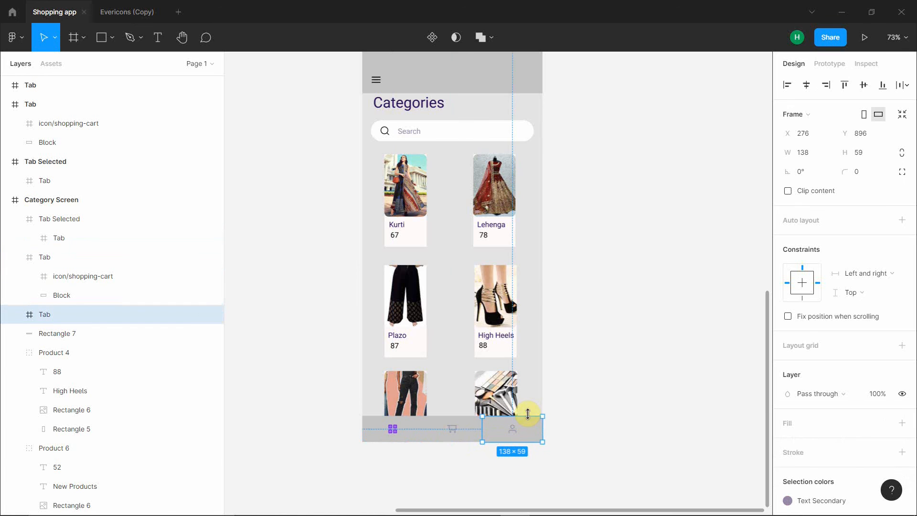
- Delete the leftover Tab and Tab Selected frames that lie outside the Category Screen
{"action": "left_click", "coordinate": [94, 162]}
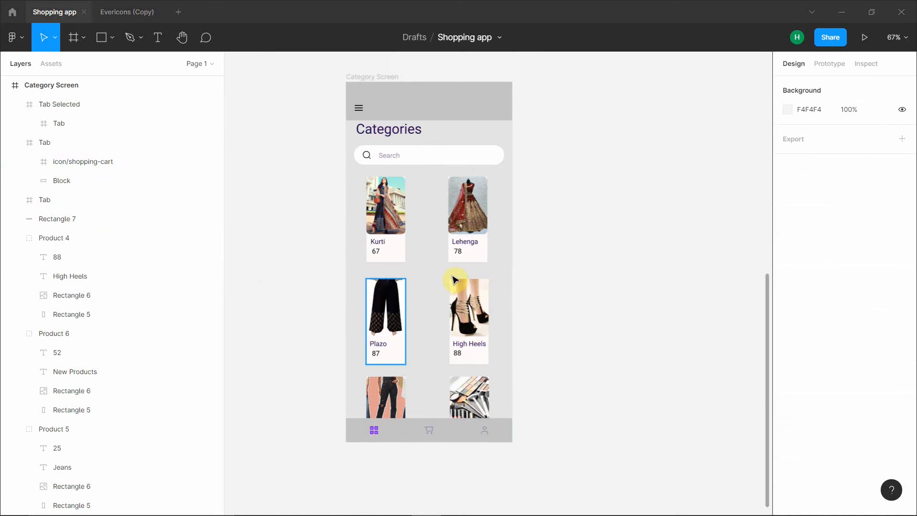
- Group the Tab Selected frame, both Tab frames and Rectangle 7 of the Category Screen's bottom bar
{"action": "scroll", "coordinate": [652, 389], "scroll_direction": "down", "scroll_amount": 4}
{"action": "left_click", "coordinate": [377, 311]}
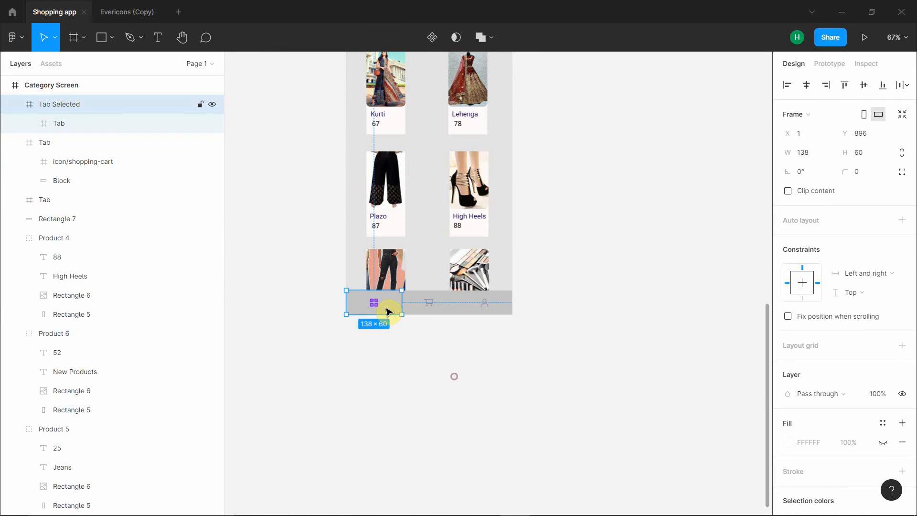
{"action": "scroll", "coordinate": [401, 301], "scroll_direction": "up", "scroll_amount": 1}
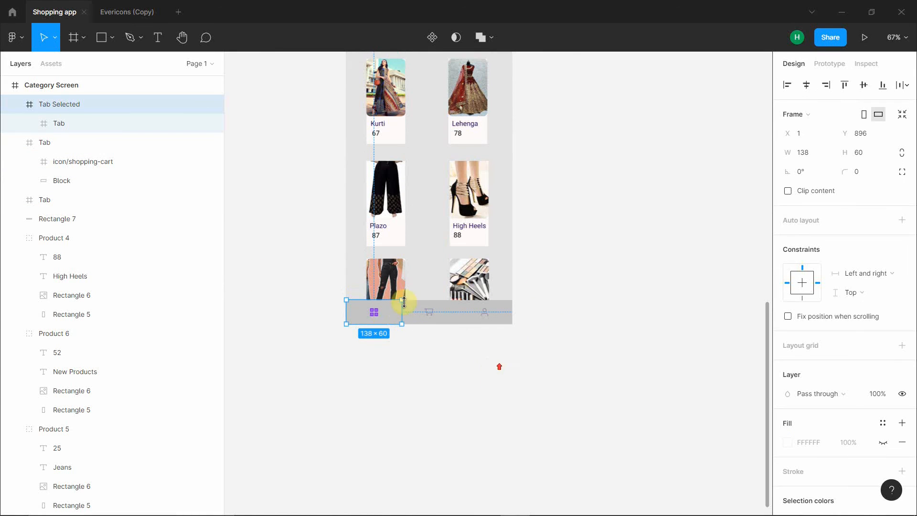
{"action": "left_click", "coordinate": [429, 316]}
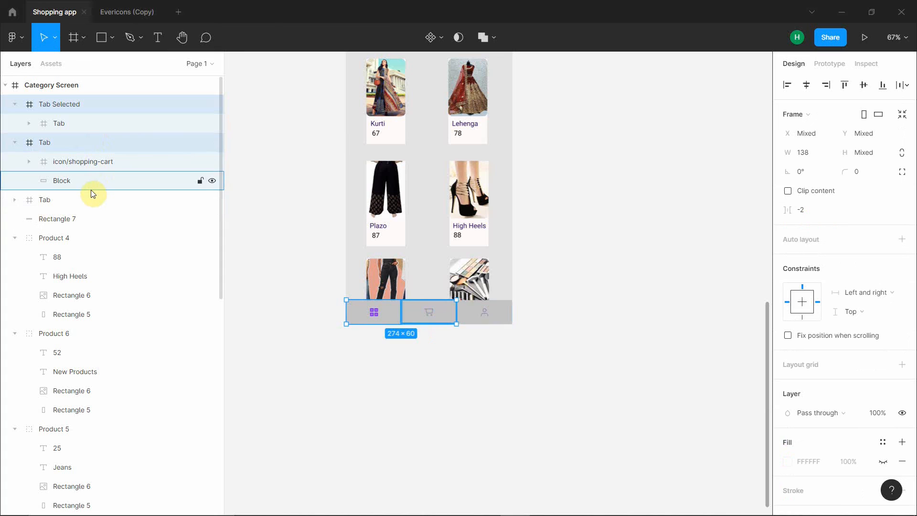
{"action": "left_click", "coordinate": [90, 201], "text": "shift"}
{"action": "left_click", "coordinate": [123, 219], "text": "shift"}
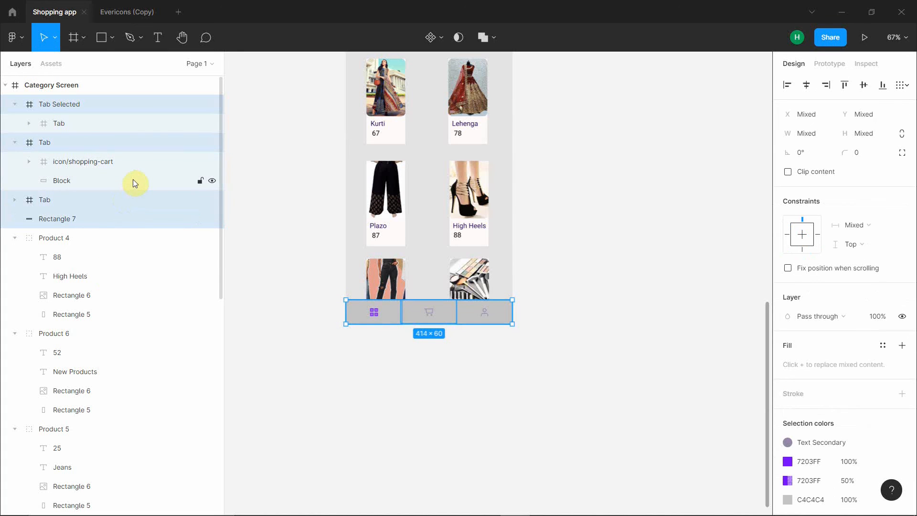
{"action": "key", "text": "ctrl+g"}
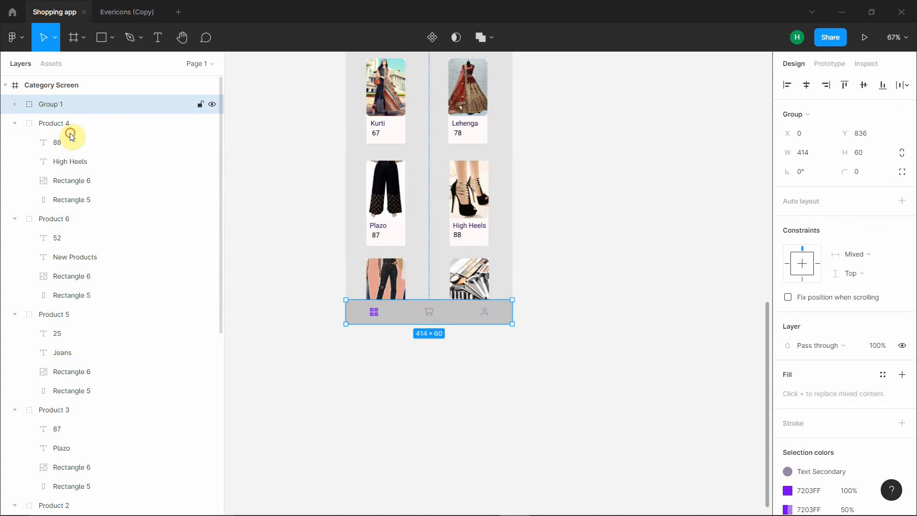
- Rename the bottom bar group as Lower bar
{"action": "key", "text": "ctrl+r"}
{"action": "key", "text": "BackSpace"}
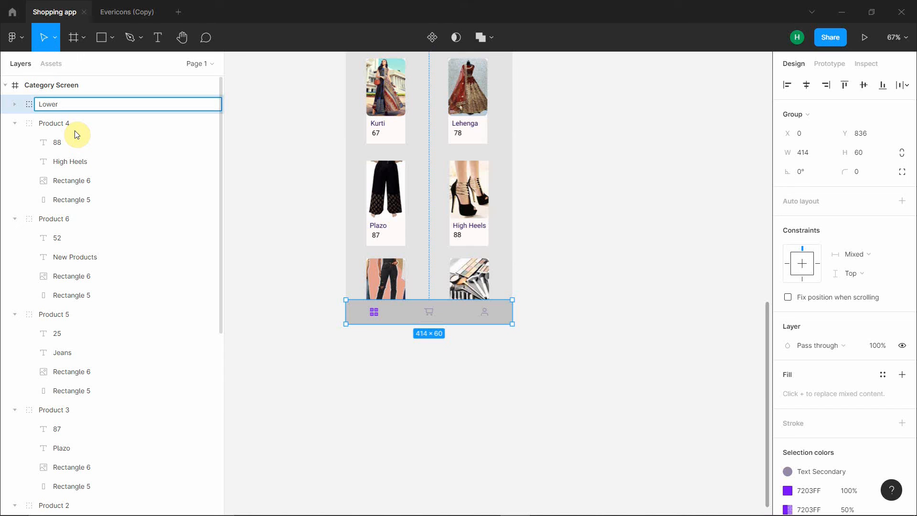
{"action": "left_click", "coordinate": [333, 186]}
- Reduce the height of the header's Tab bar group to 79, keeping it flush with the Category Screen's upper edge
{"action": "scroll", "coordinate": [560, 310], "scroll_direction": "up", "scroll_amount": 3}
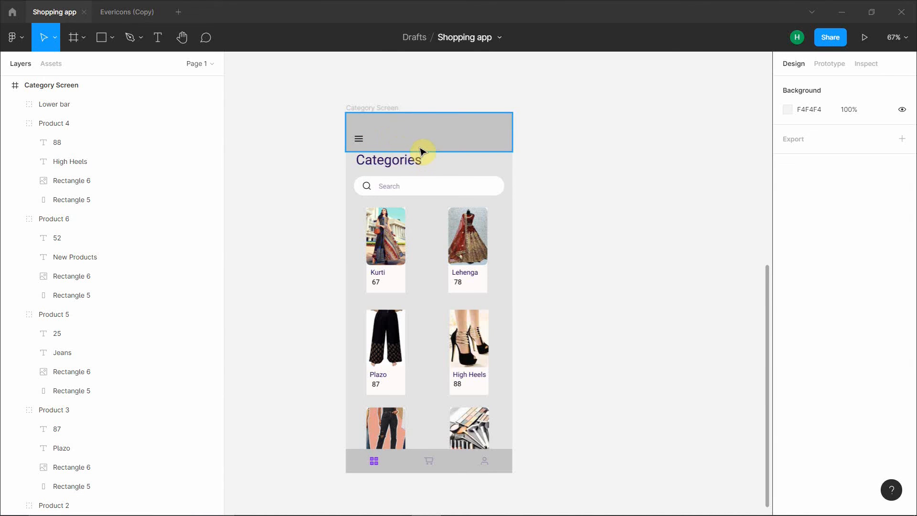
{"action": "left_click", "coordinate": [442, 149]}
{"action": "left_click_drag", "start_coordinate": [447, 151], "coordinate": [448, 144]}
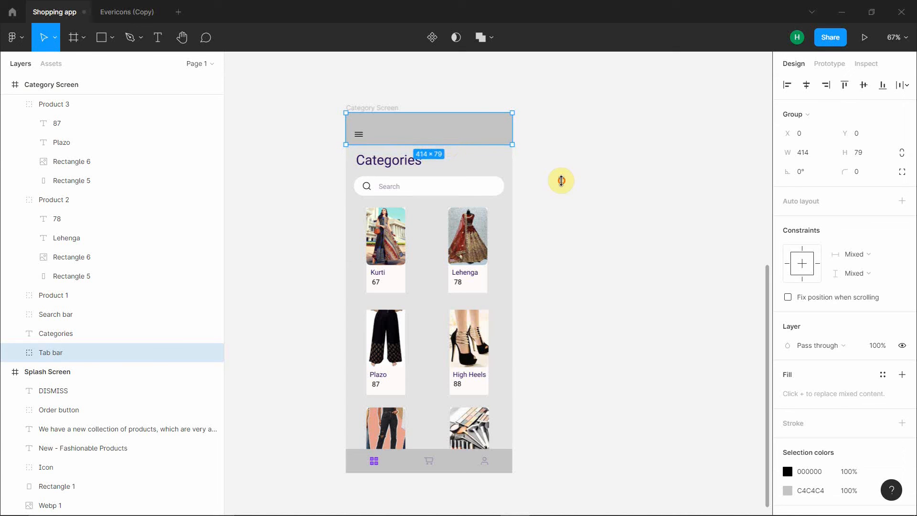
{"action": "left_click", "coordinate": [722, 216]}
- Check the size and position of the header group, the Categories title and the Search bar
{"action": "left_click", "coordinate": [482, 138]}
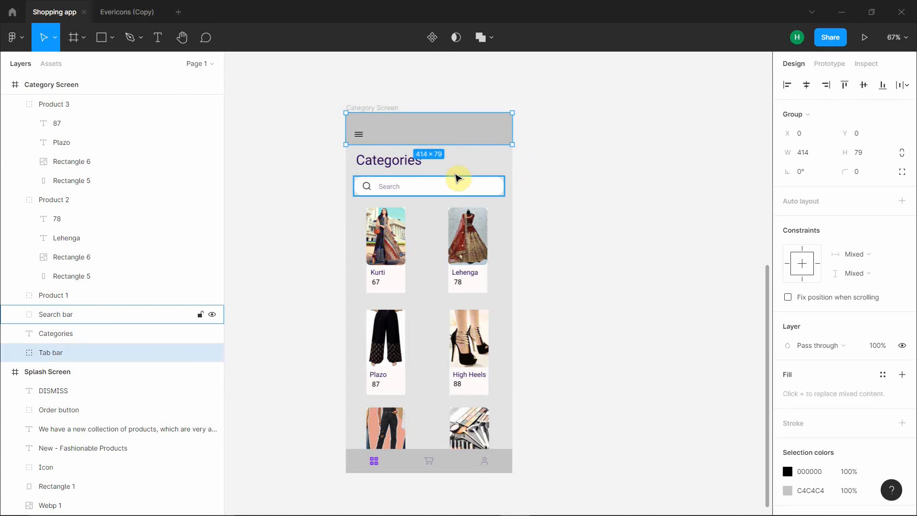
{"action": "left_click", "coordinate": [419, 167]}
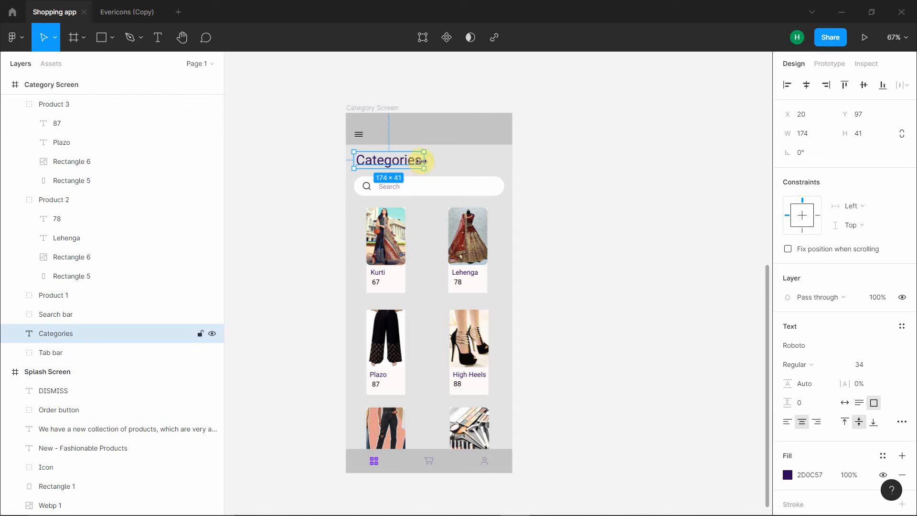
{"action": "left_click", "coordinate": [446, 186]}
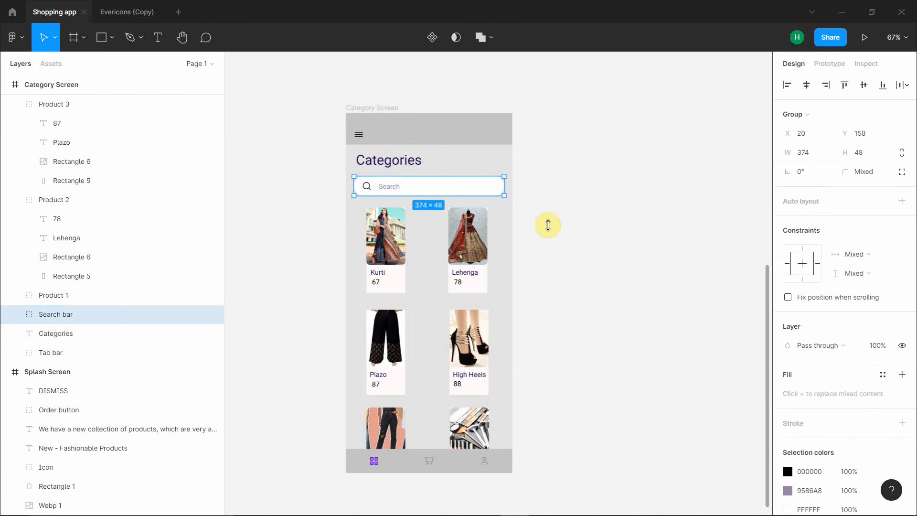